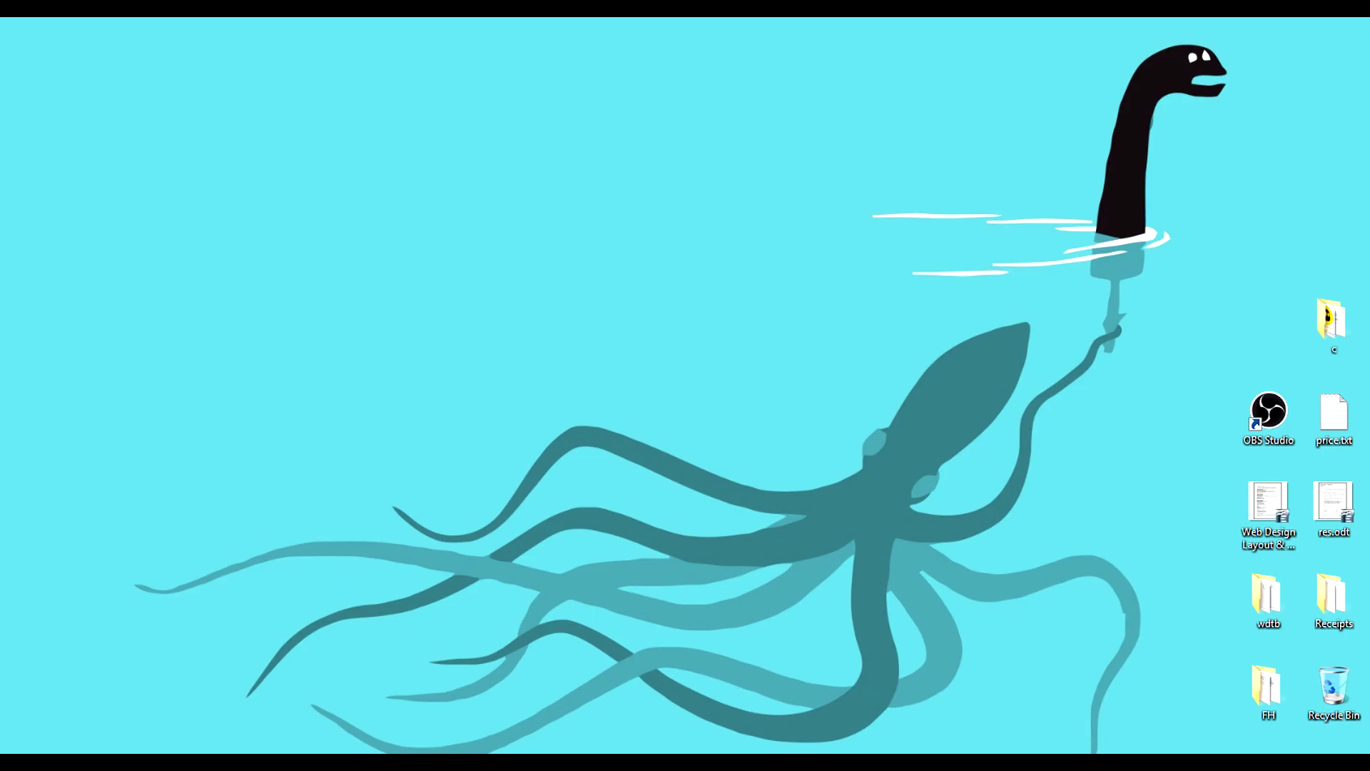
# Step: Load tunnelbear.com in Chrome from the address-bar autocomplete
pyautogui.write('t')
pyautogui.press('Return')
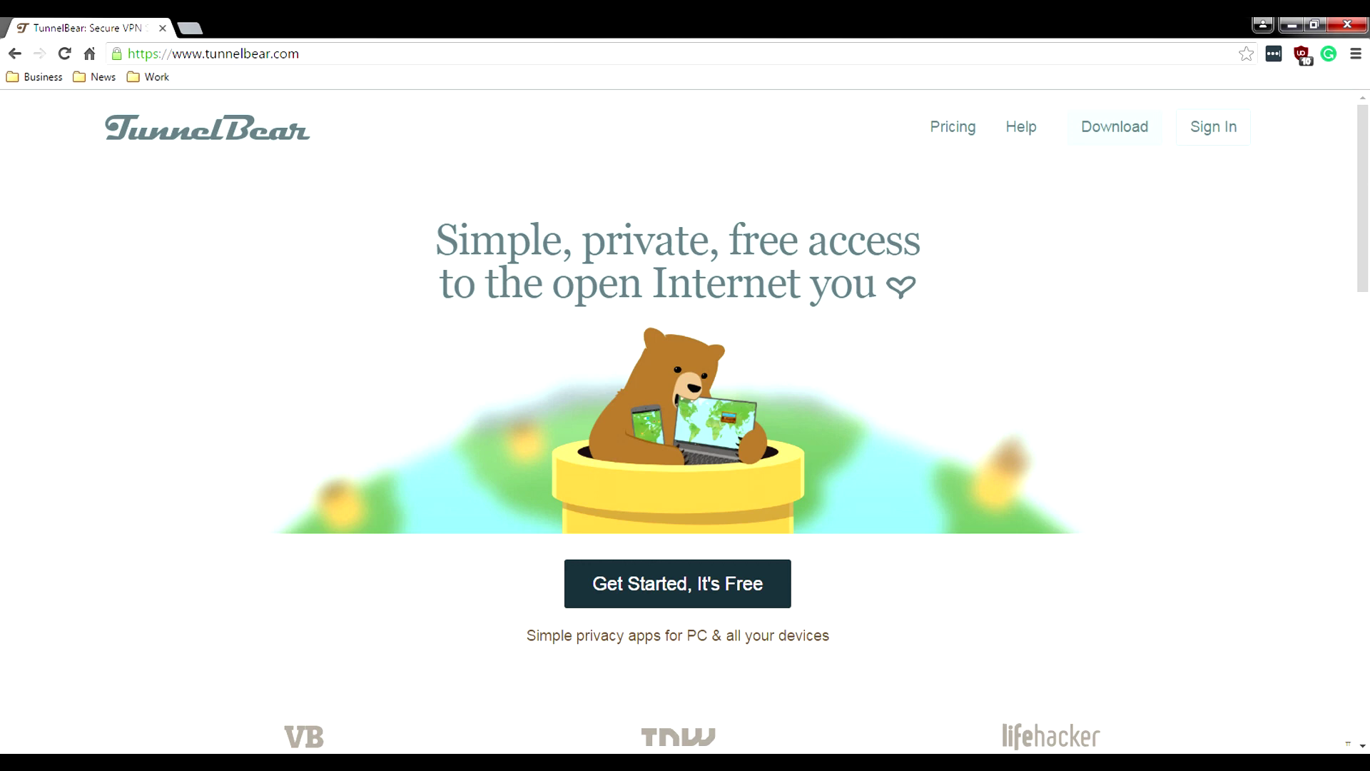
# Step: Scroll down the home page and expand Learn More under 'It's easy to enjoy a more open Internet'
pyautogui.scroll(-1, 678, 428)
pyautogui.scroll(1, 678, 428)
pyautogui.scroll(-4, 678, 428)
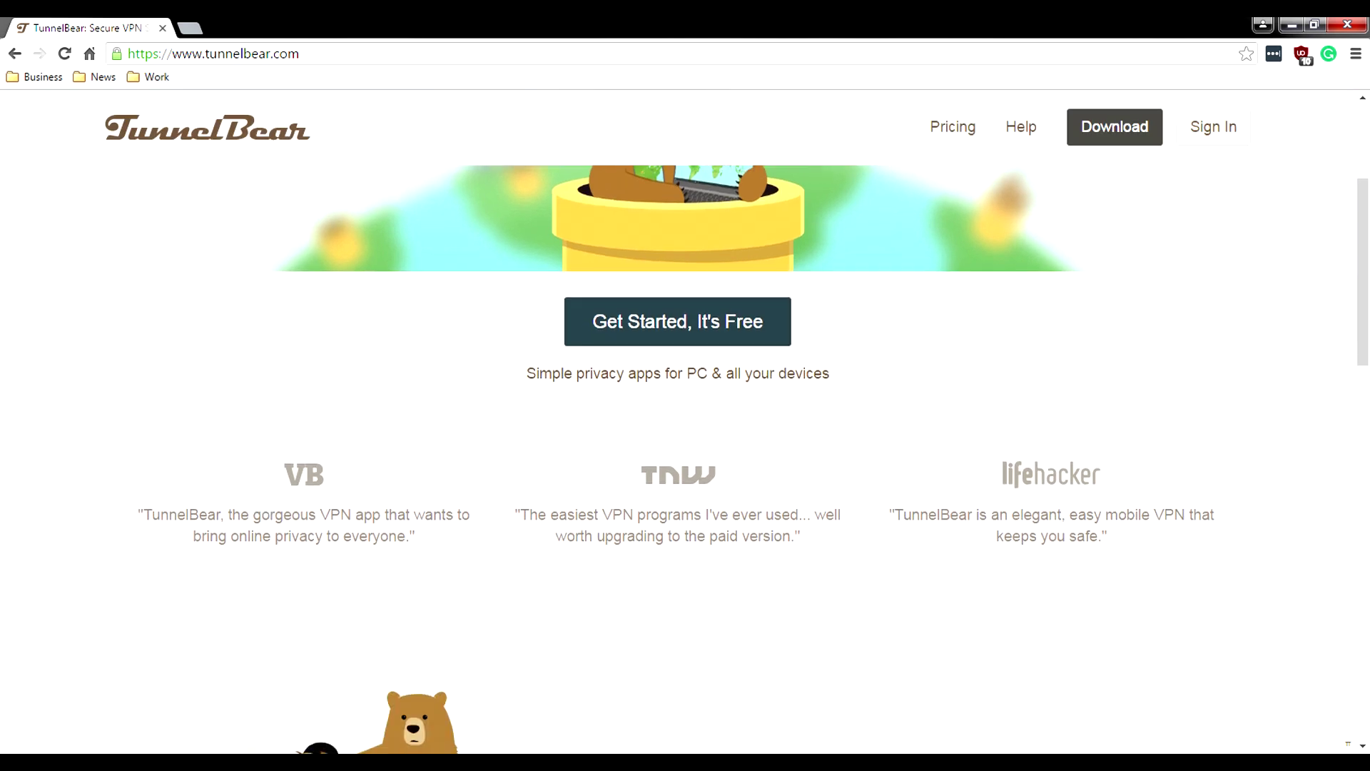
pyautogui.scroll(-5, 678, 428)
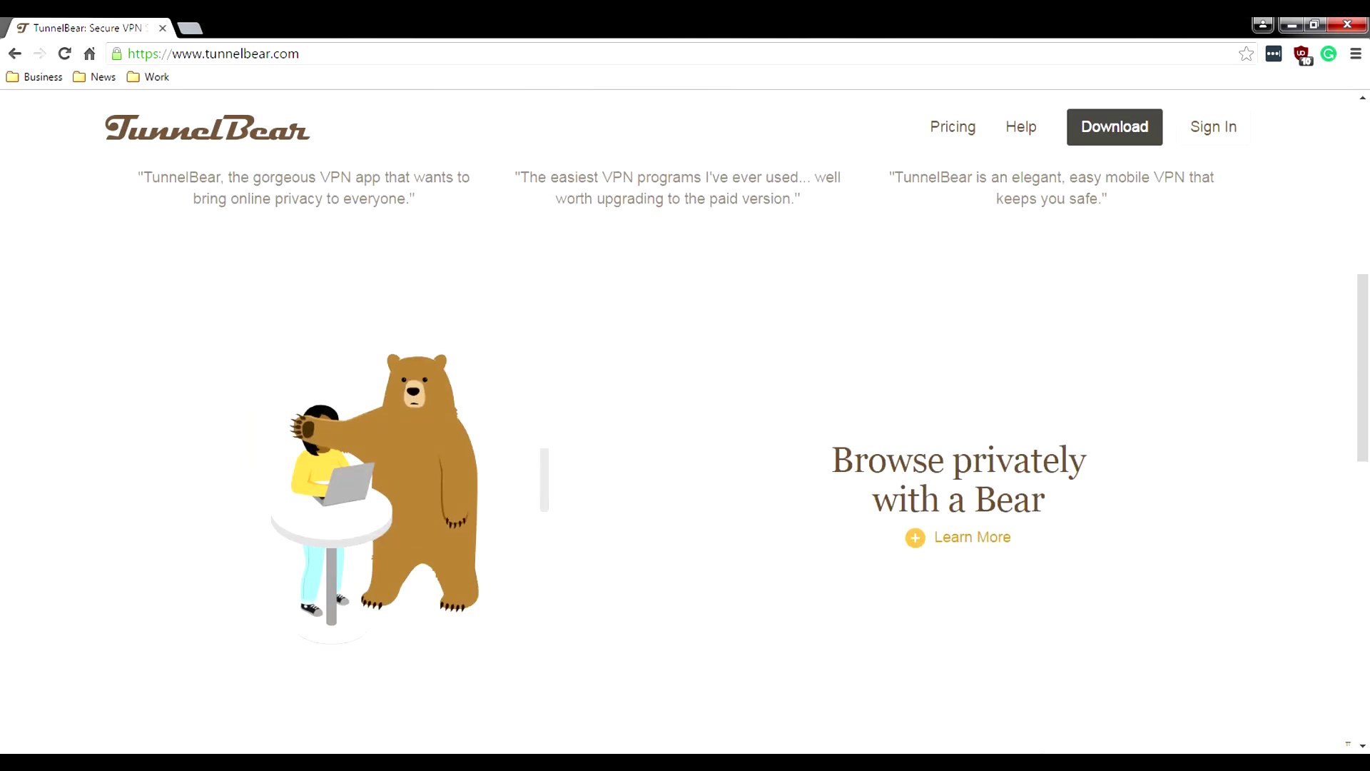
pyautogui.scroll(-1, 678, 428)
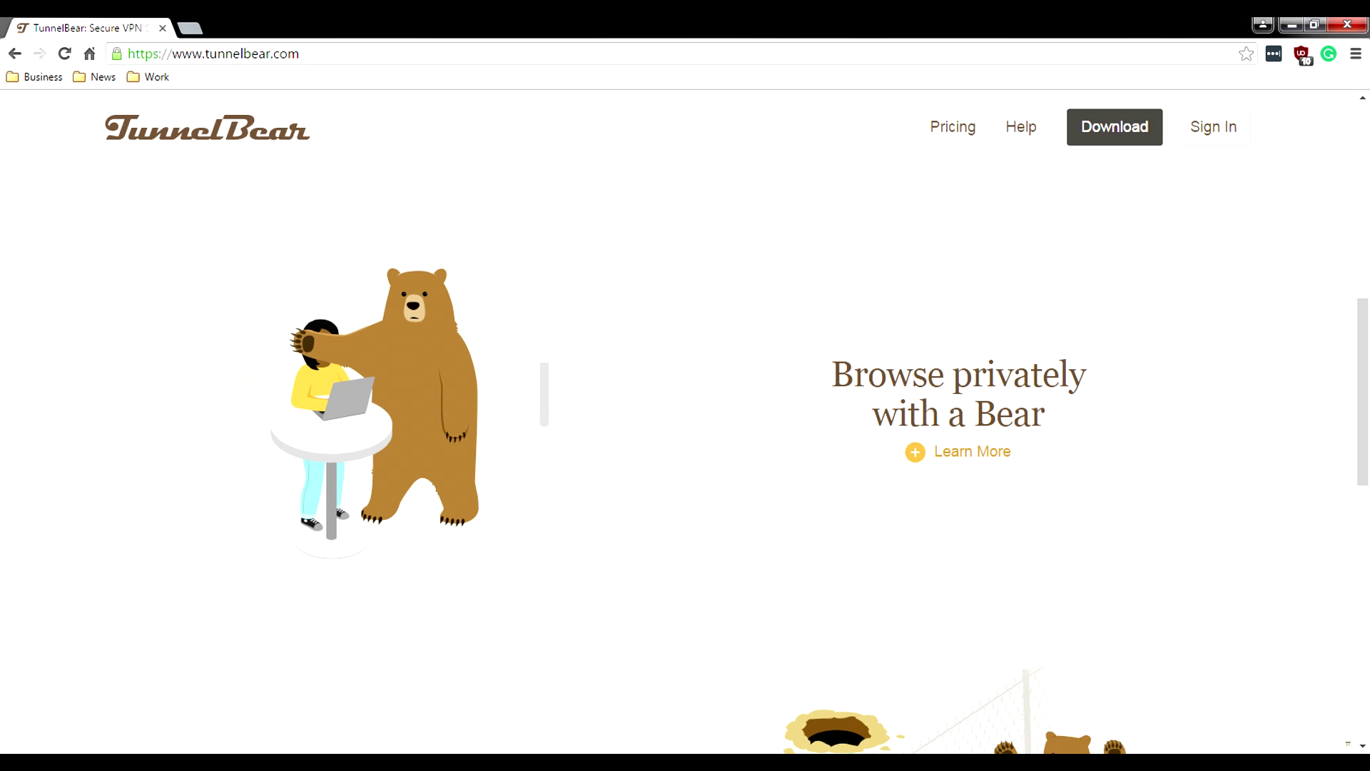
pyautogui.scroll(-4, 677, 428)
pyautogui.scroll(3, 678, 428)
pyautogui.scroll(-1, 678, 429)
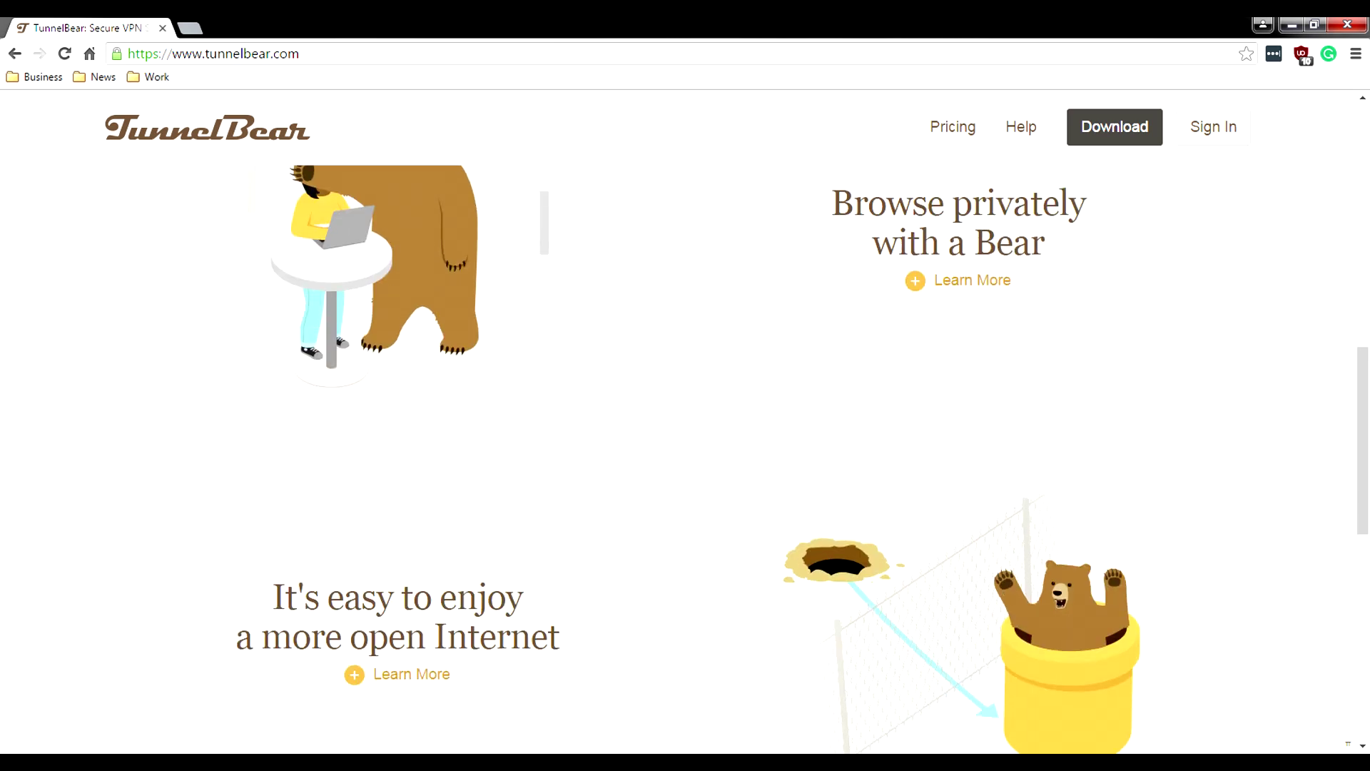
pyautogui.scroll(-2, 677, 428)
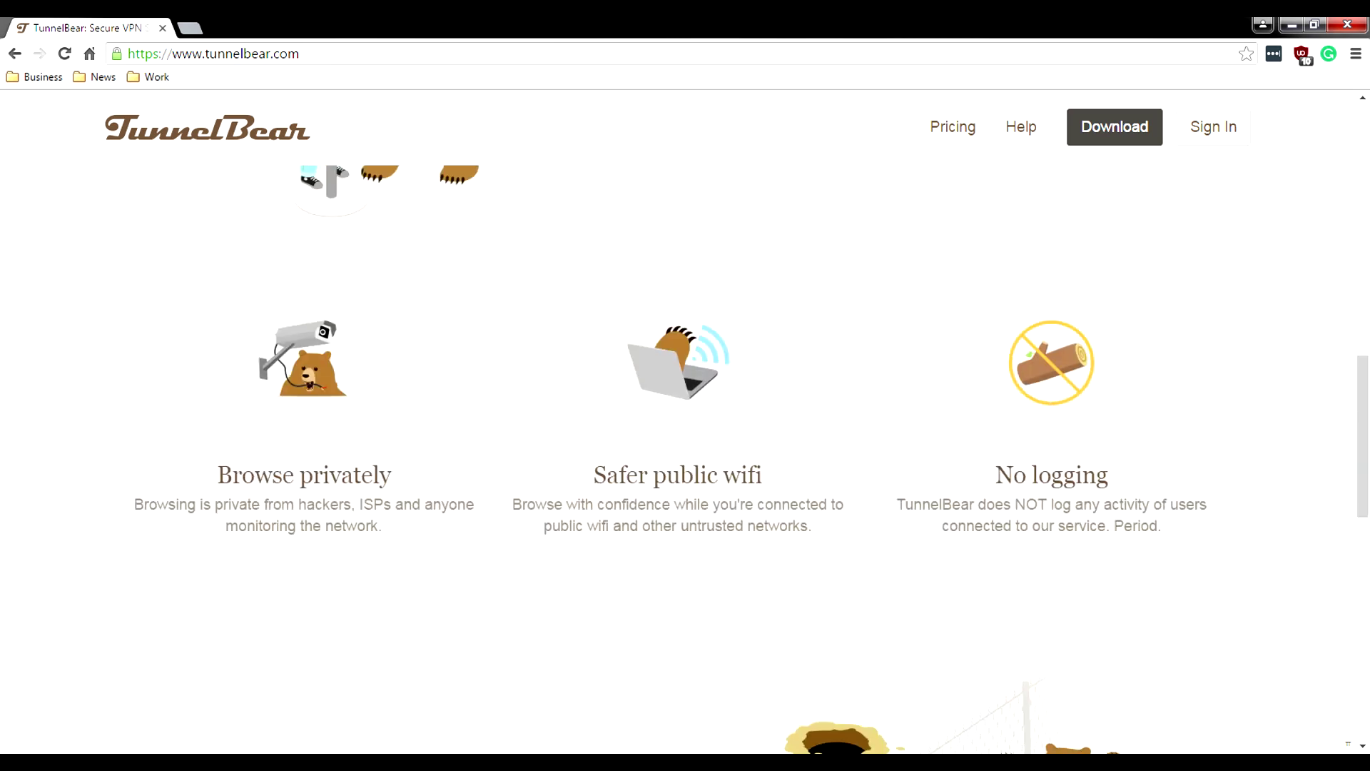
pyautogui.scroll(-4, 678, 428)
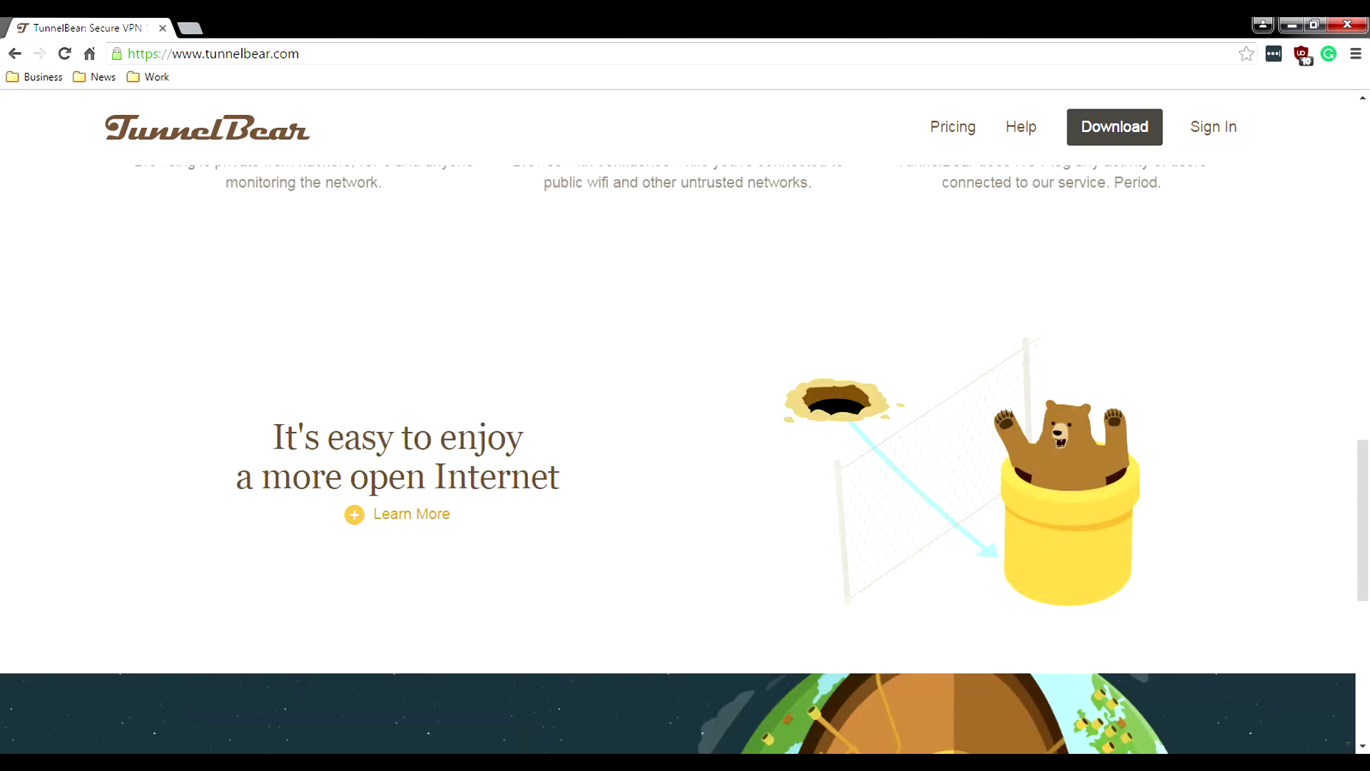
pyautogui.scroll(1, 684, 456)
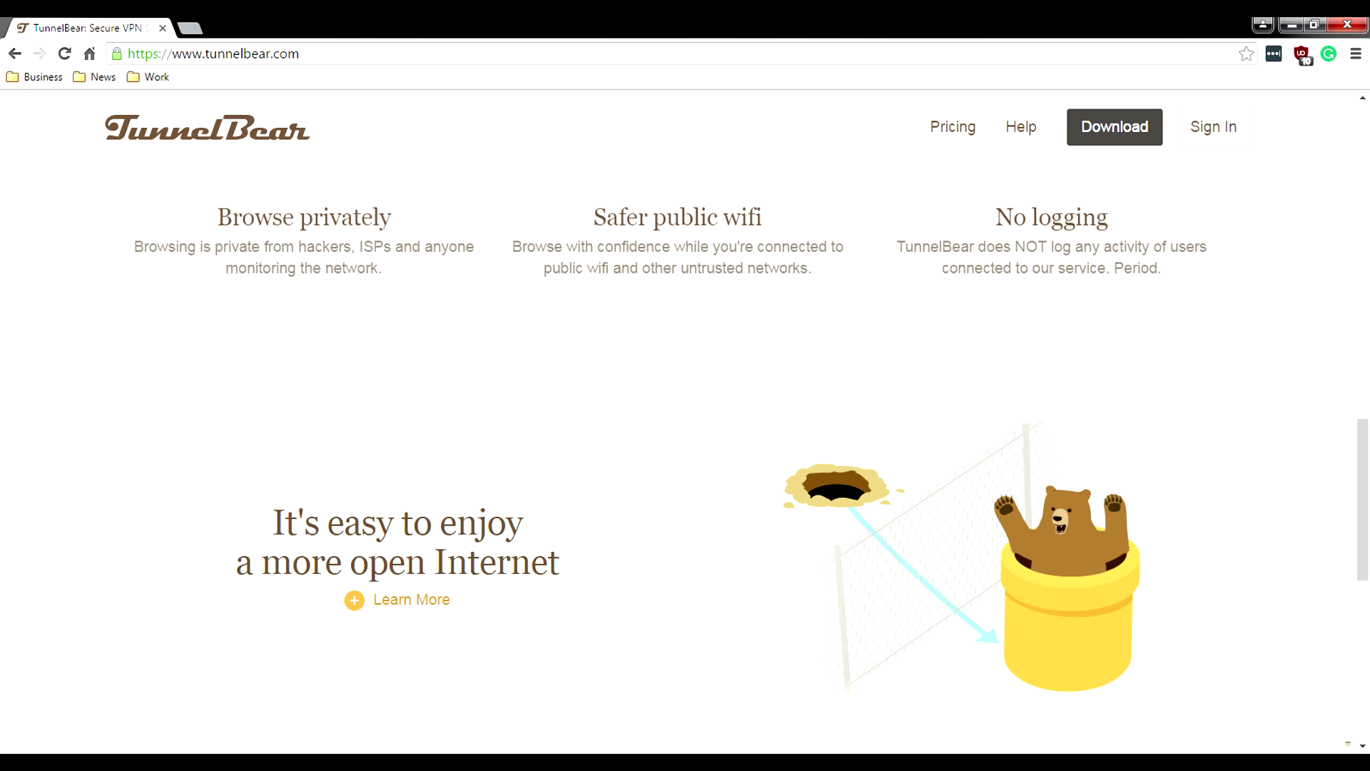
pyautogui.scroll(-1, 685, 457)
pyautogui.scroll(1, 685, 456)
pyautogui.scroll(-1, 685, 457)
pyautogui.click(355, 514)
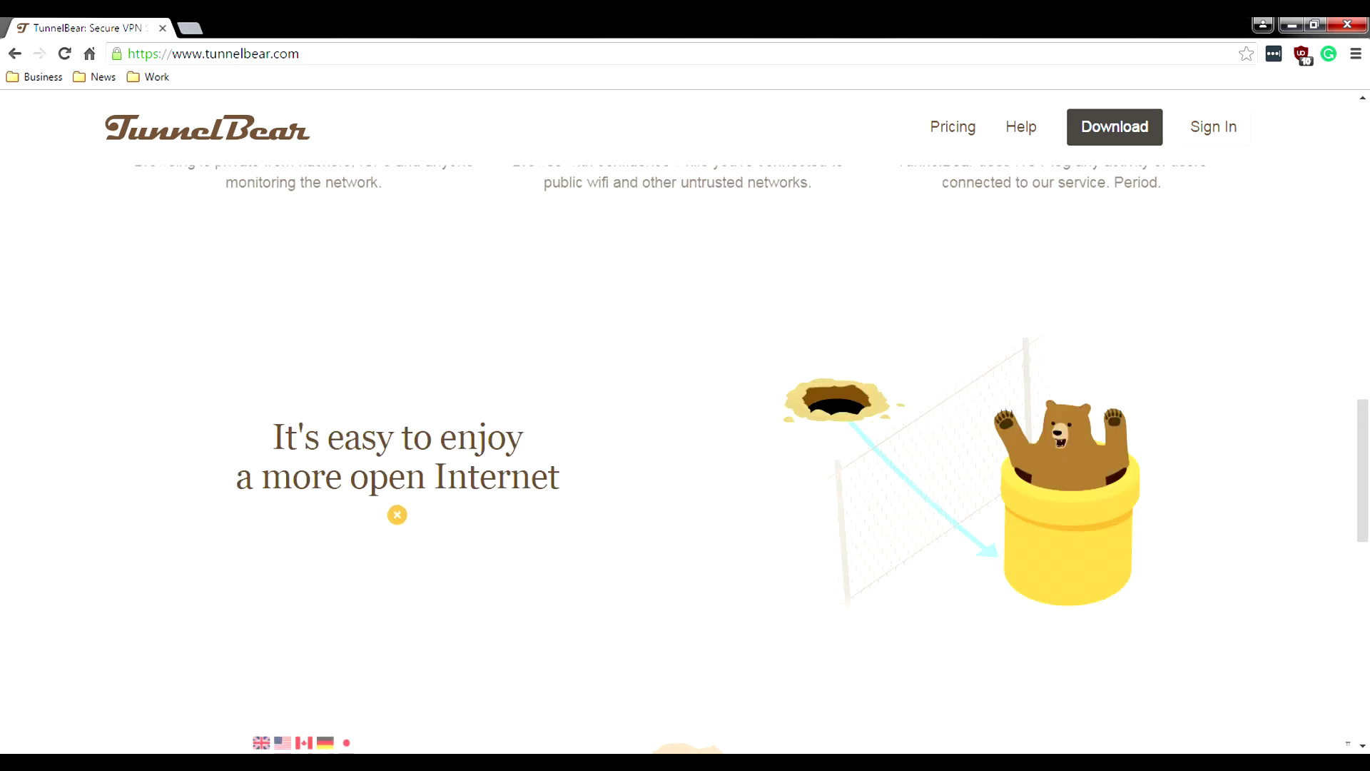
# Step: Read the Tunnel everywhere, Really fast and Really easy features, briefly selecting the word 'Really'
pyautogui.scroll(-2, 354, 514)
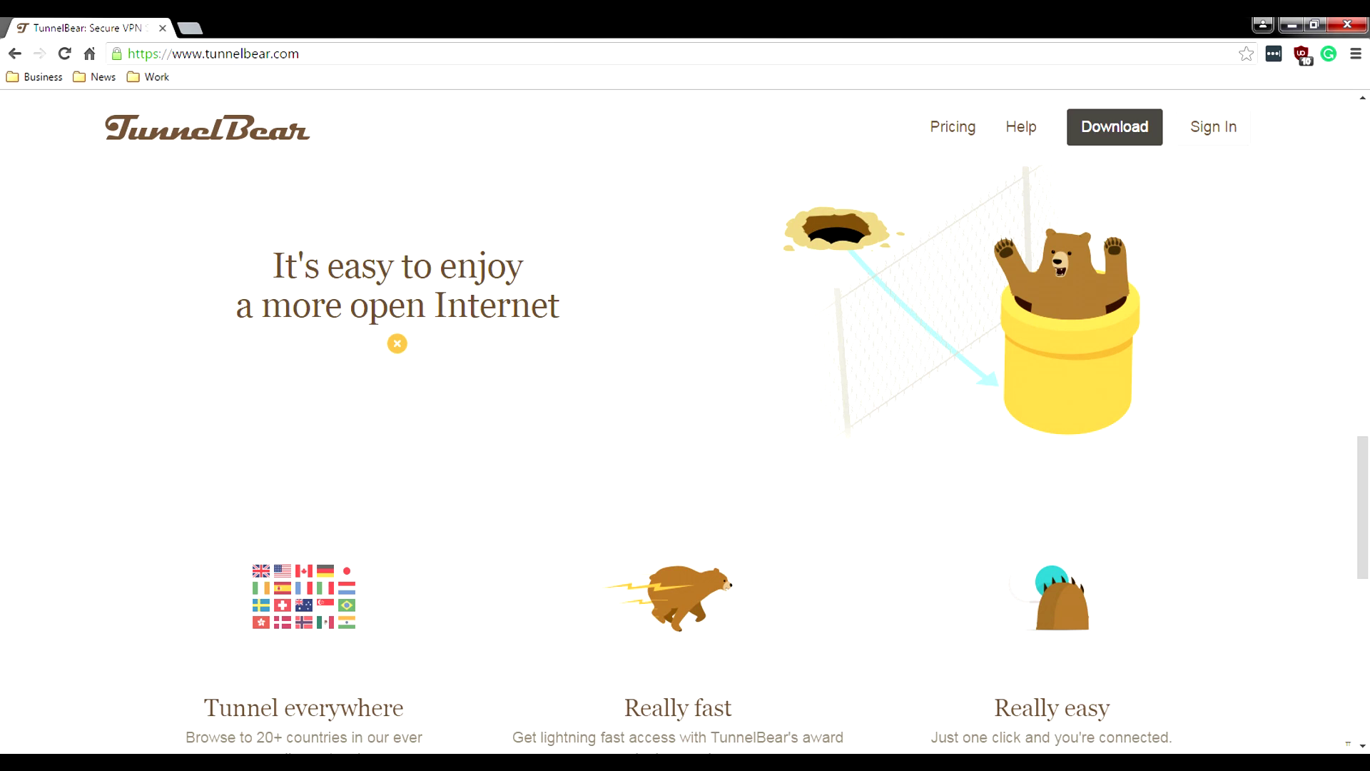
pyautogui.scroll(-3, 685, 456)
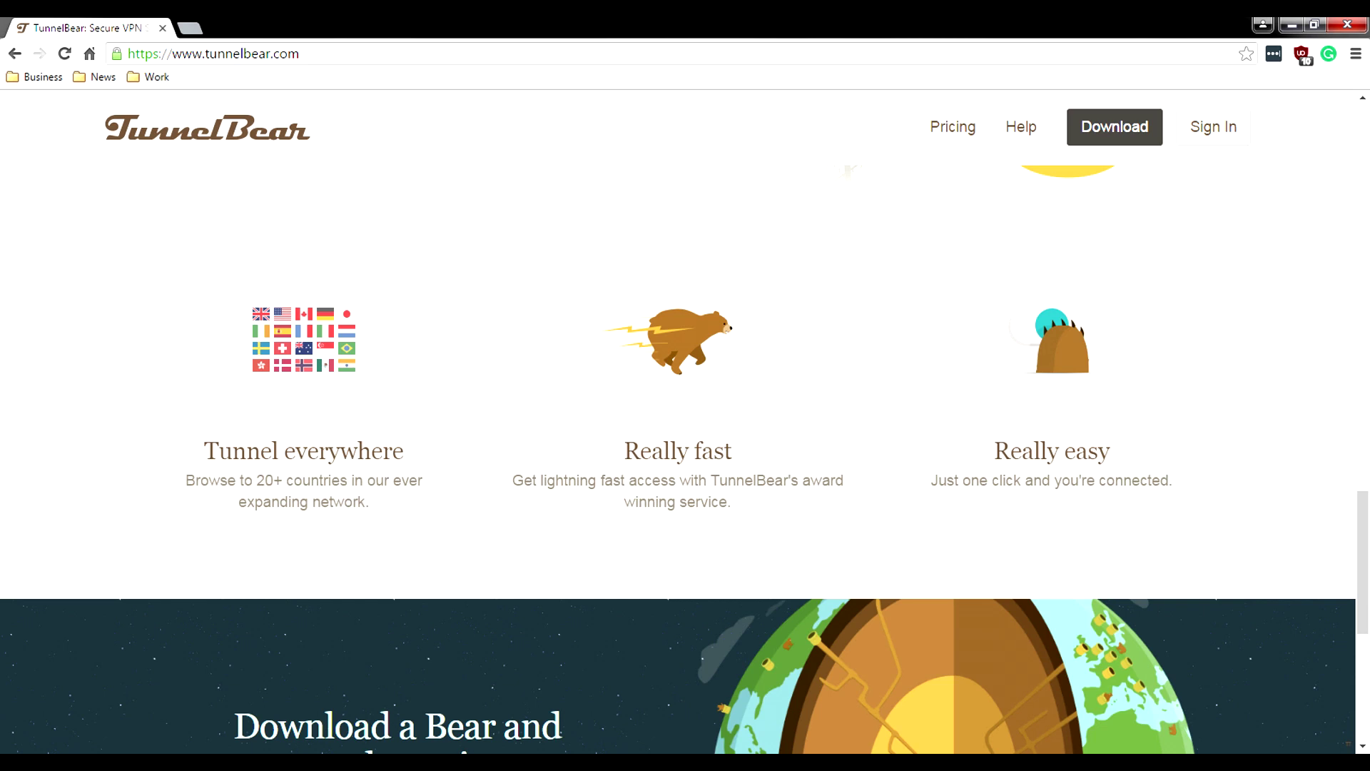
pyautogui.scroll(-1, 685, 457)
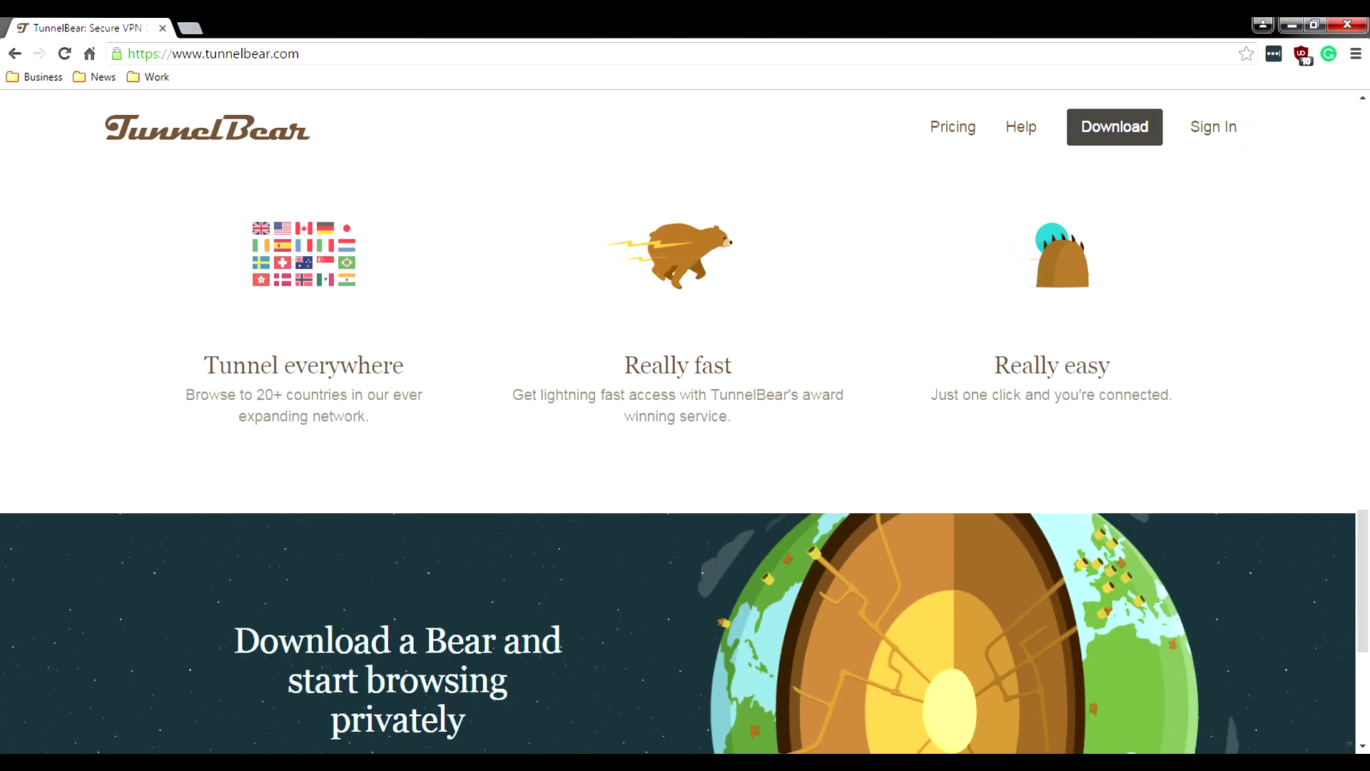
pyautogui.scroll(-3, 685, 457)
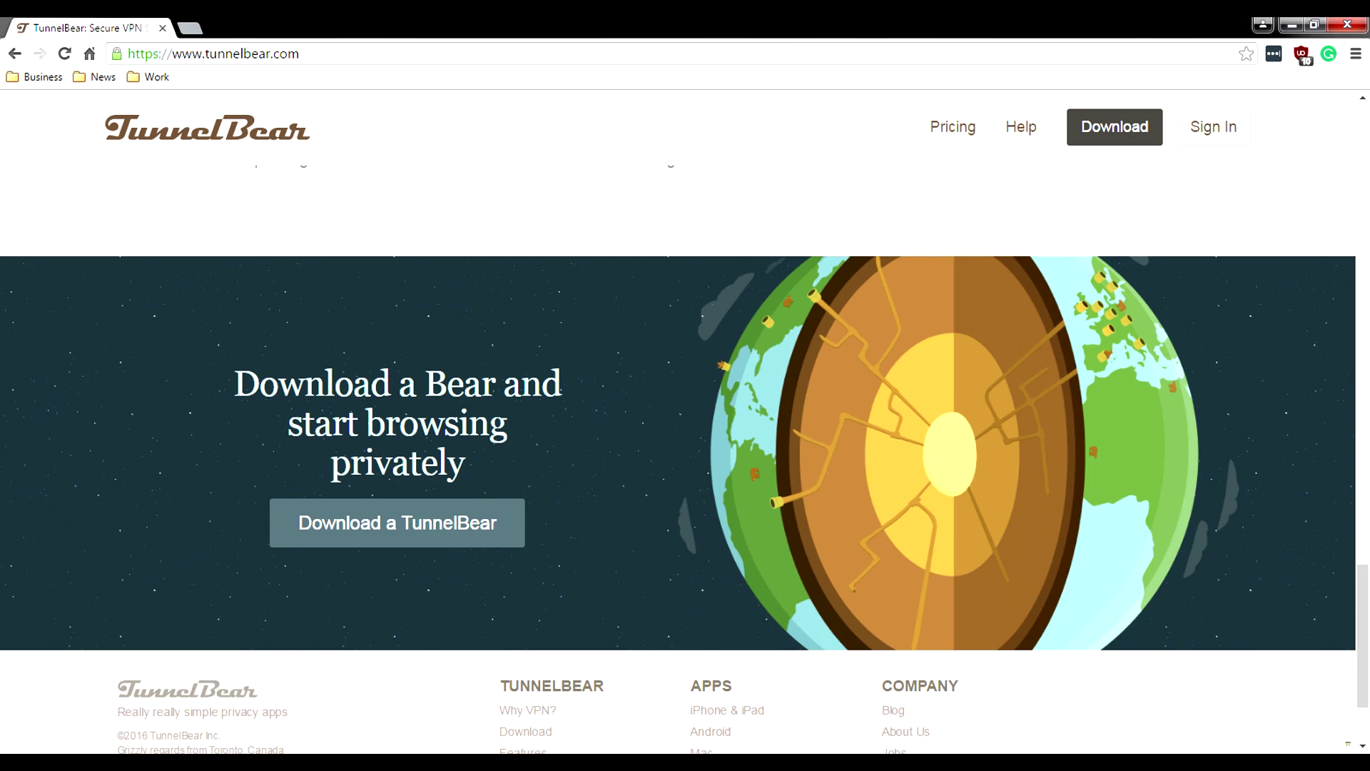
pyautogui.scroll(3, 685, 456)
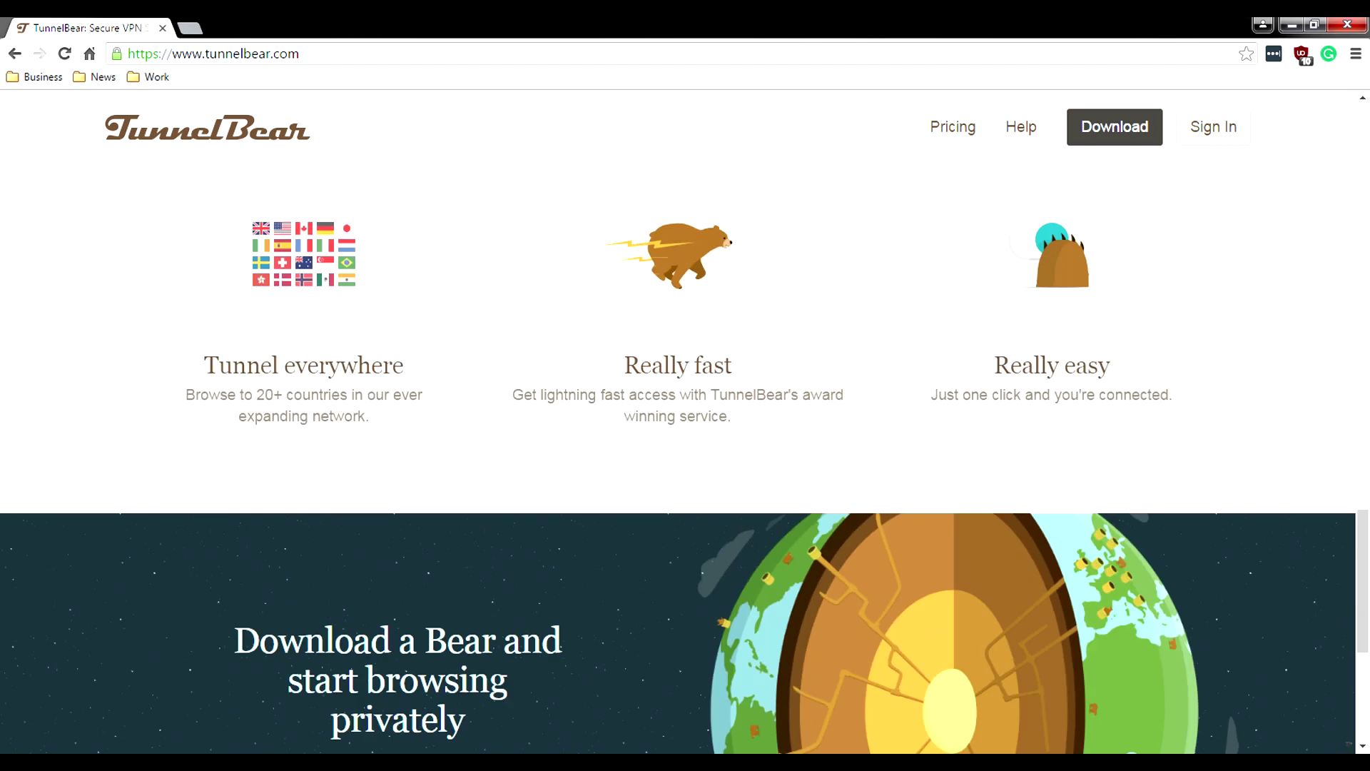
pyautogui.moveTo(624, 366); pyautogui.dragTo(689, 365)
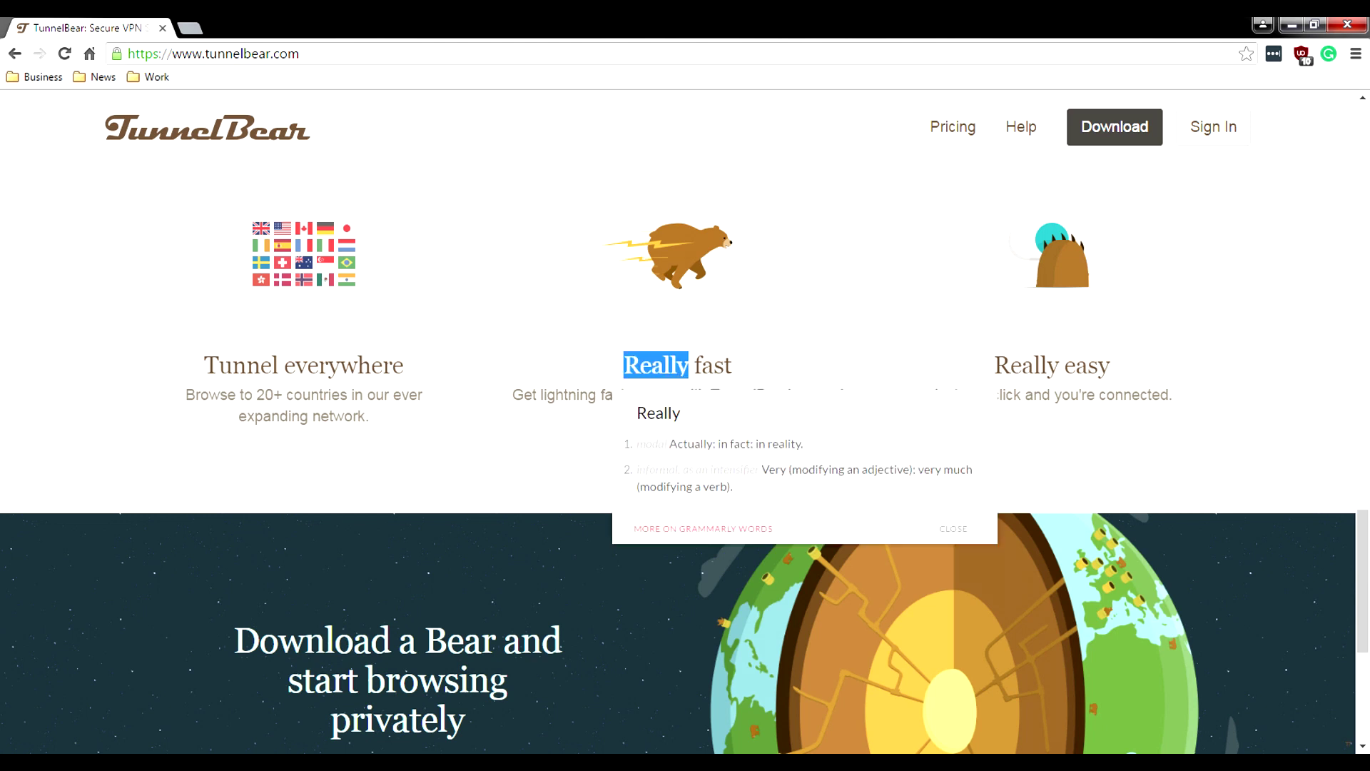
pyautogui.press('Escape')
# Step: Scroll down to the 'Download a TunnelBear' prompt and the footer links
pyautogui.scroll(-2, 685, 428)
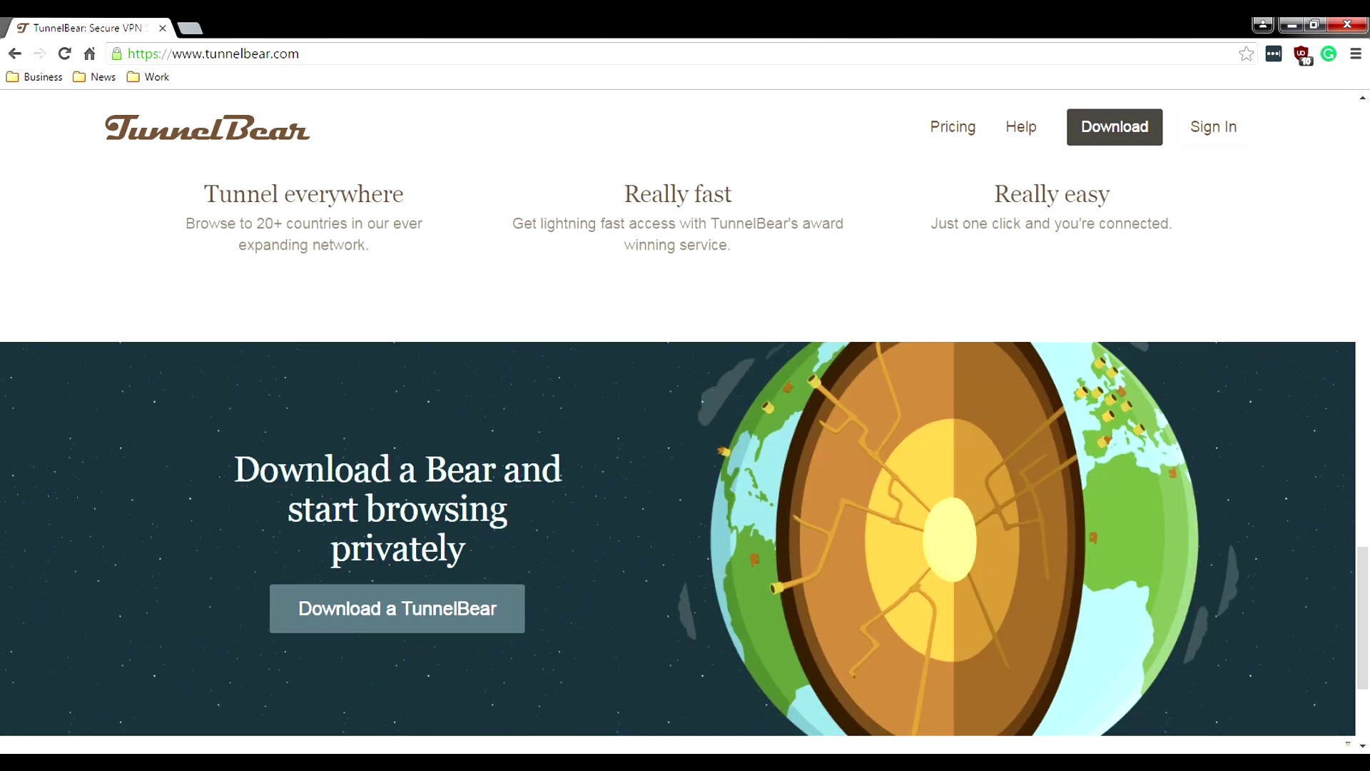
pyautogui.scroll(-1, 685, 428)
pyautogui.scroll(-1, 685, 428)
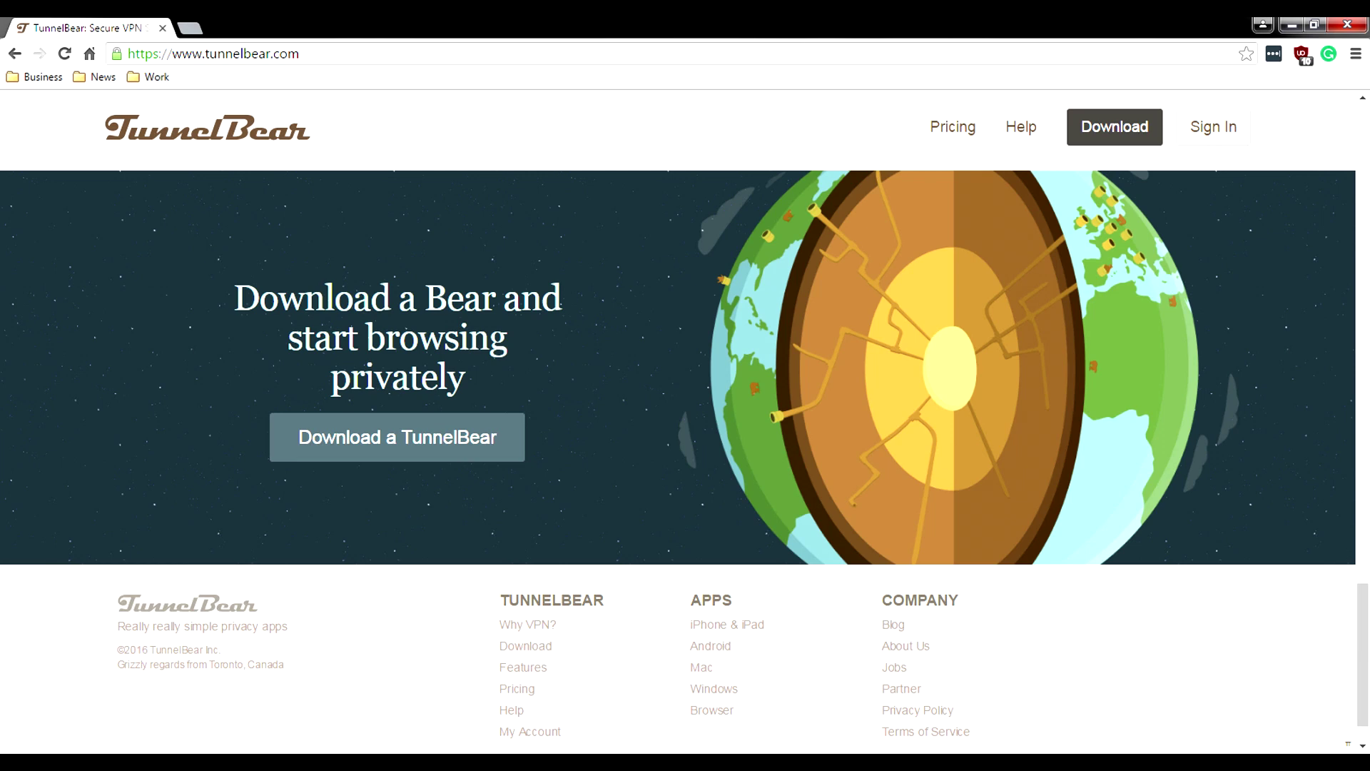
pyautogui.scroll(5, 396, 436)
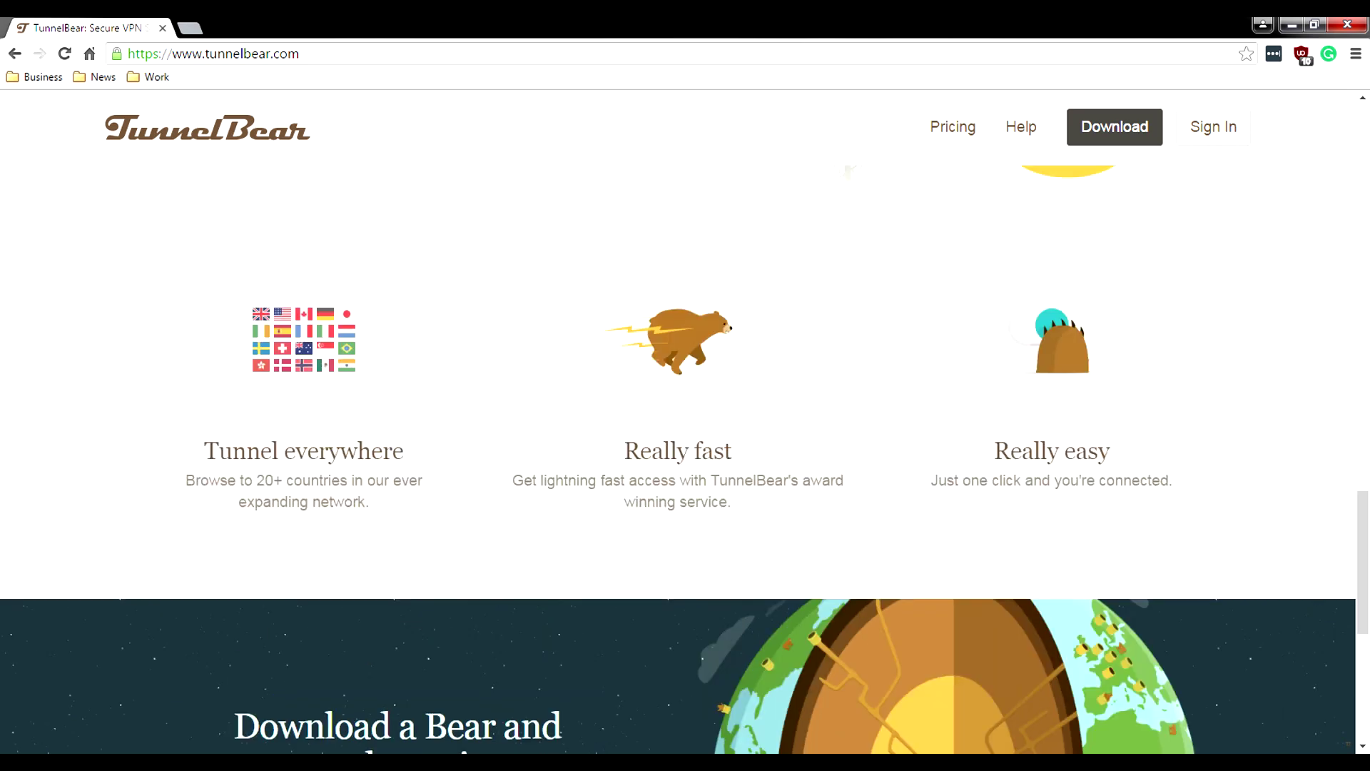
pyautogui.scroll(-2, 685, 428)
pyautogui.scroll(-1, 685, 428)
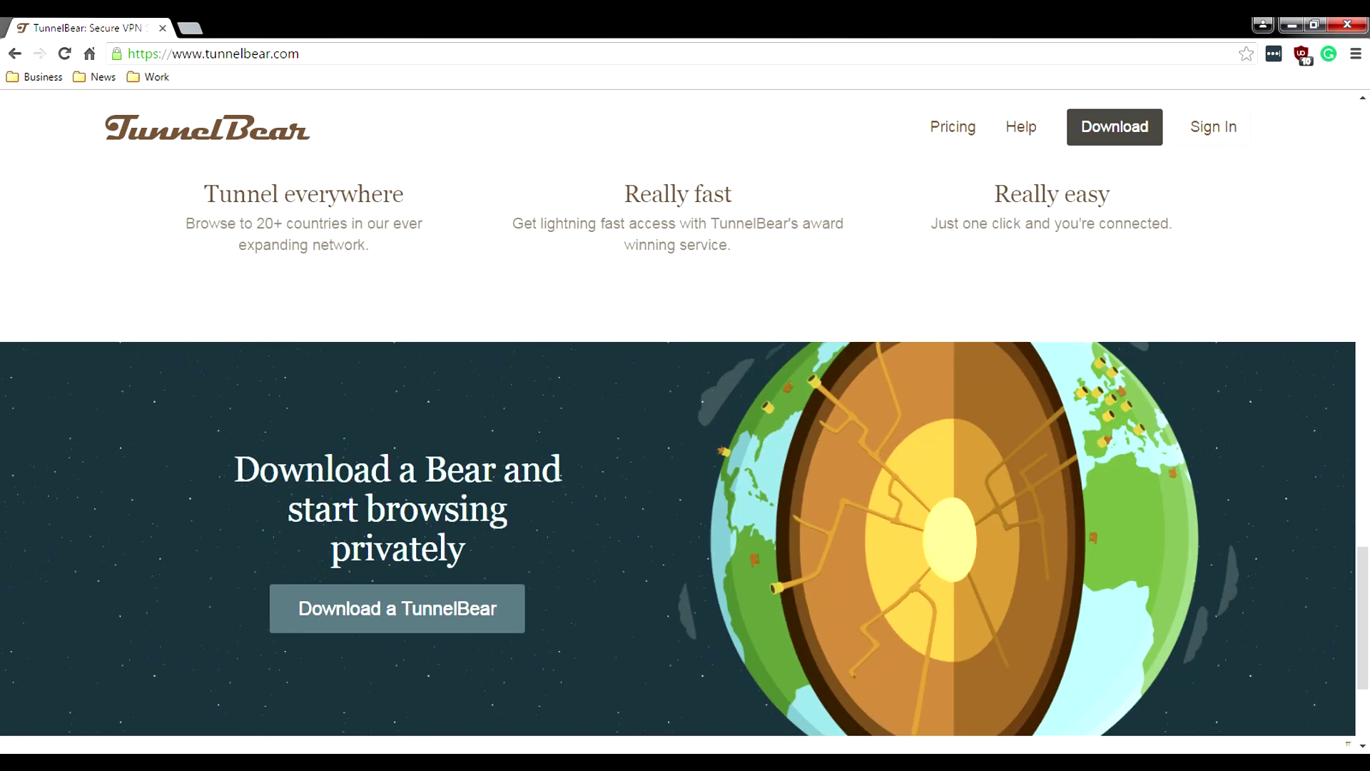
pyautogui.scroll(-1, 685, 457)
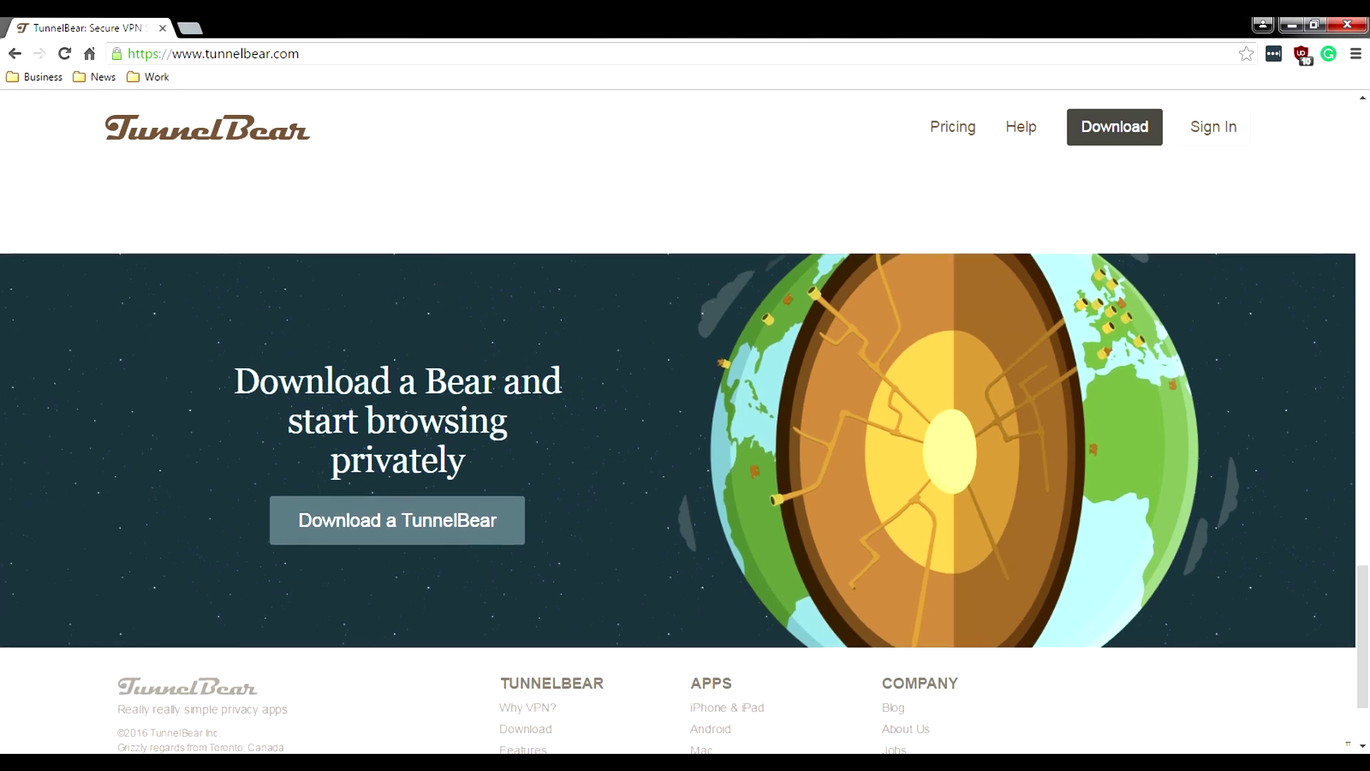
pyautogui.scroll(-1, 685, 457)
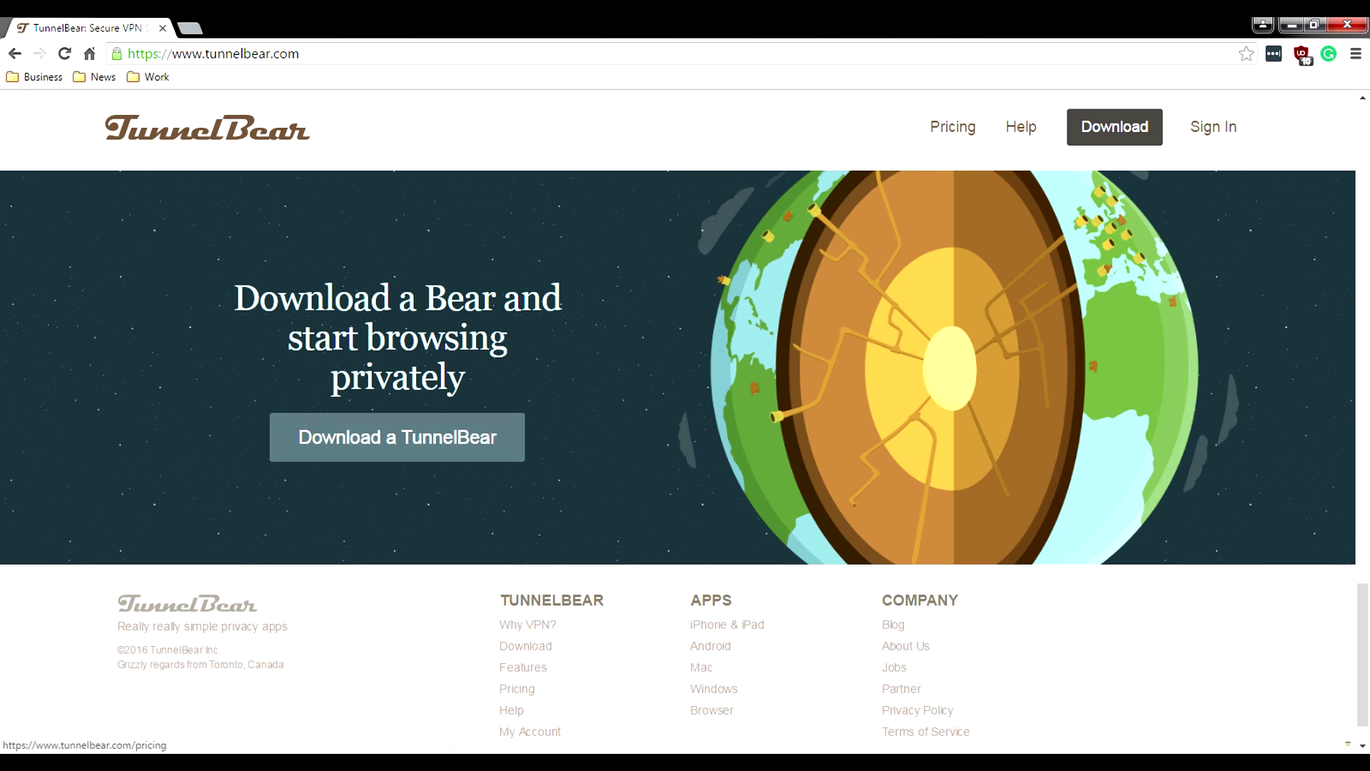
# Step: Open the Why VPN? page from the footer and highlight 'AES 256-bit encryption'
pyautogui.click(528, 624)
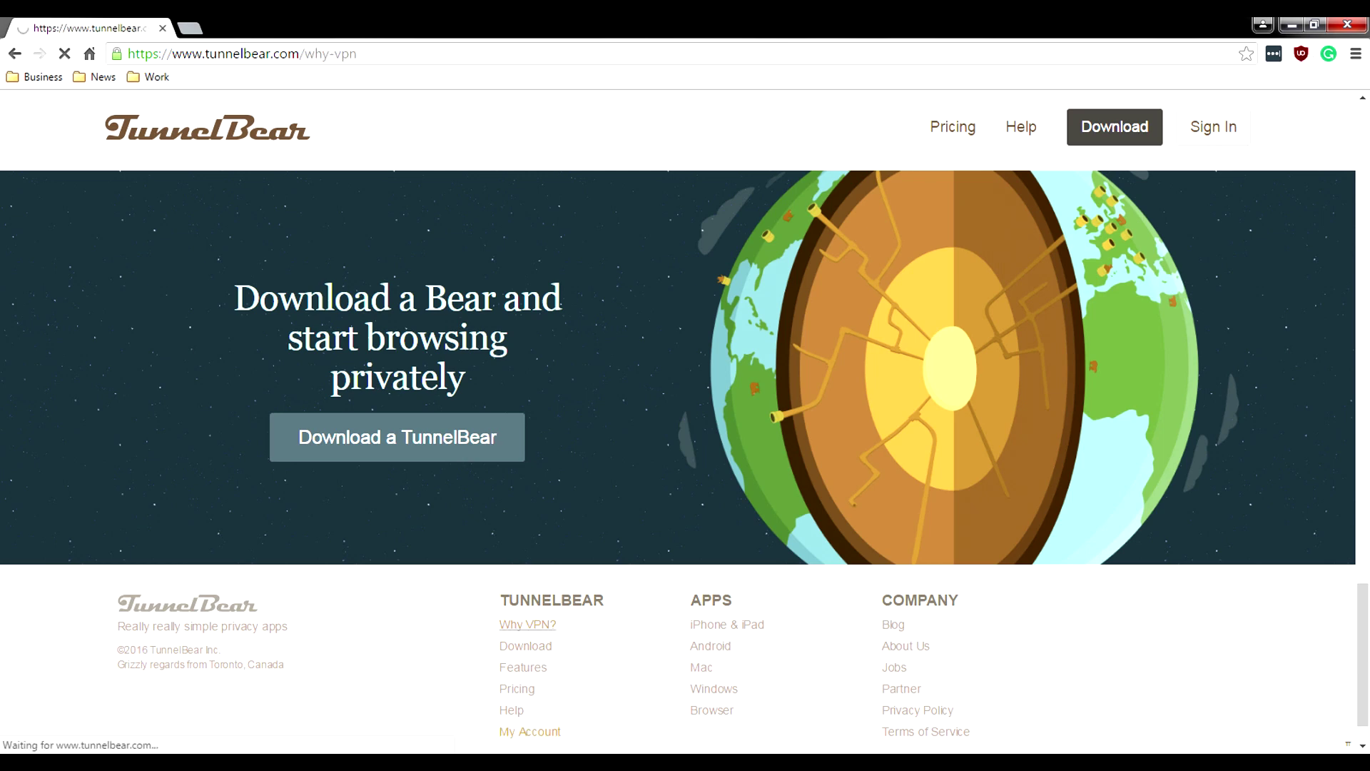
pyautogui.scroll(-10, 685, 421)
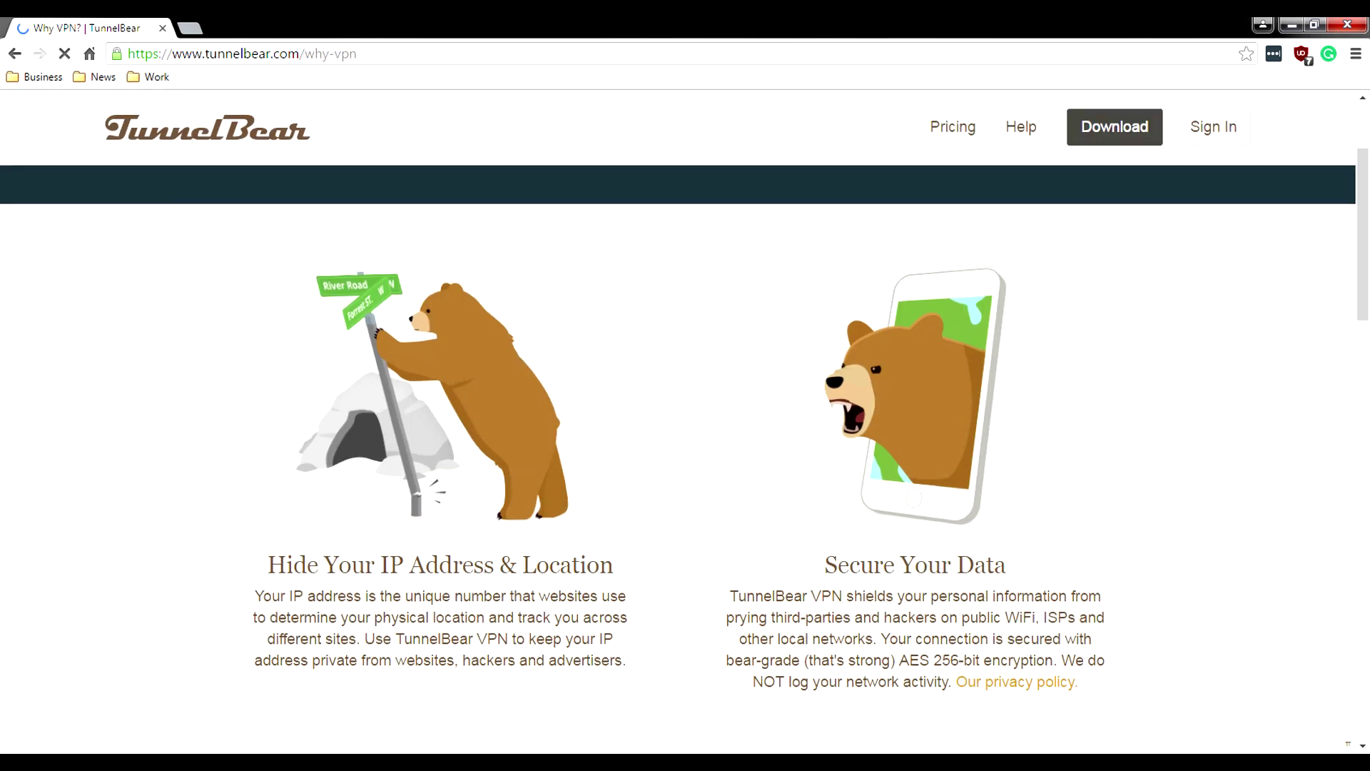
pyautogui.scroll(5, 685, 421)
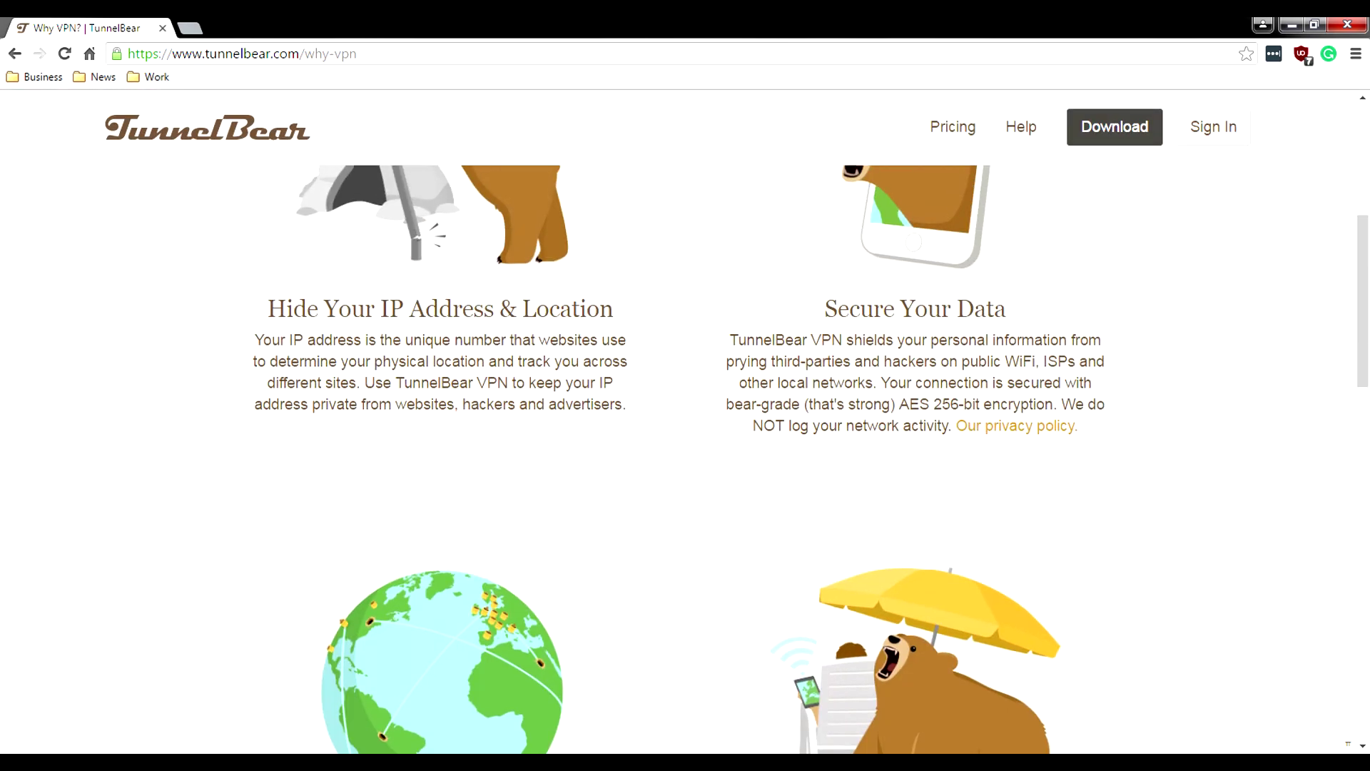
pyautogui.moveTo(899, 403); pyautogui.dragTo(1054, 403)
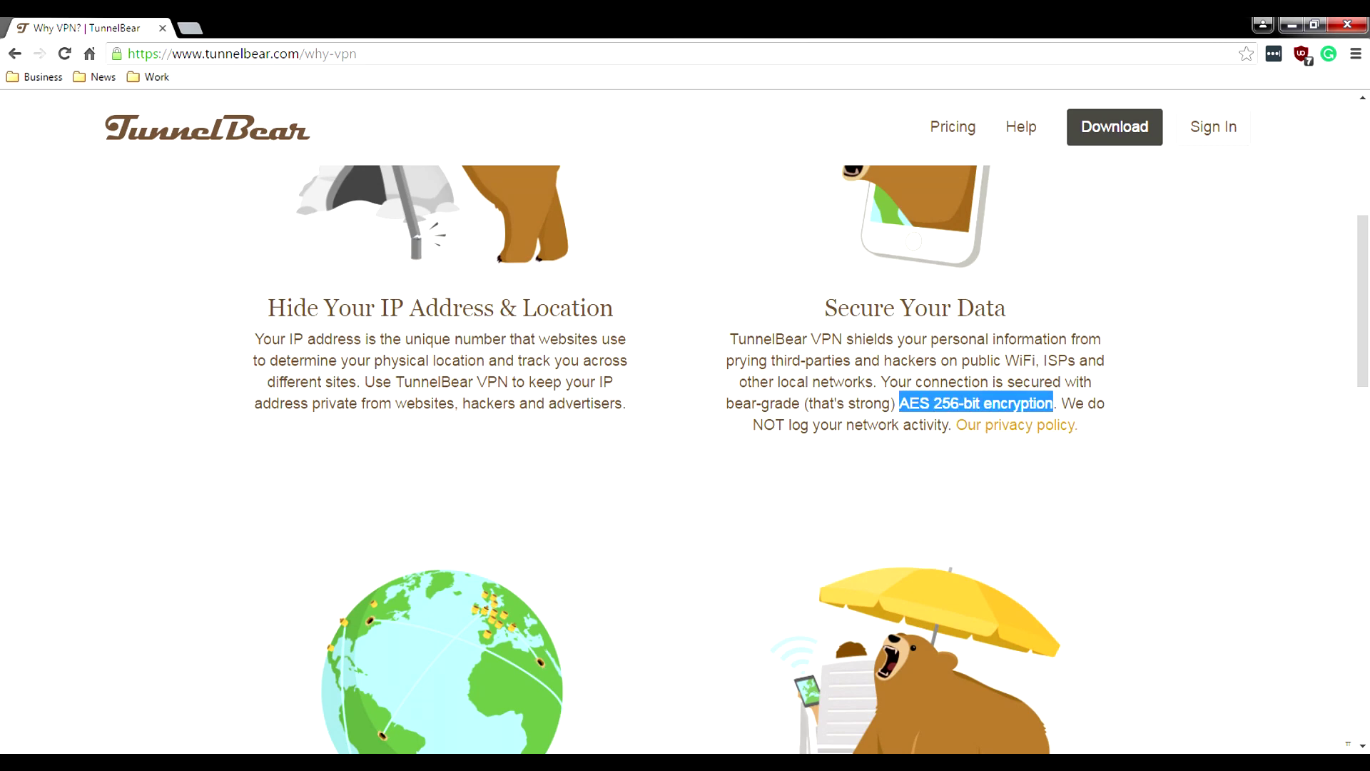
# Step: Scroll through the Why VPN? sections down to Block Online Trackers and Stream Faster
pyautogui.scroll(-8, 685, 457)
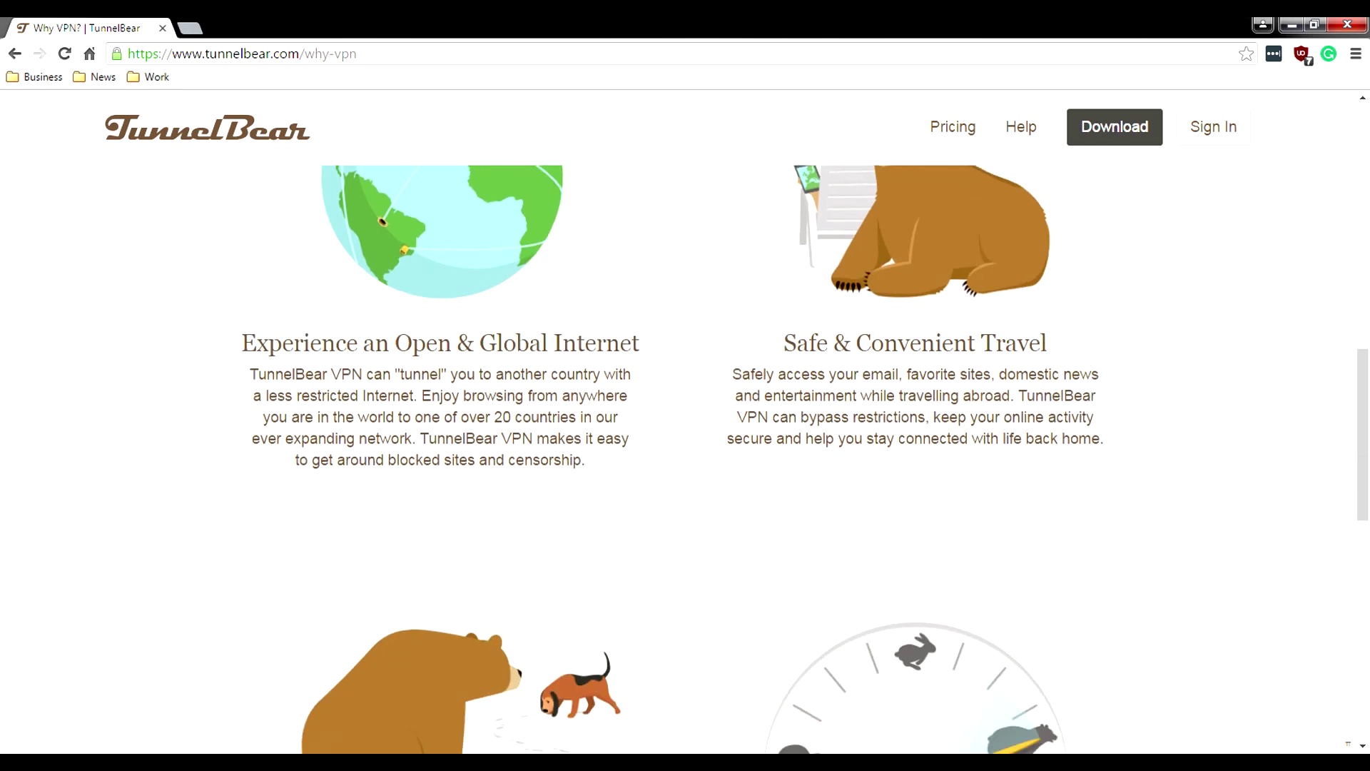
pyautogui.scroll(-6, 684, 456)
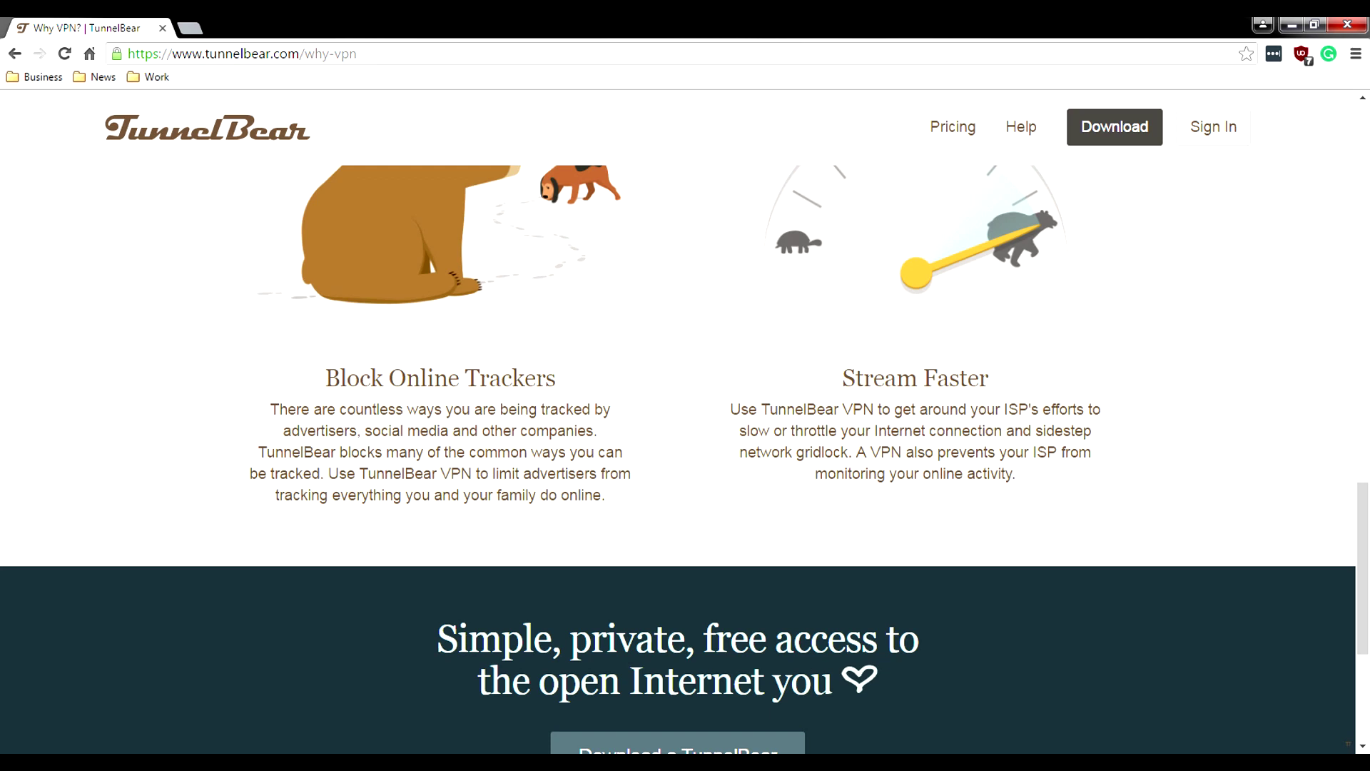
pyautogui.scroll(-1, 683, 456)
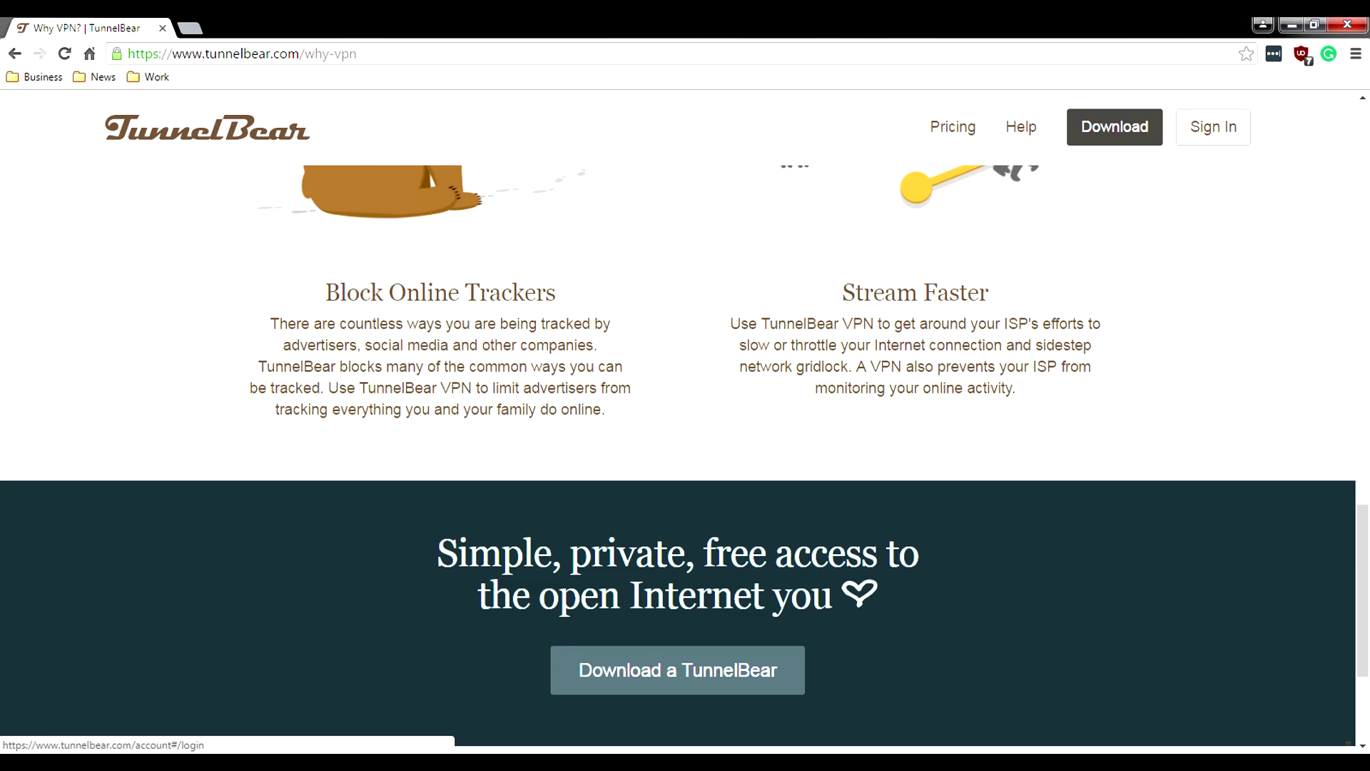
pyautogui.scroll(-1, 1213, 127)
pyautogui.scroll(-3, 678, 429)
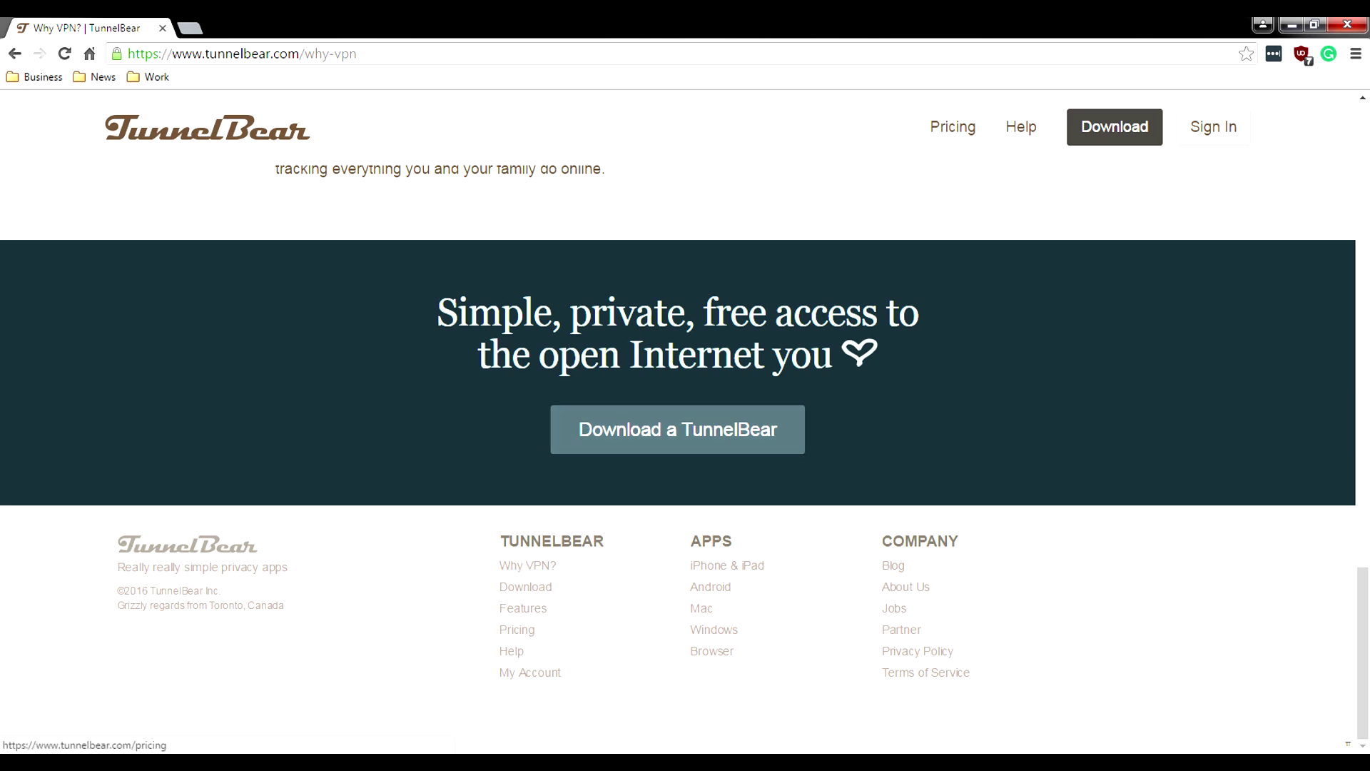
# Step: Open the TunnelBear pricing page and scroll through the plans
pyautogui.click(517, 628)
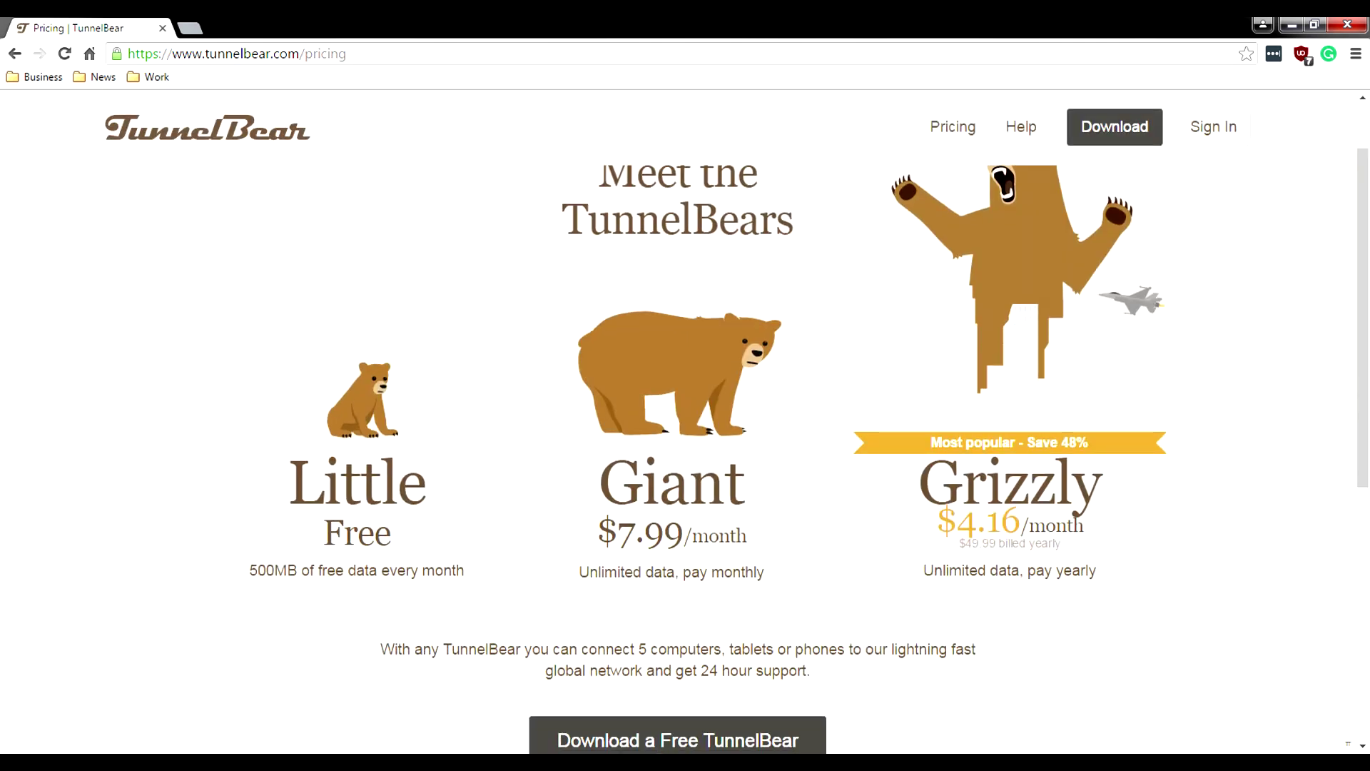
pyautogui.scroll(-1, 808, 451)
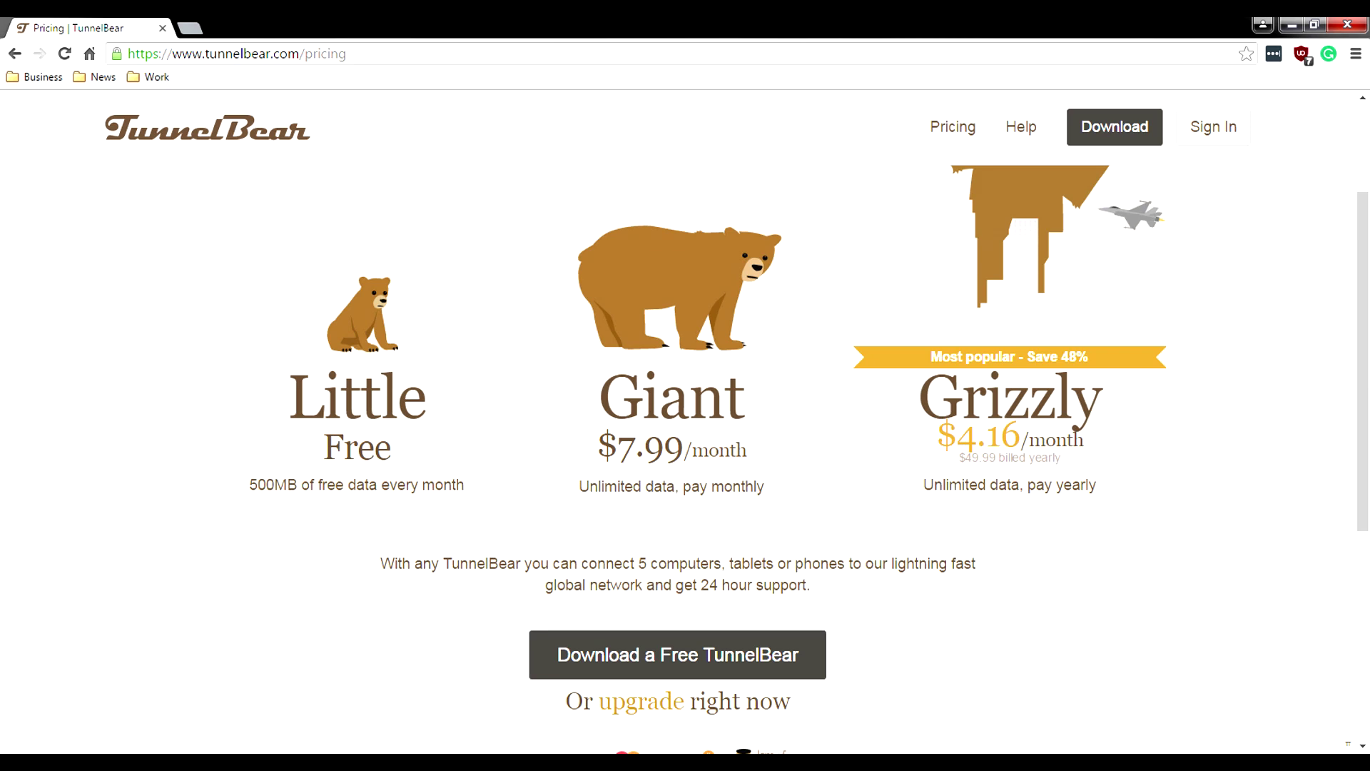
pyautogui.scroll(-1, 808, 459)
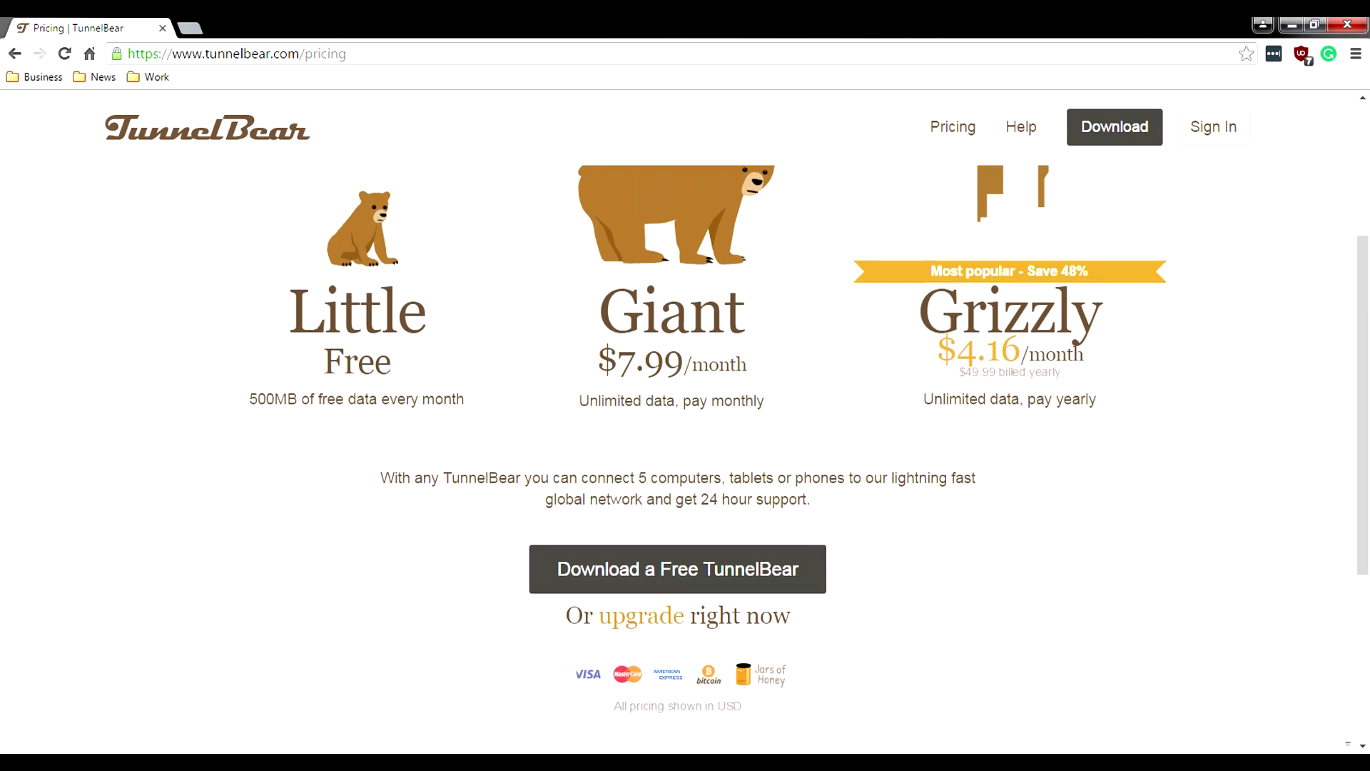
pyautogui.scroll(-1, 678, 486)
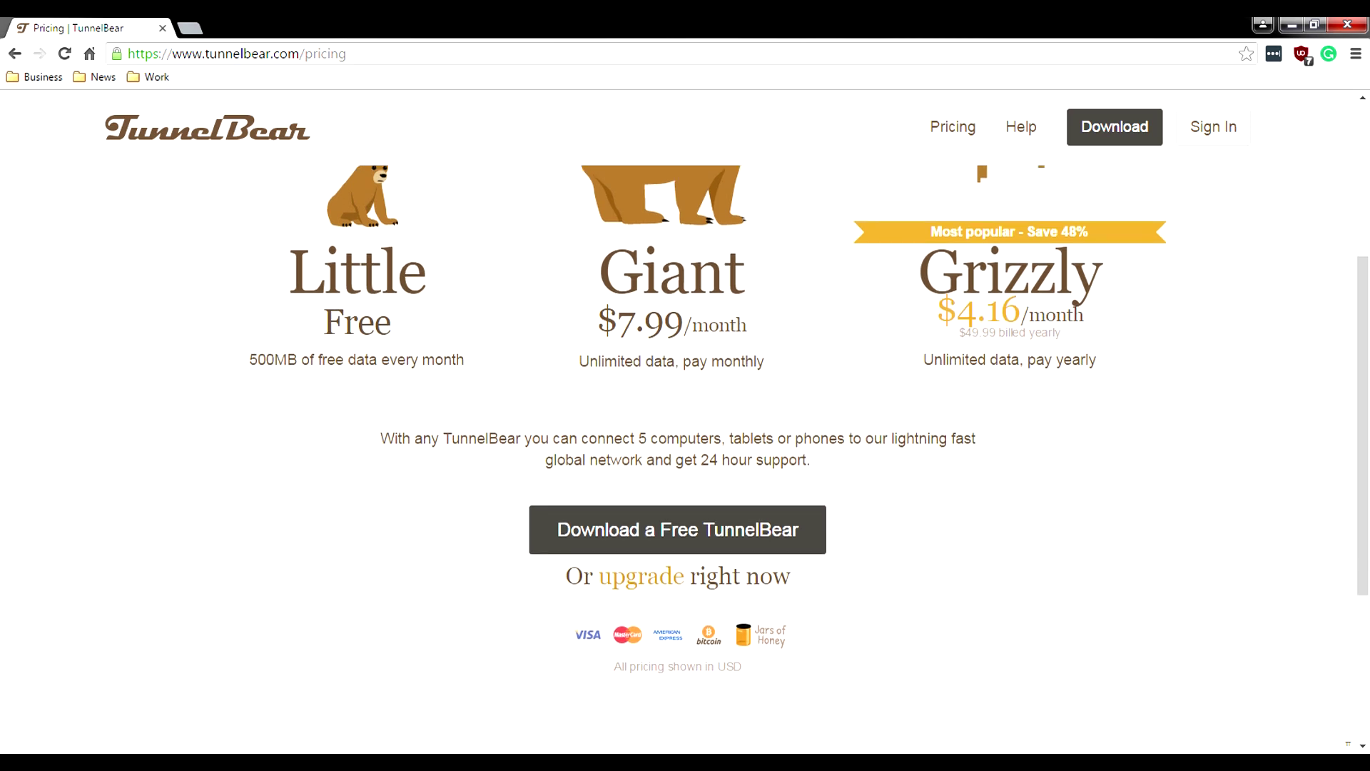
pyautogui.scroll(-1, 678, 486)
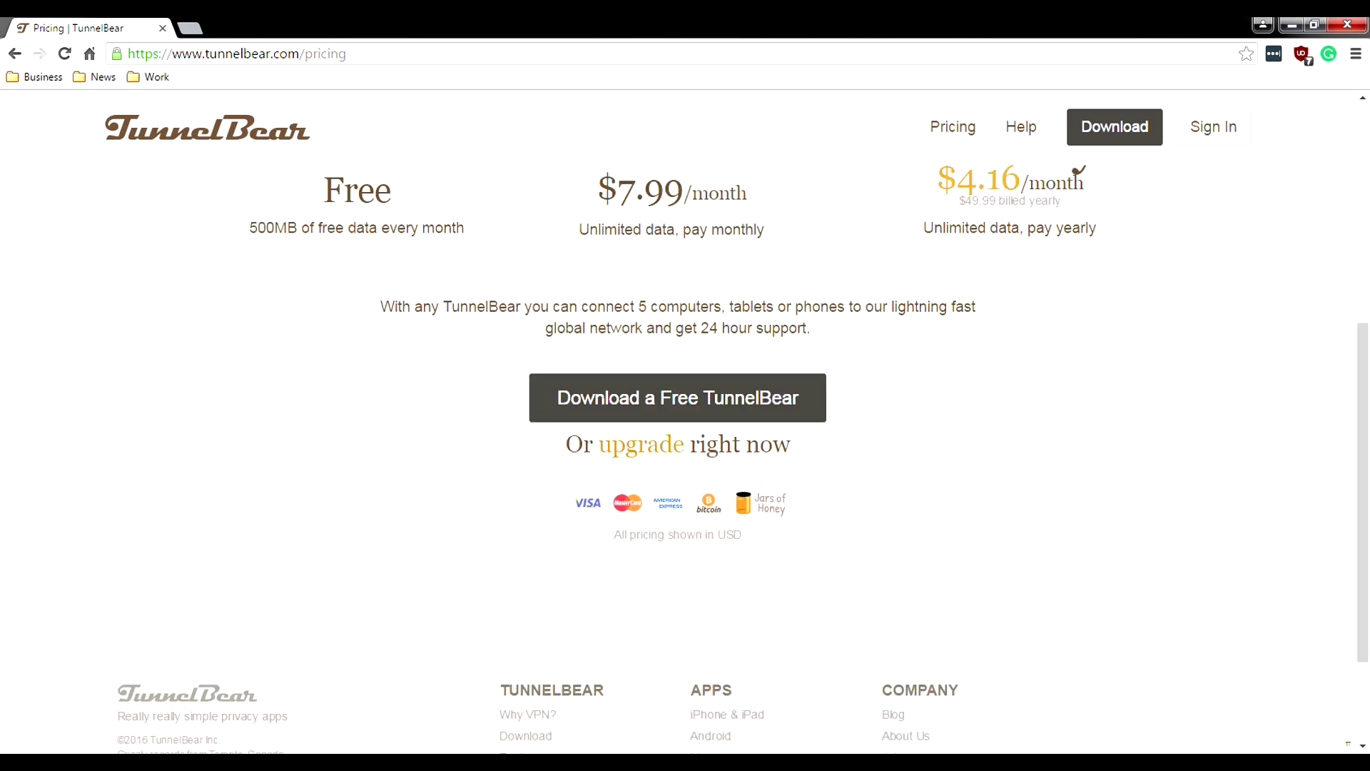
pyautogui.scroll(-1, 678, 485)
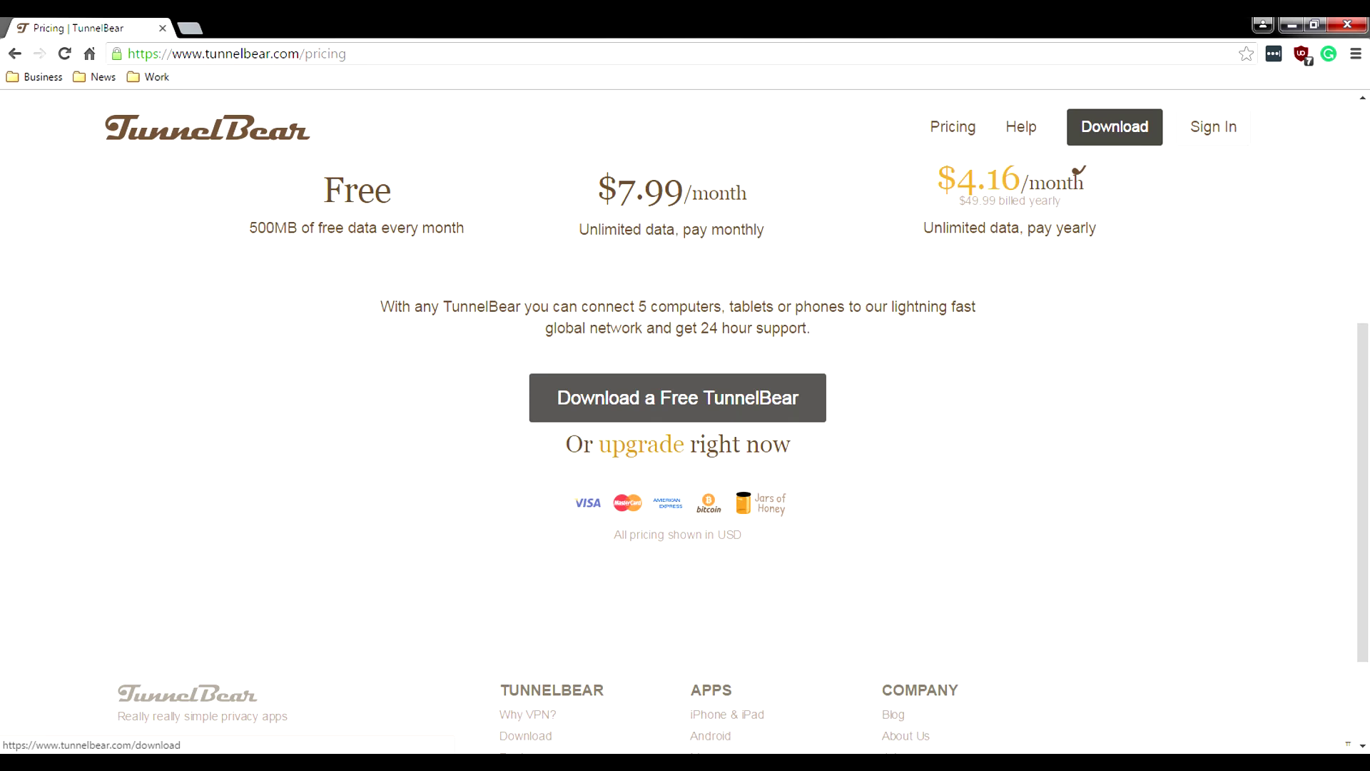
# Step: Check the free download link's context menu, dismiss it, and scroll back up the pricing page
pyautogui.rightClick(775, 418)
pyautogui.press('Escape')
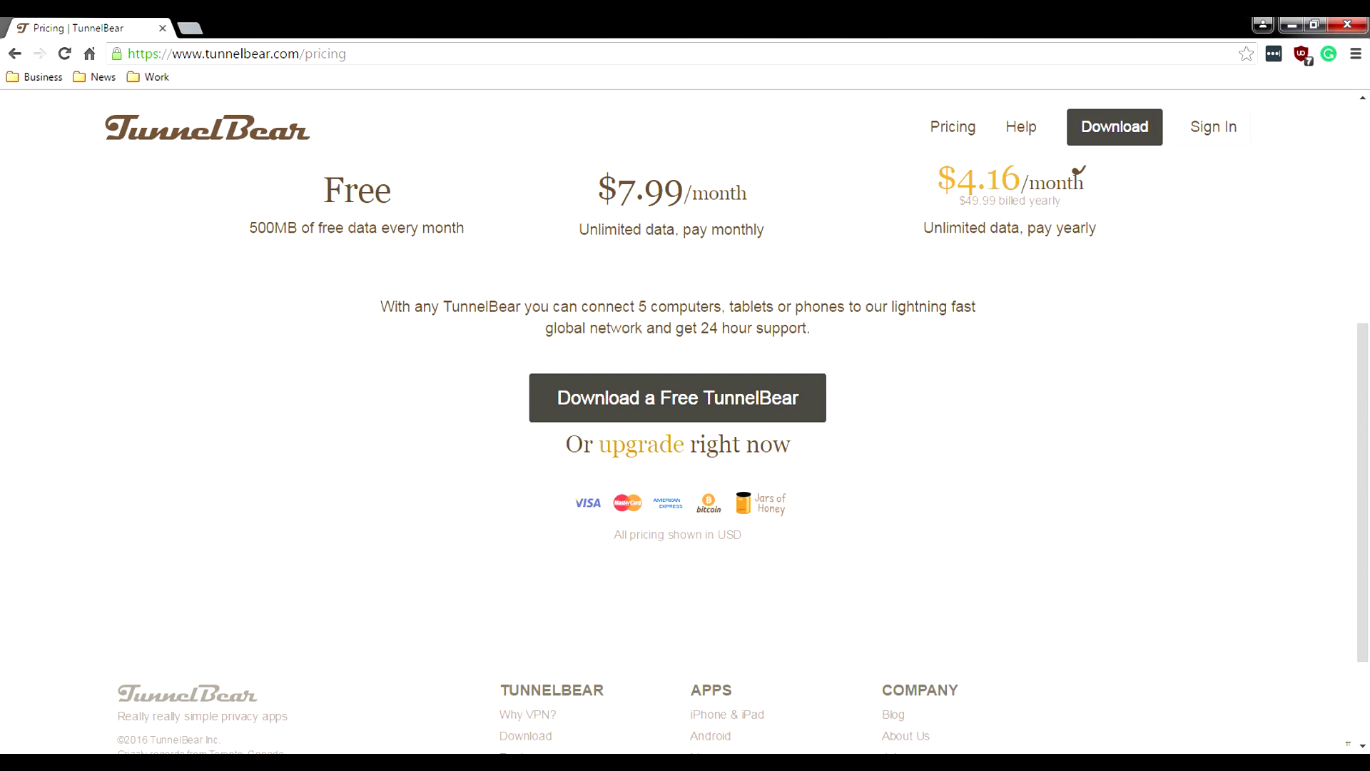
pyautogui.scroll(1, 678, 428)
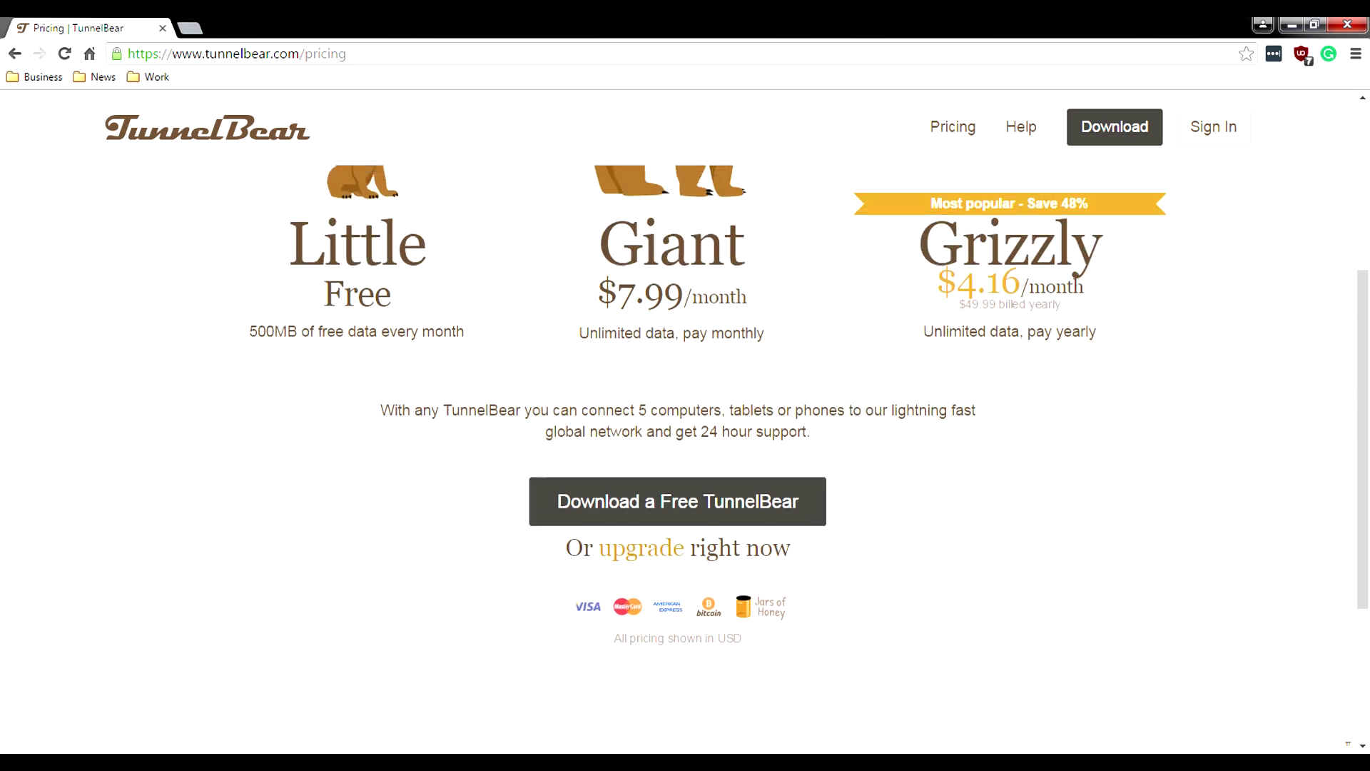
pyautogui.scroll(1, 808, 439)
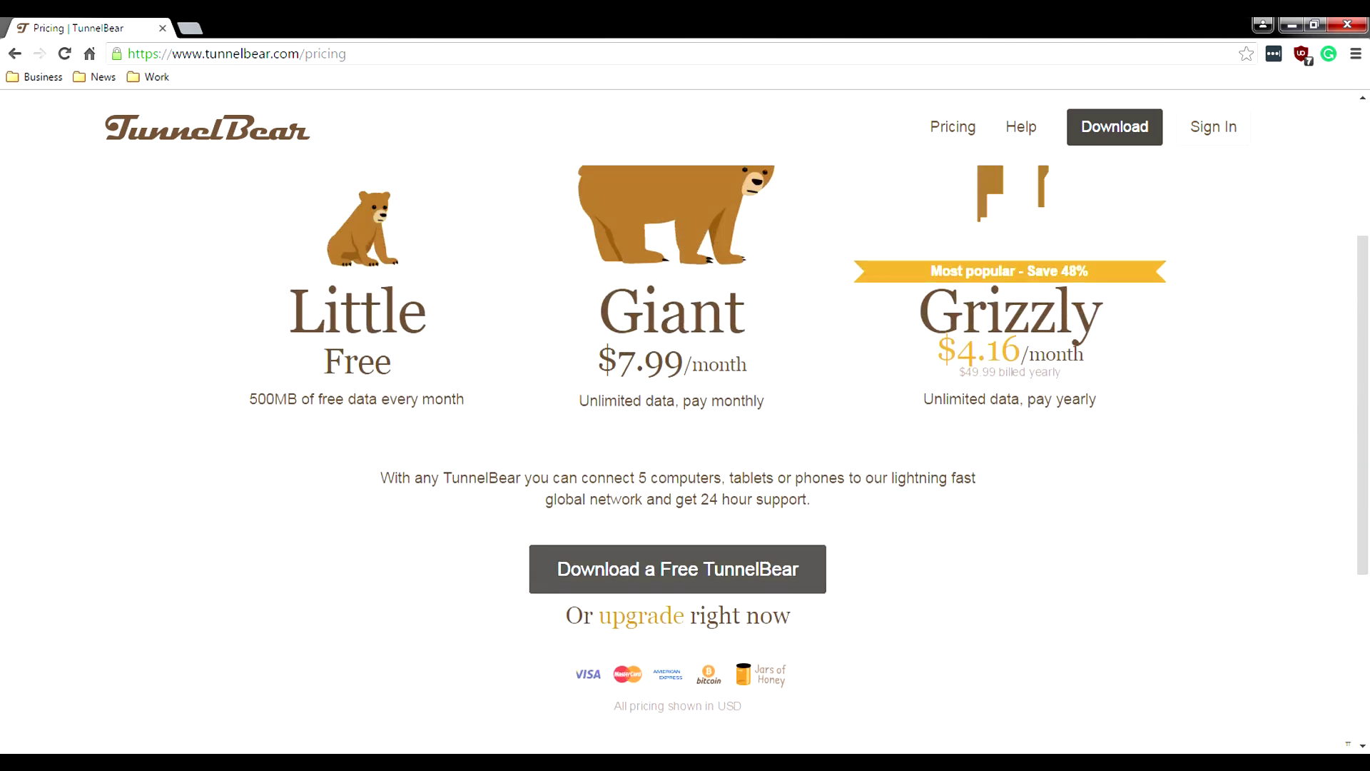
pyautogui.scroll(3, 678, 569)
pyautogui.scroll(-3, 678, 569)
# Step: Download the free TunnelBear-Install.exe, then go back to the pricing page
pyautogui.click(678, 569)
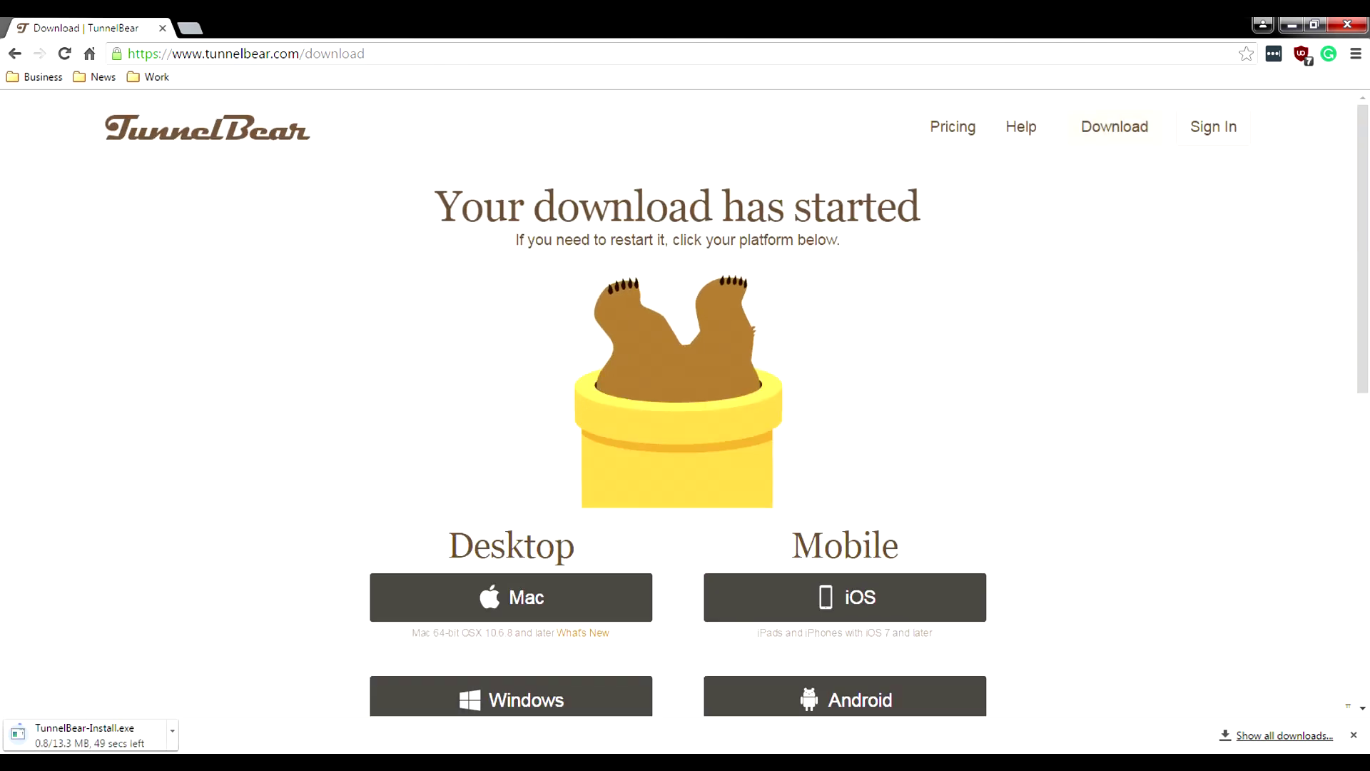
pyautogui.scroll(-1, 678, 428)
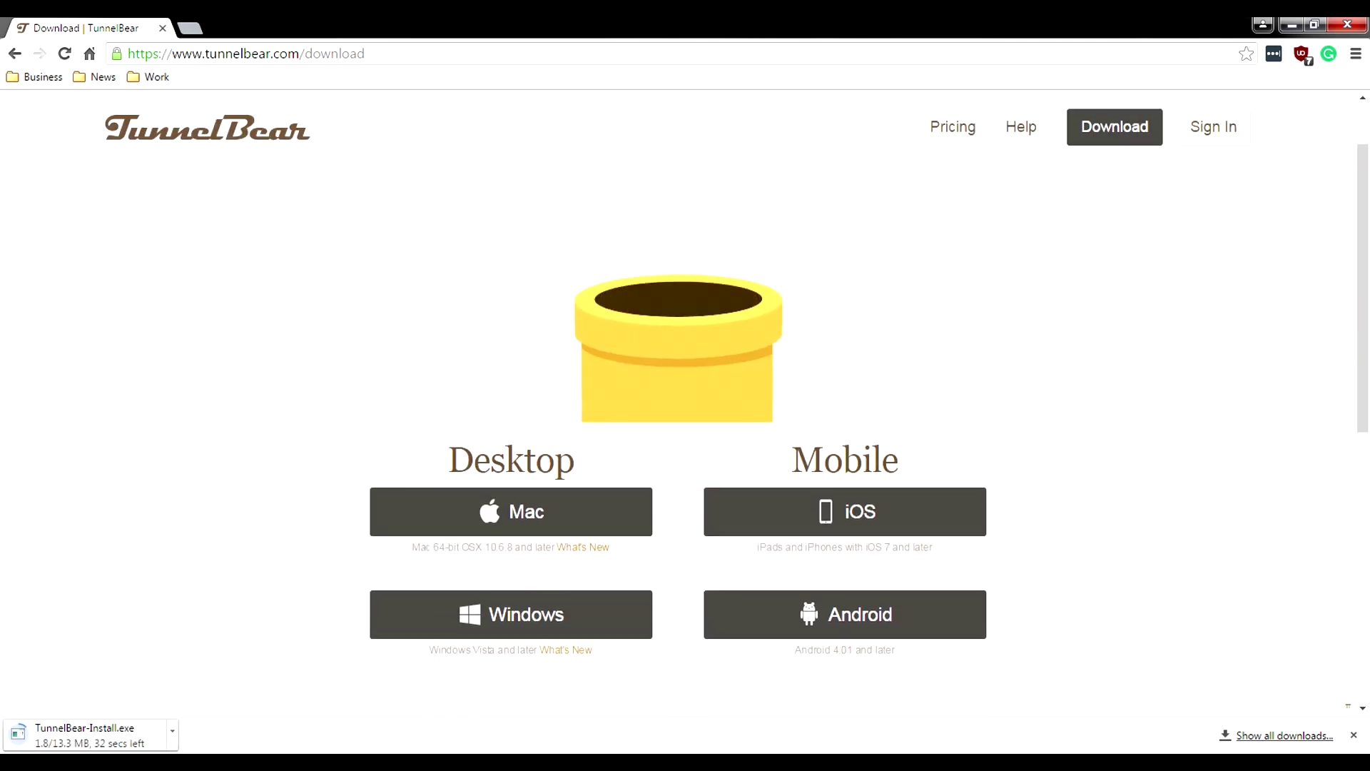
pyautogui.scroll(-4, 678, 428)
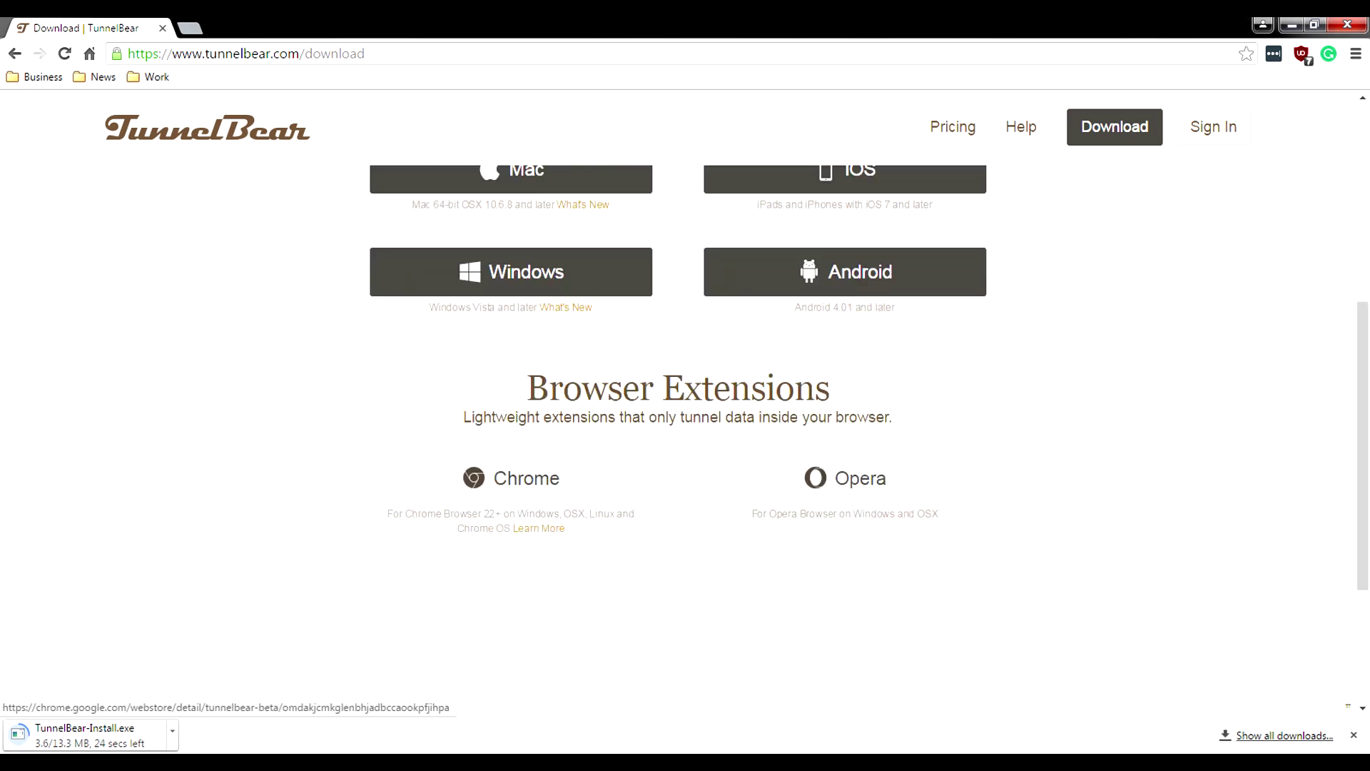
pyautogui.scroll(-1, 678, 428)
pyautogui.scroll(-1, 678, 428)
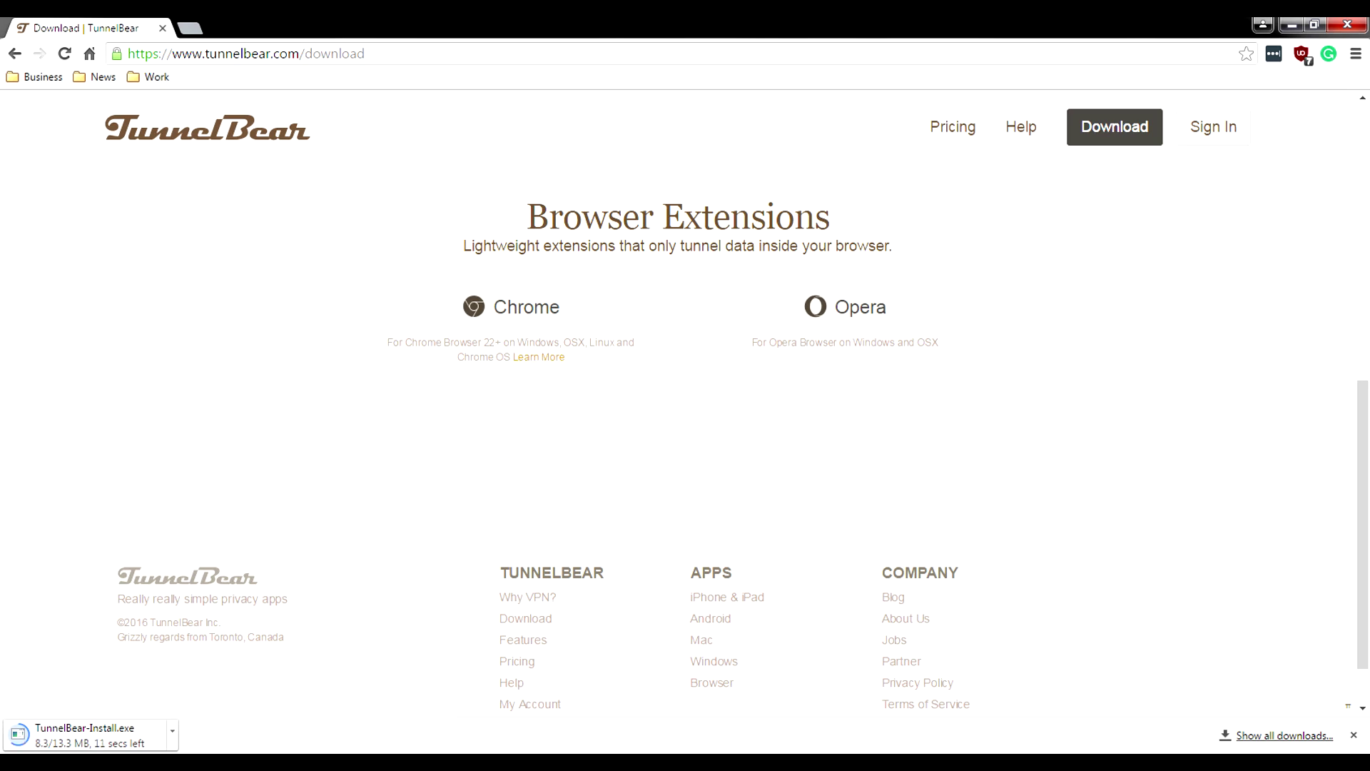
pyautogui.hotkey('alt', 'Left')
# Step: Select and clear a paragraph on the pricing page while scrolling through it
pyautogui.scroll(-1, 678, 428)
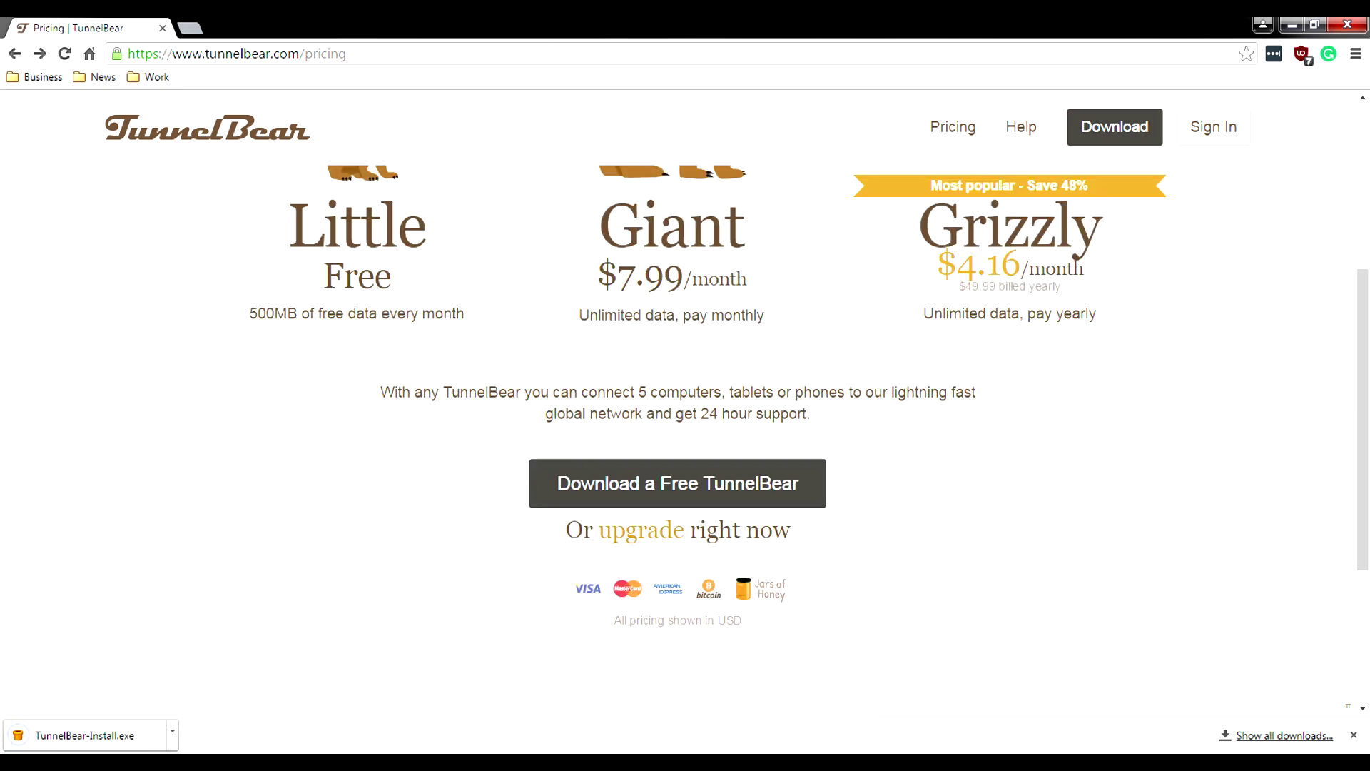
pyautogui.moveTo(380, 392); pyautogui.dragTo(813, 413)
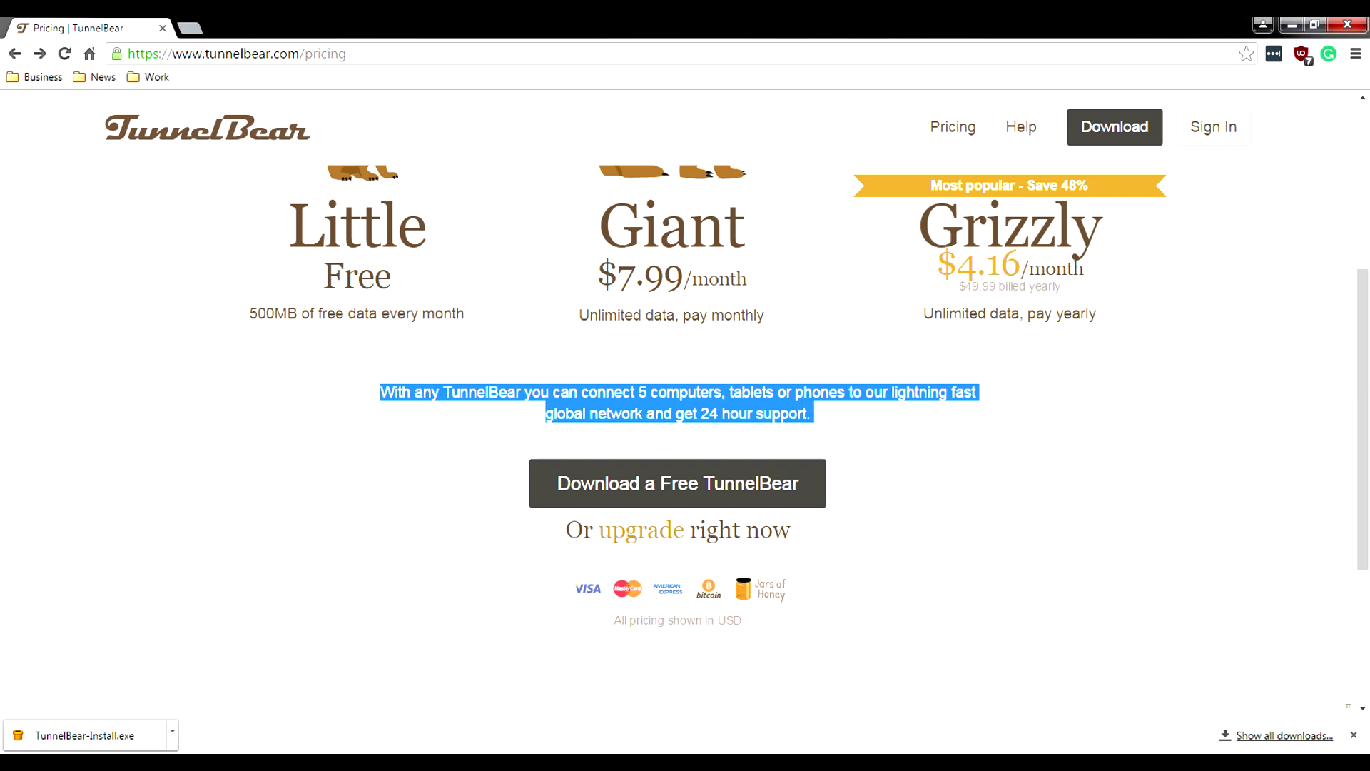
pyautogui.click(814, 413)
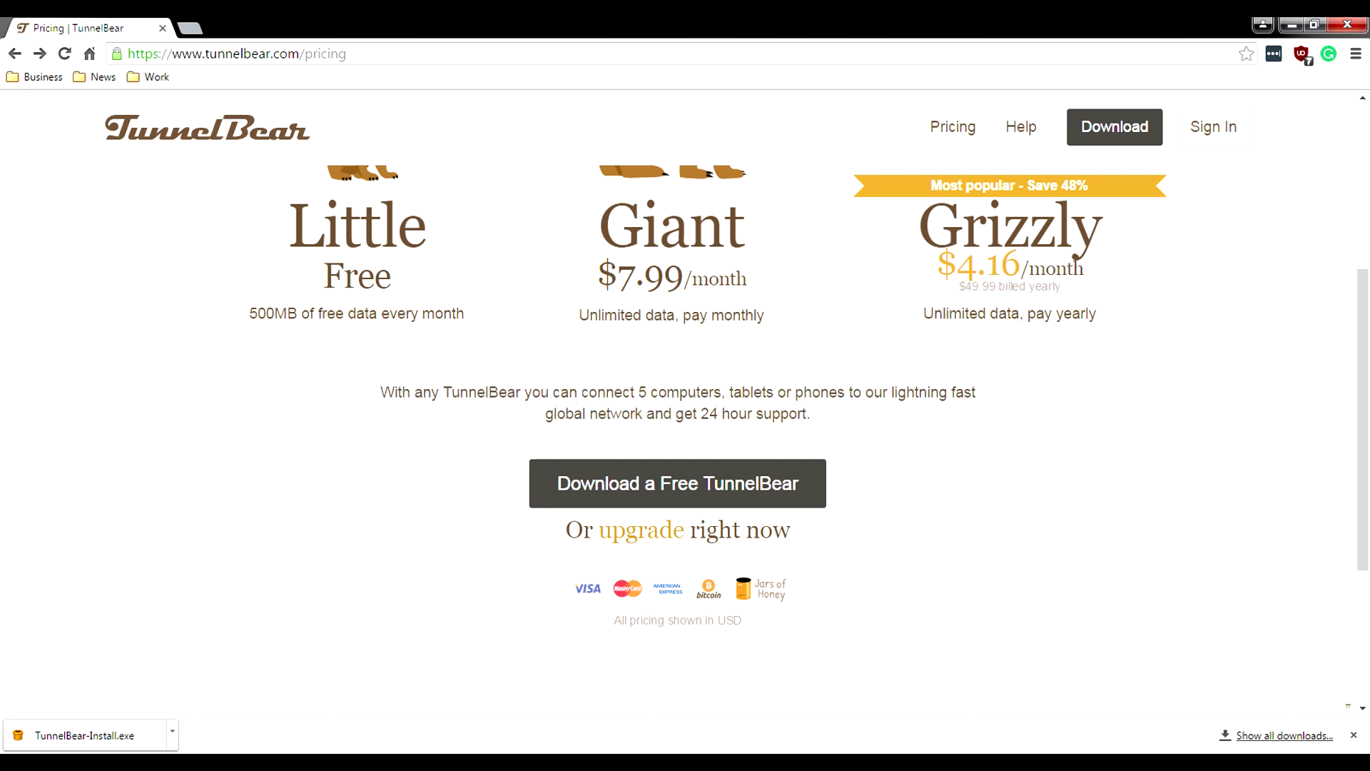
pyautogui.scroll(-1, 678, 428)
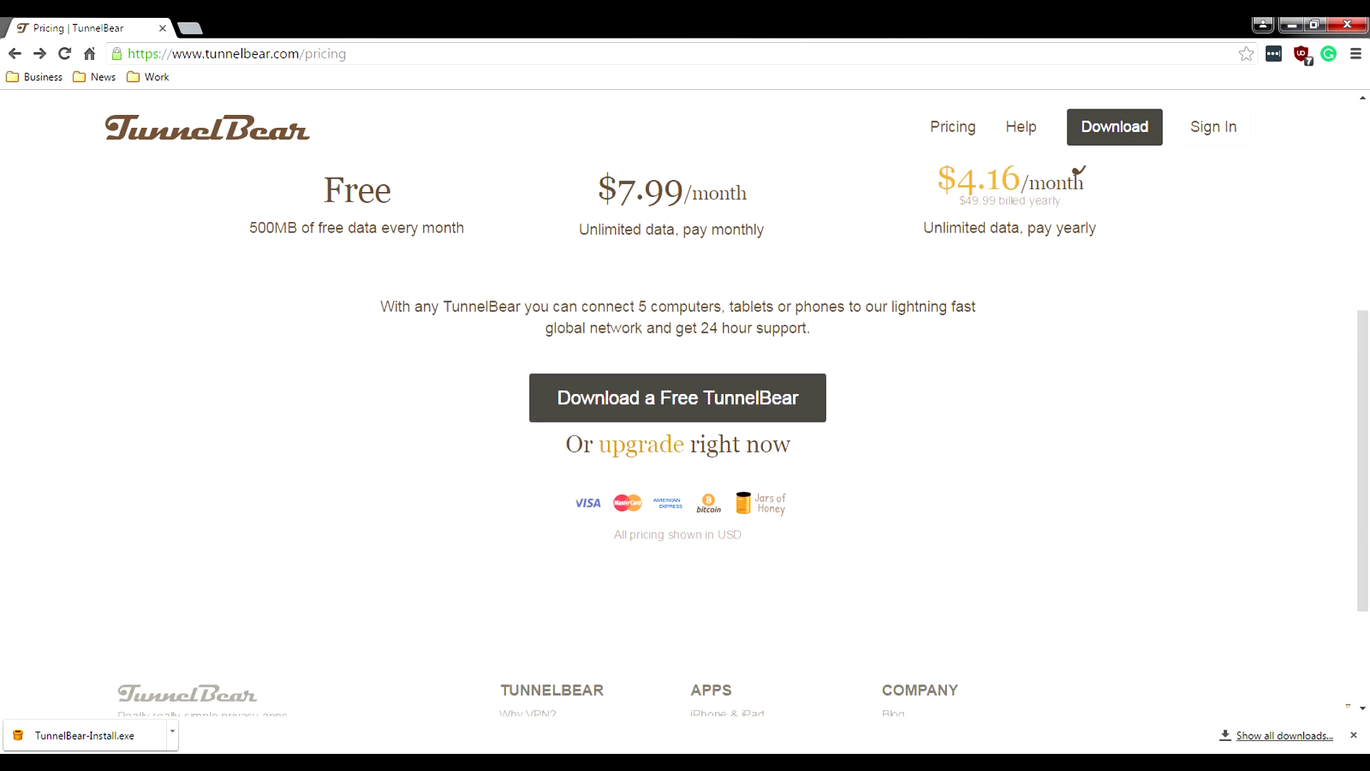
pyautogui.scroll(-1, 677, 428)
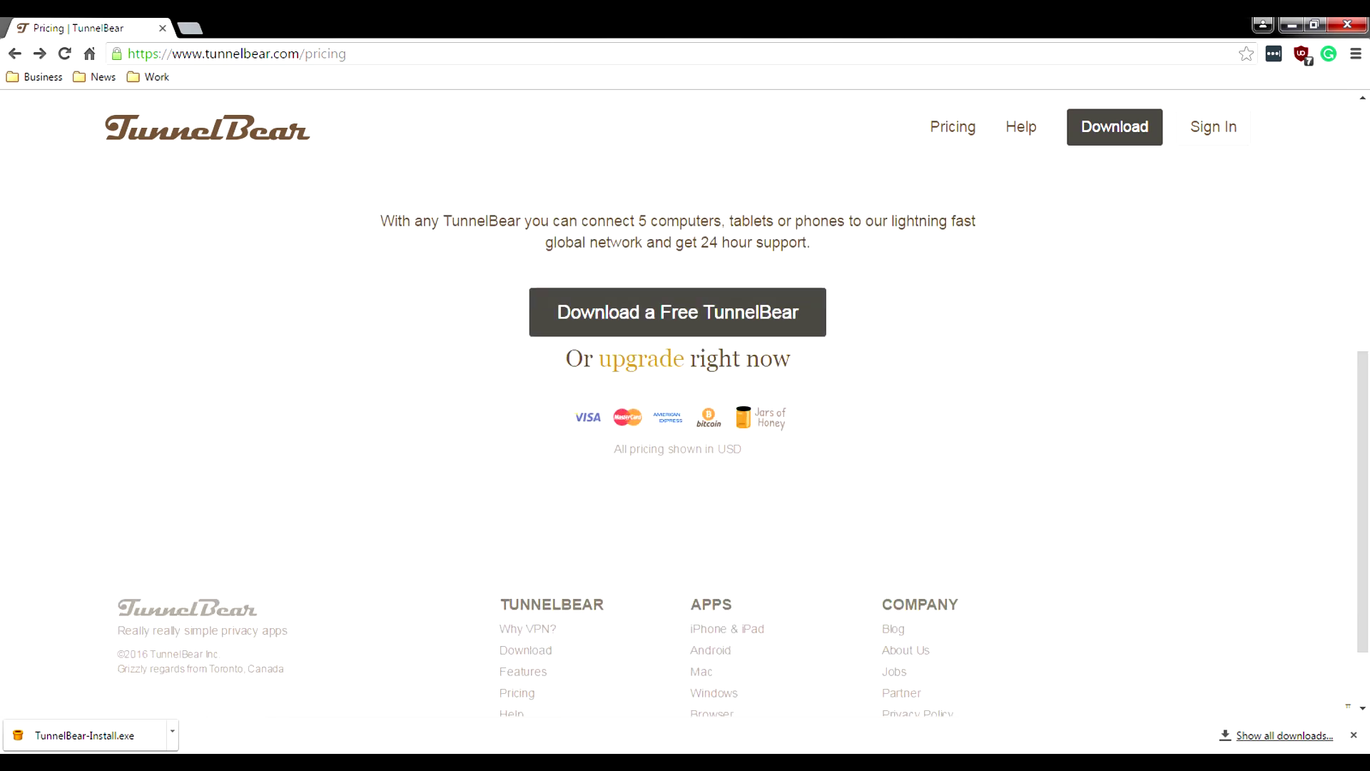
pyautogui.scroll(3, 678, 428)
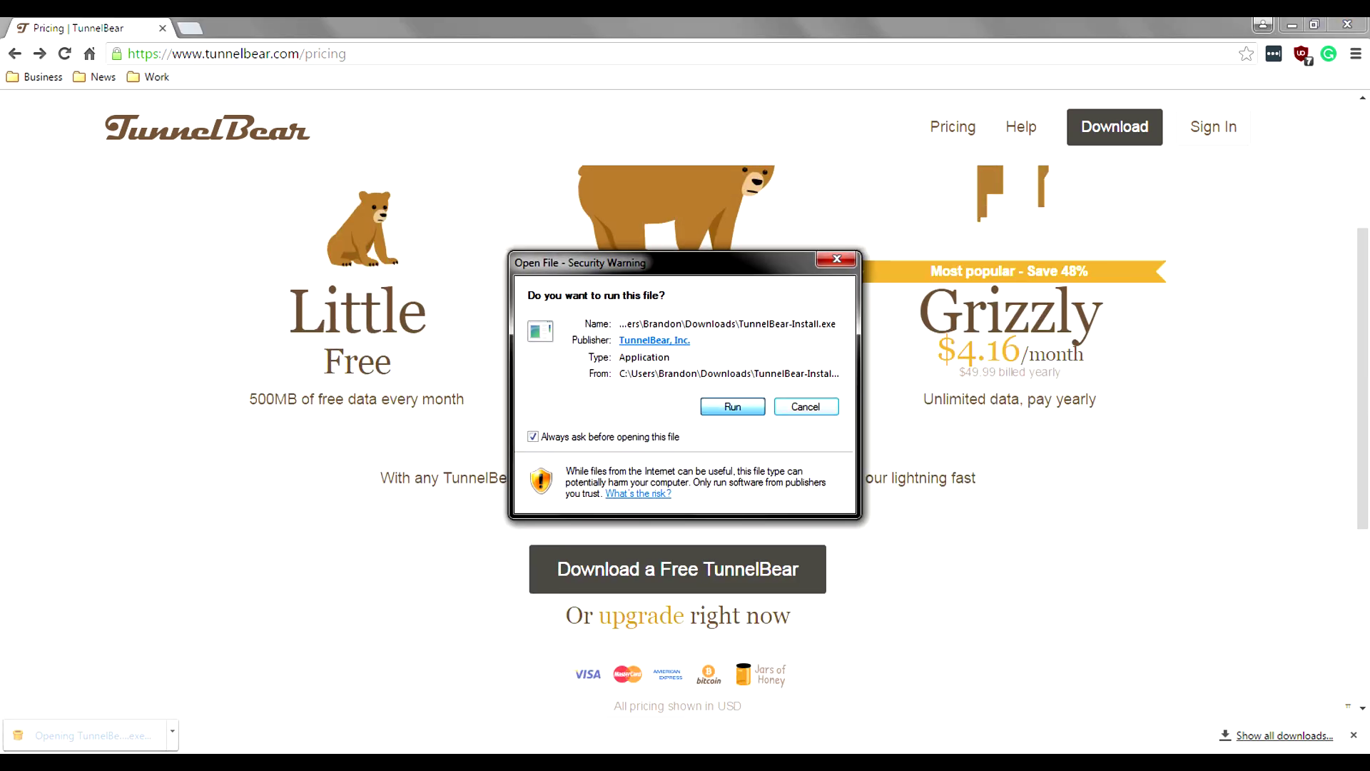
# Step: Run the installer, accept the terms and install TunnelBear 2.3.25.0 into C:\Program Files (x86)\TunnelBear
pyautogui.press('Return')
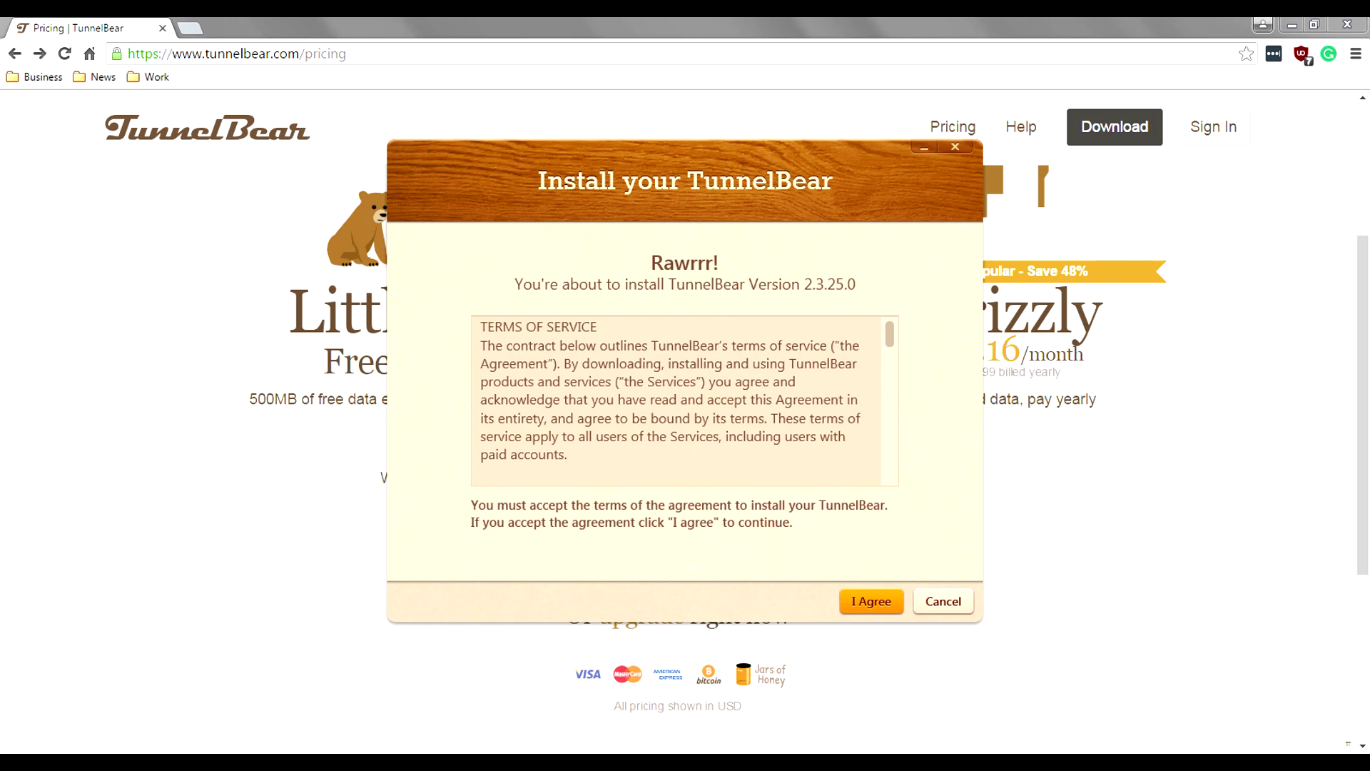
pyautogui.press('Return')
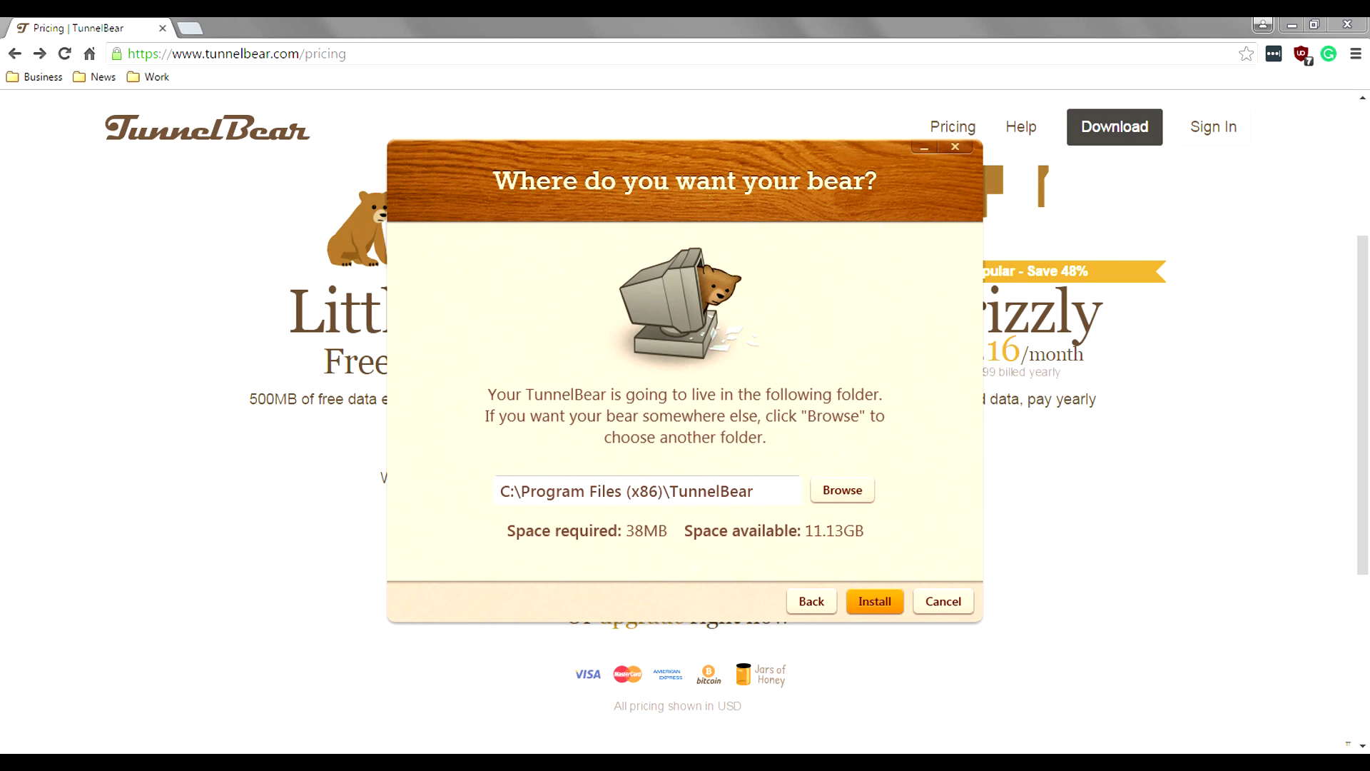
pyautogui.press('Return')
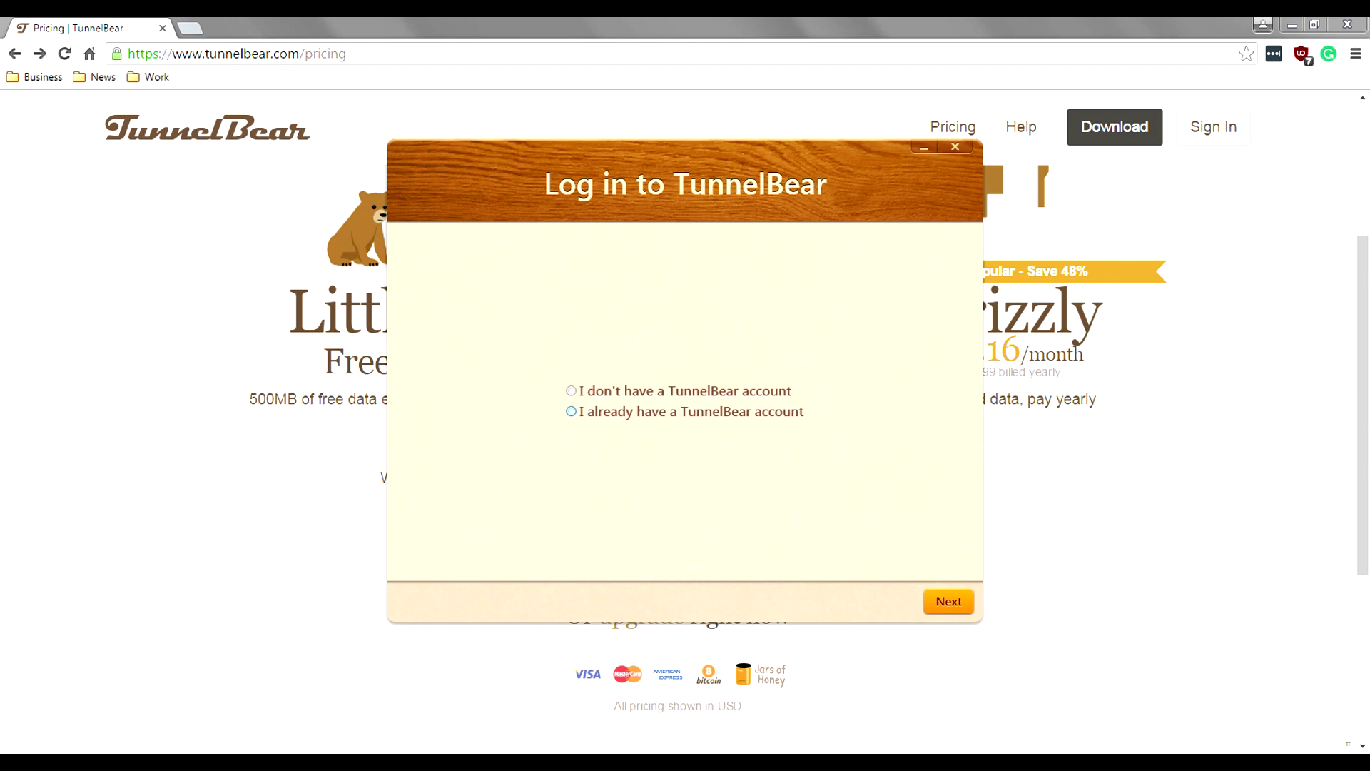
# Step: Choose to create a new account and submit the first name, e-mail, verified e-mail and password
pyautogui.click(571, 390)
pyautogui.press('Return')
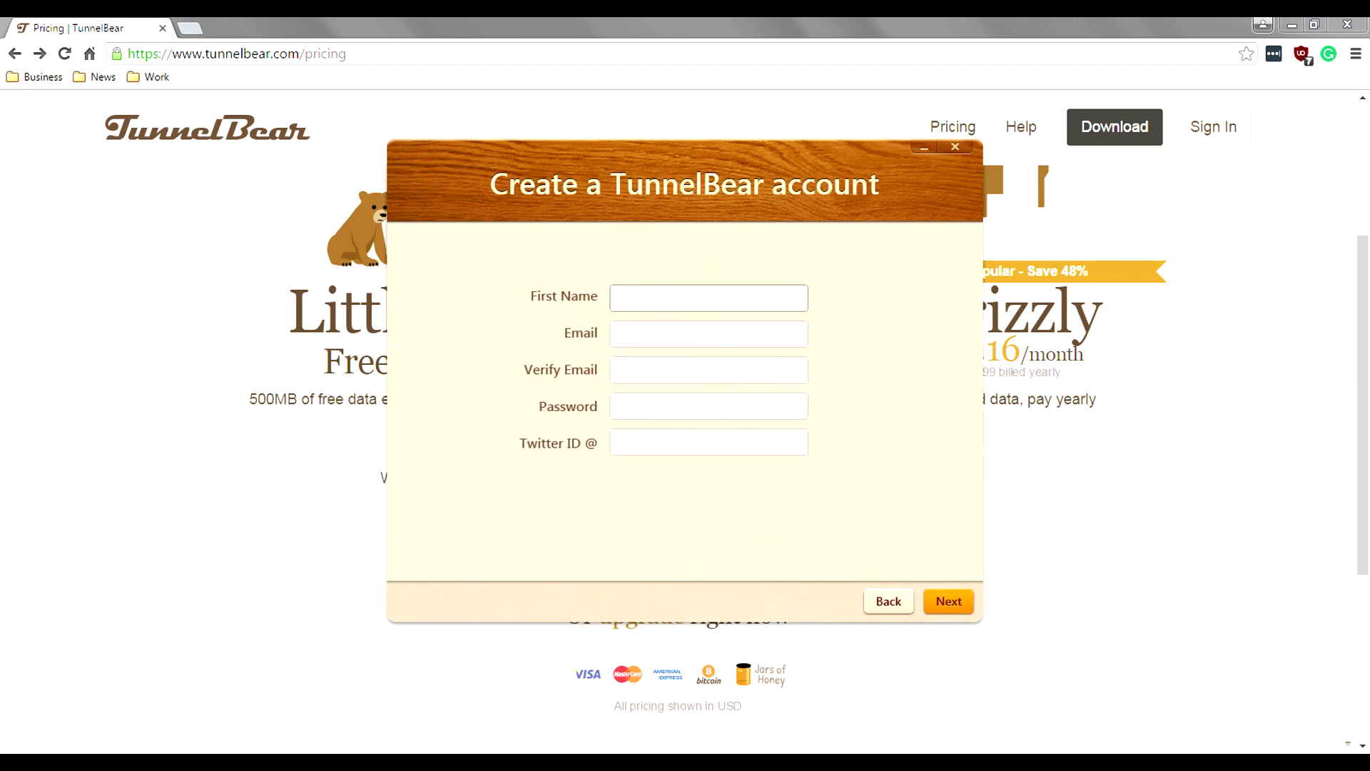
pyautogui.write('Brandon')
pyautogui.press('Tab')
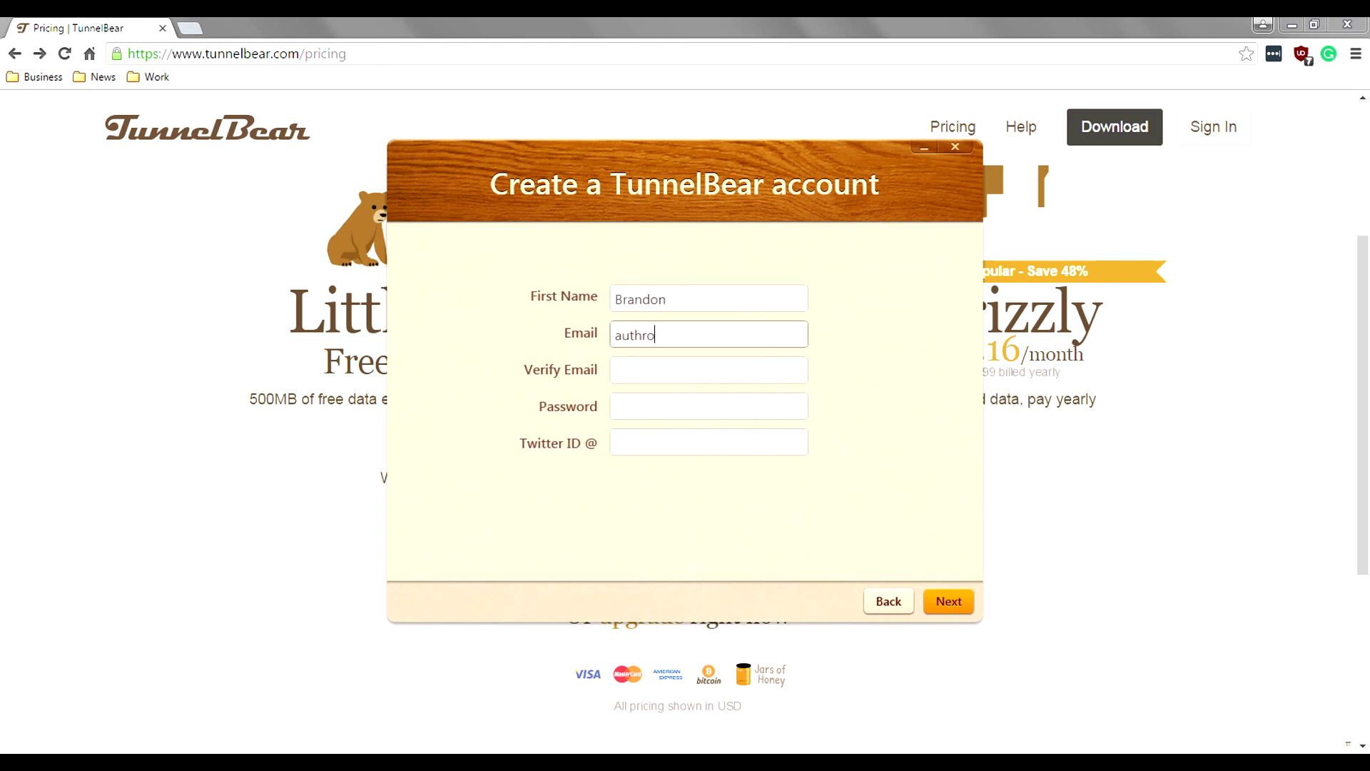
pyautogui.press('Tab')
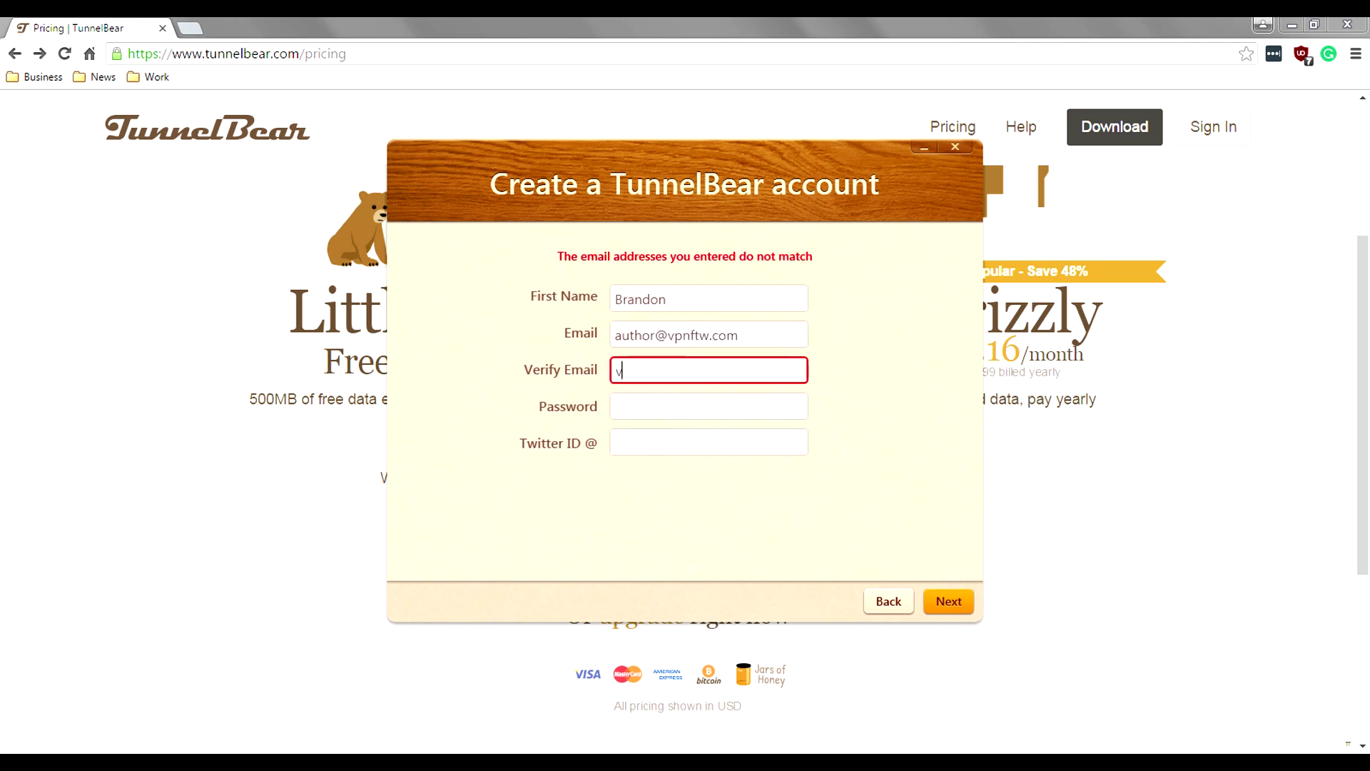
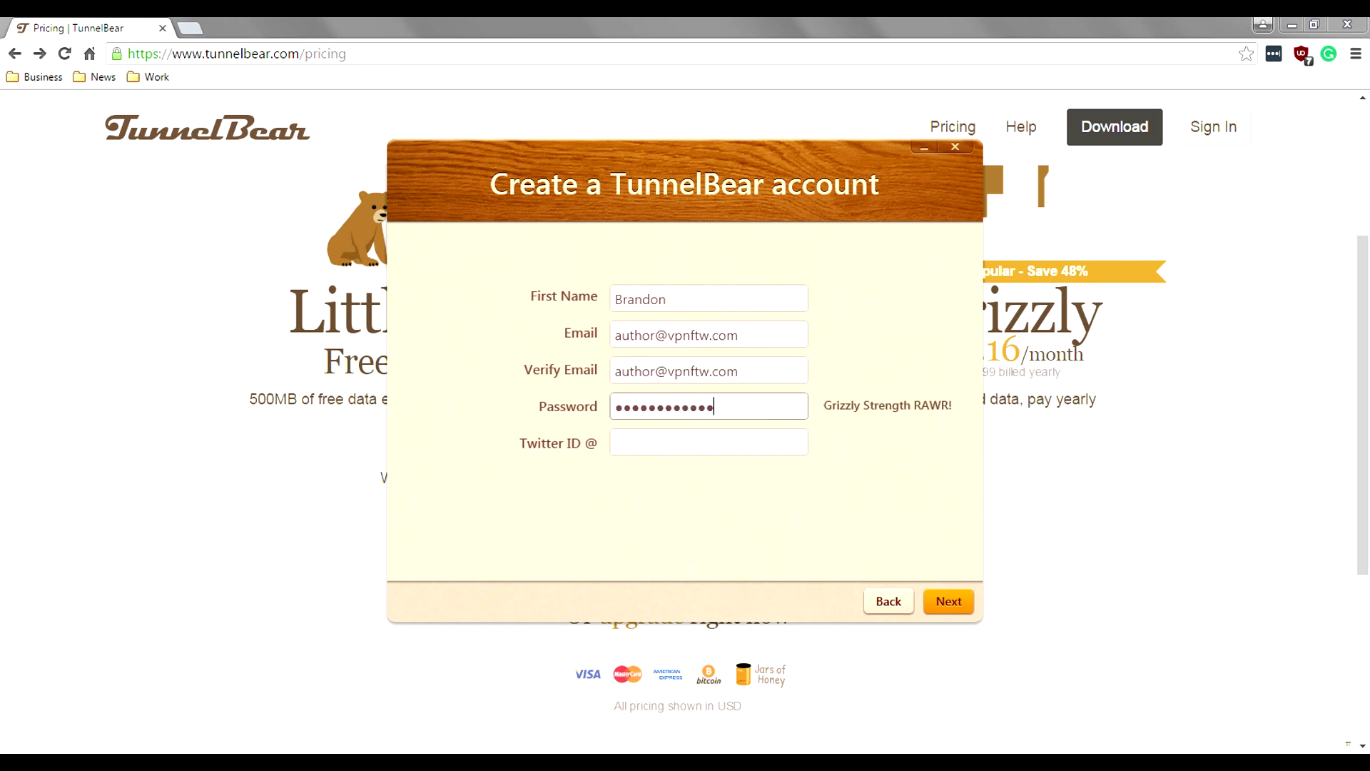
pyautogui.press('Tab')
pyautogui.press('Return')
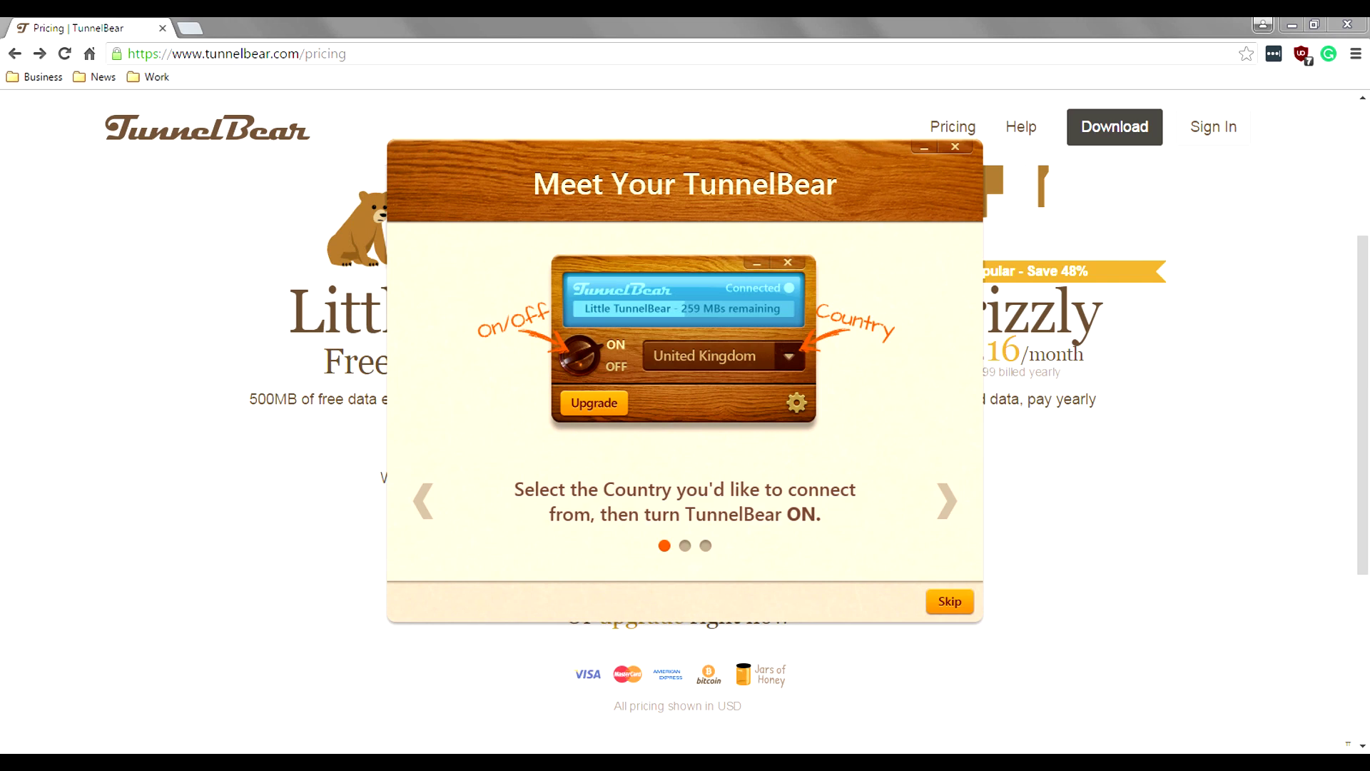
# Step: Advance through the three Meet Your TunnelBear slides and past the Follow TunnelBear page
pyautogui.click(947, 501)
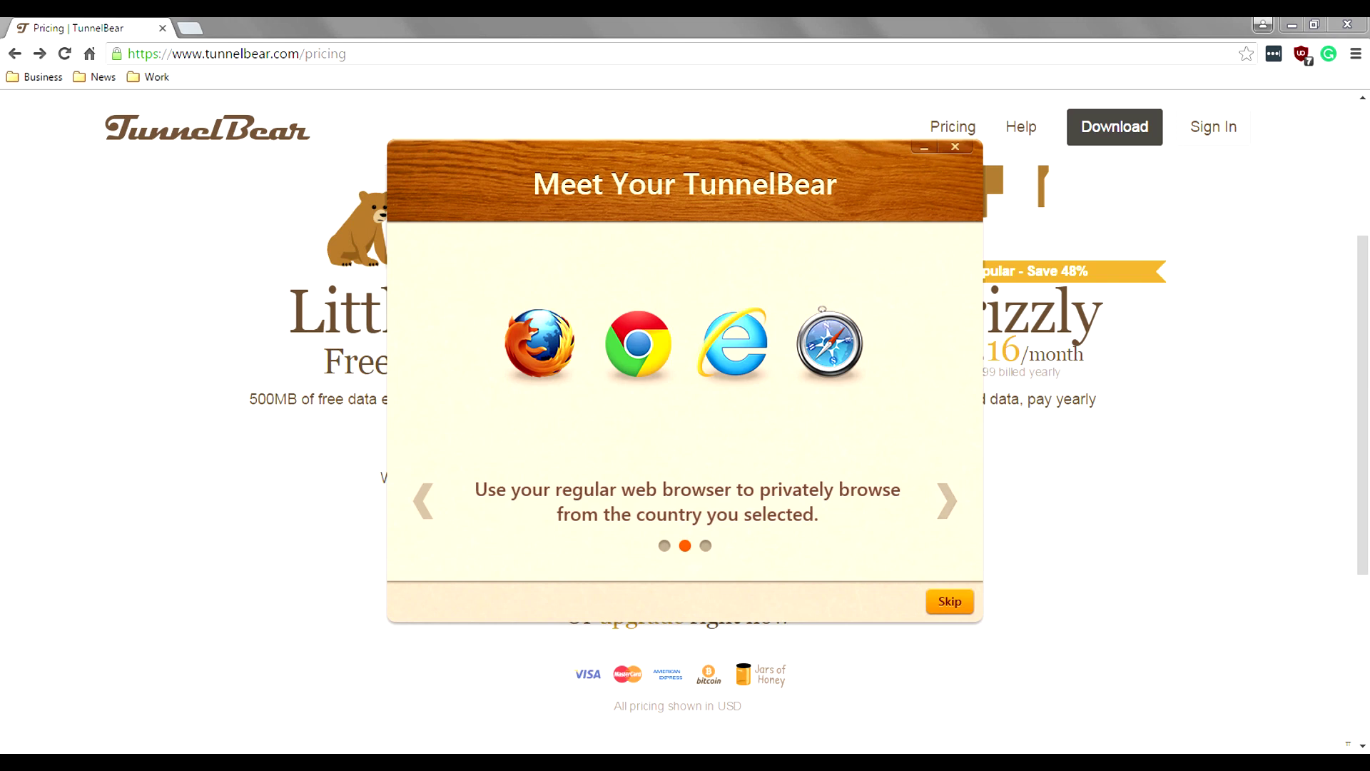
pyautogui.click(946, 502)
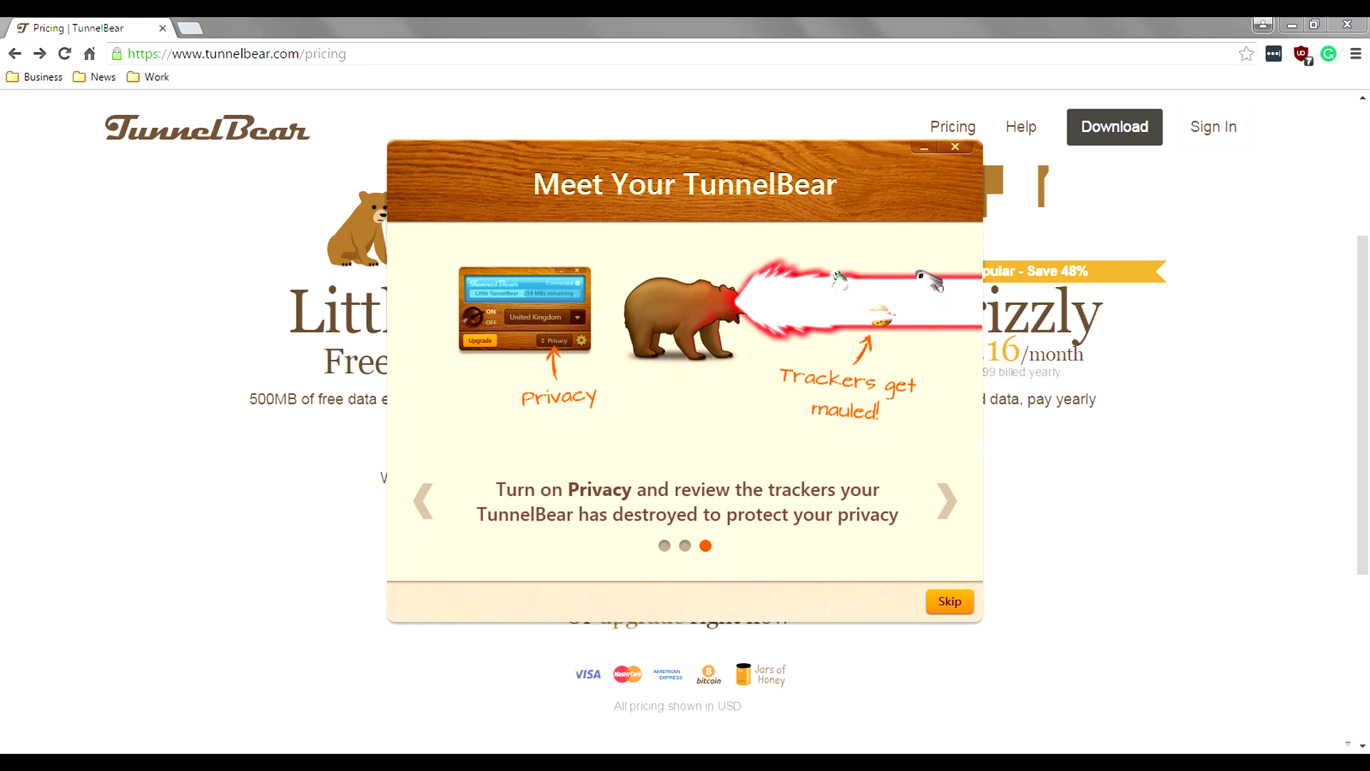
pyautogui.click(947, 500)
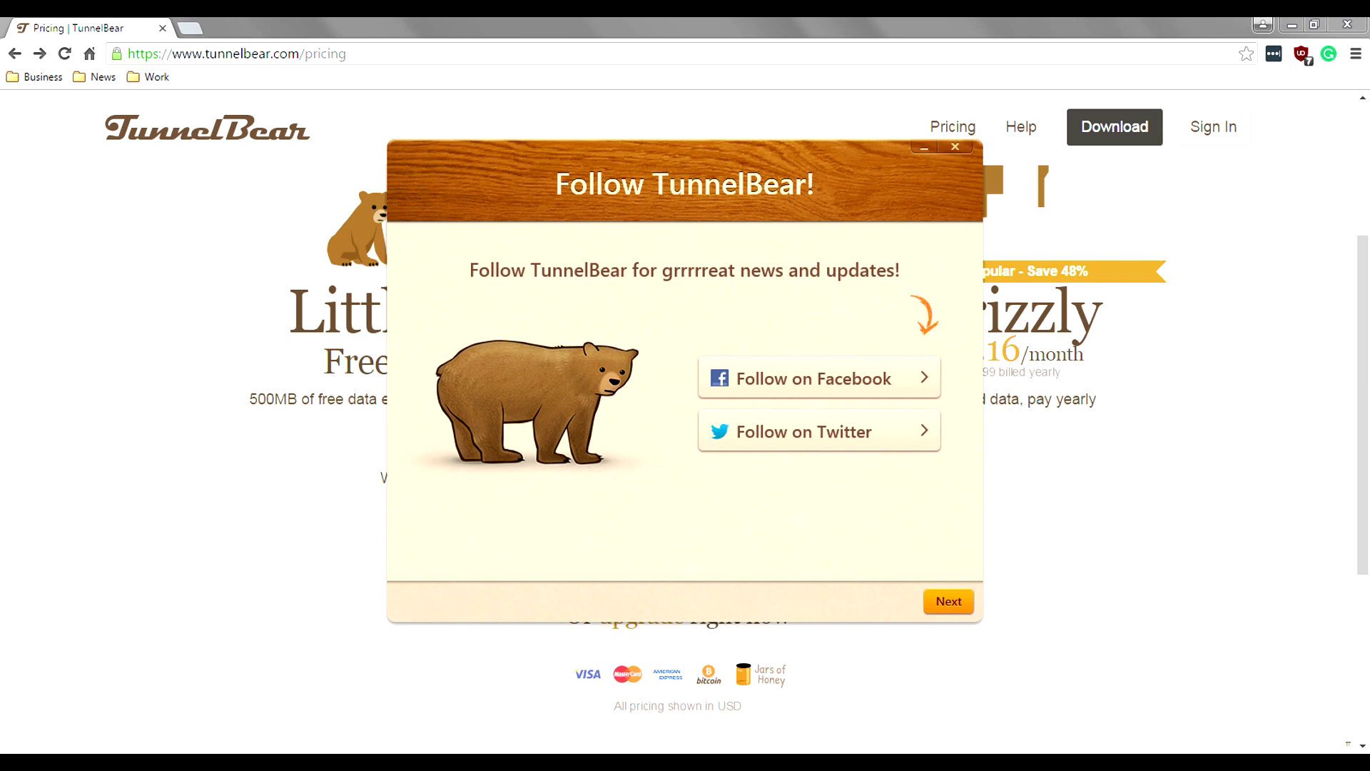
pyautogui.click(948, 601)
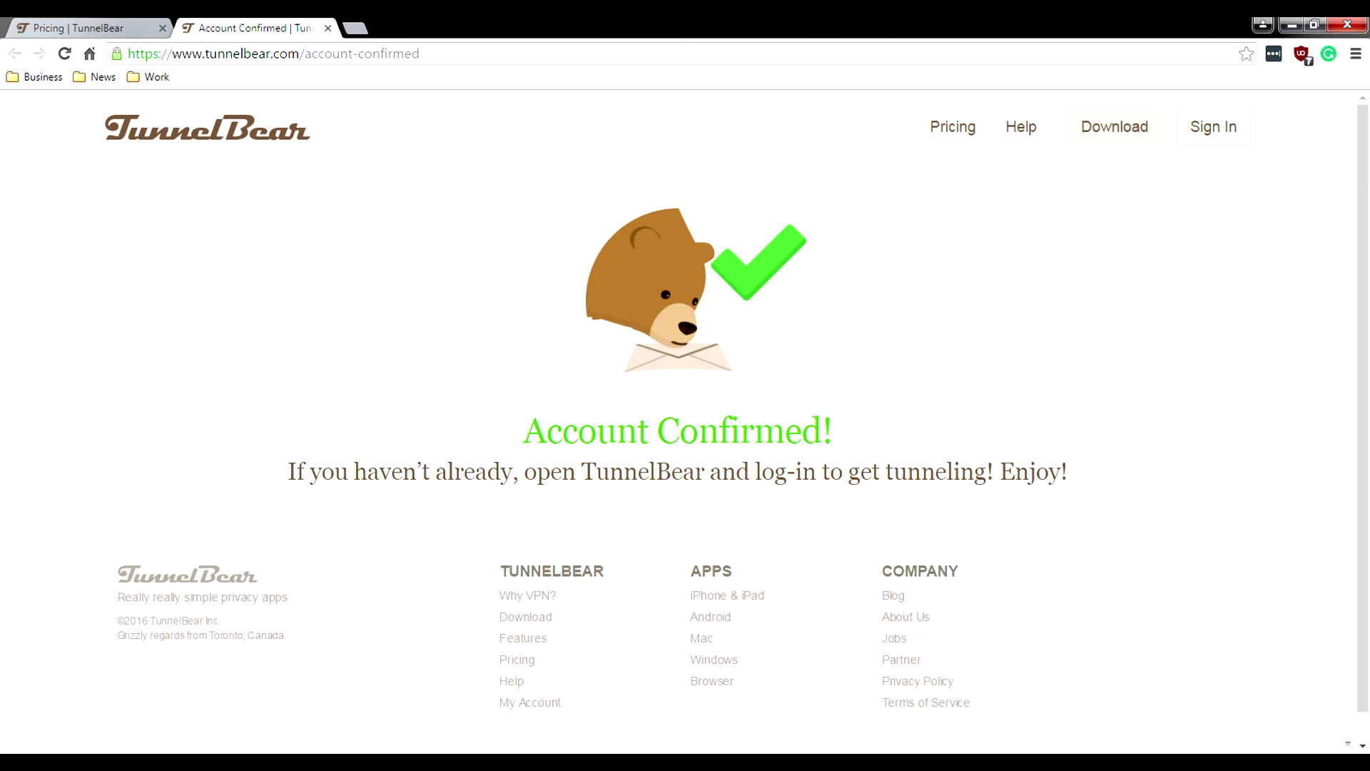
# Step: Return to the TunnelBear app, skip the intro slides and choose Get Tunneling
pyautogui.hotkey('alt', 'Tab')
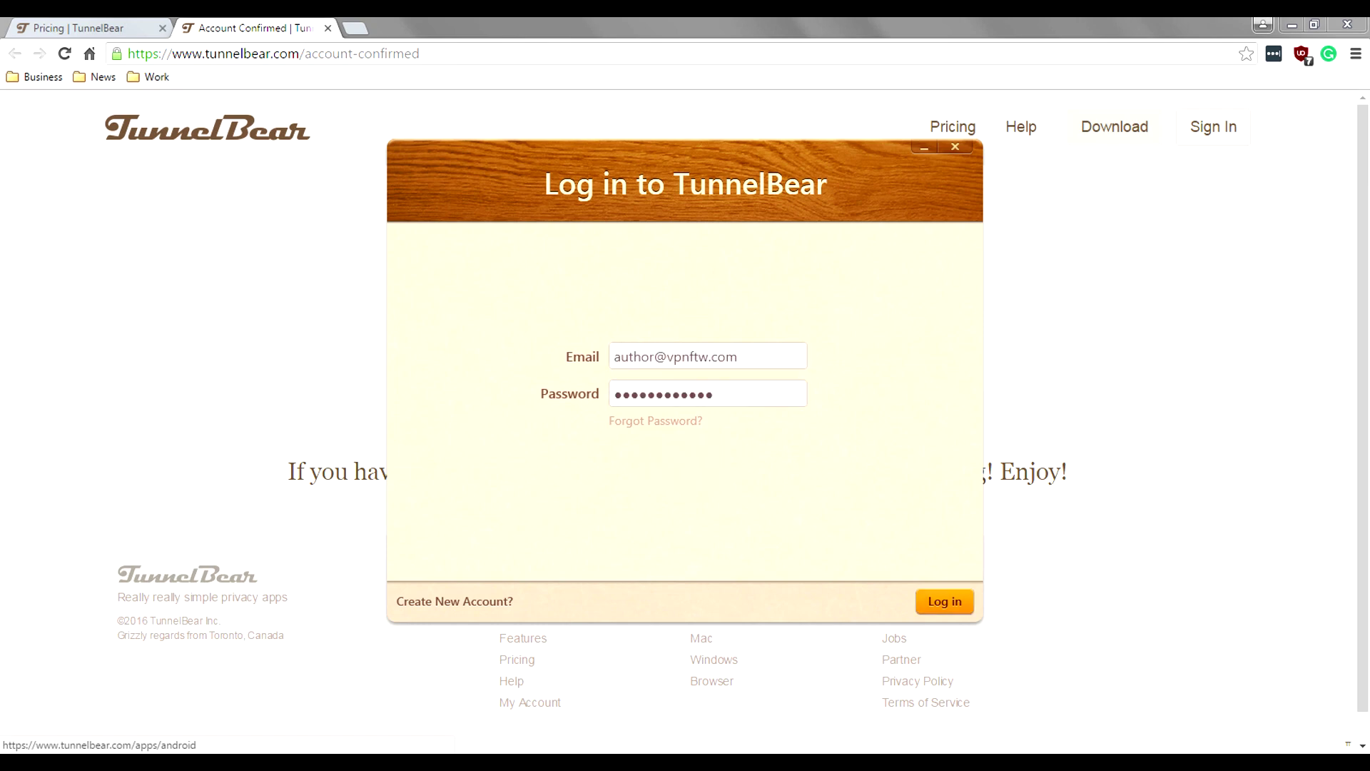
pyautogui.click(949, 600)
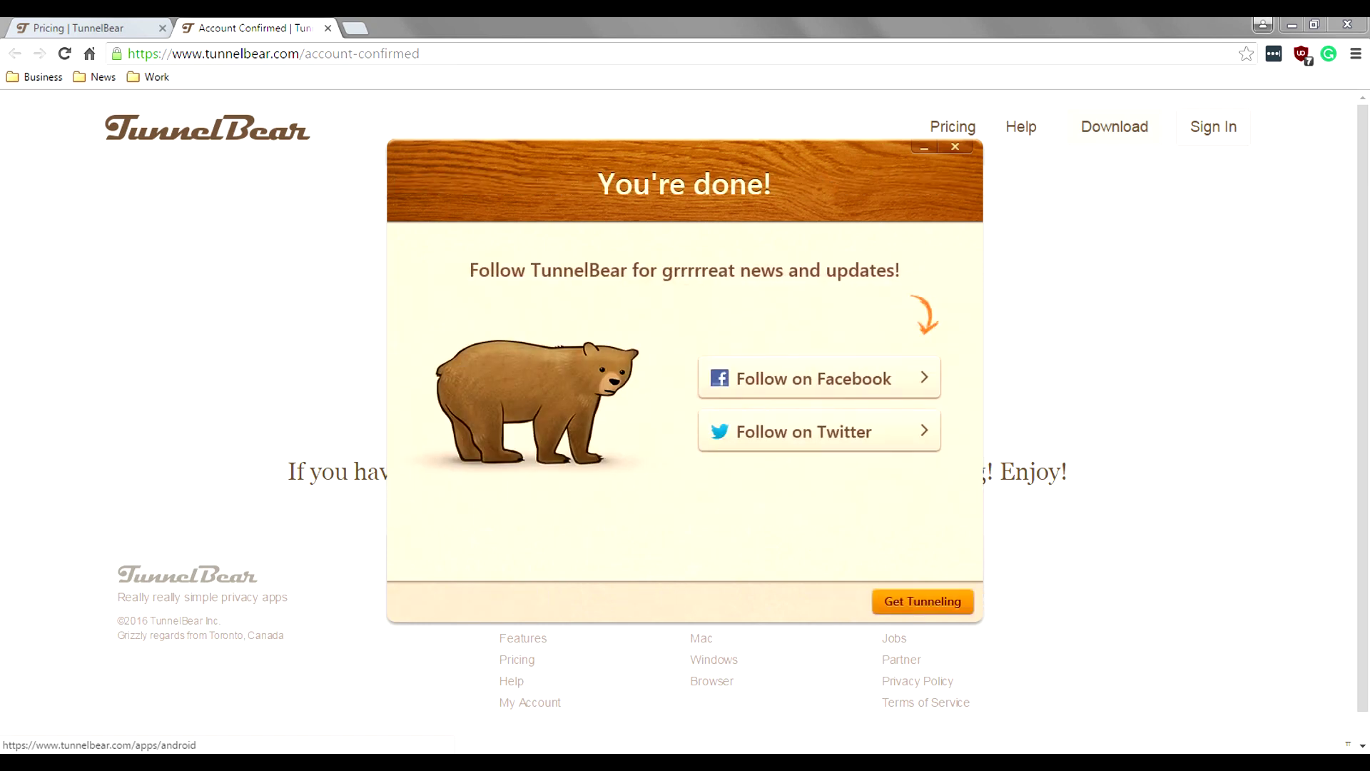
pyautogui.click(950, 601)
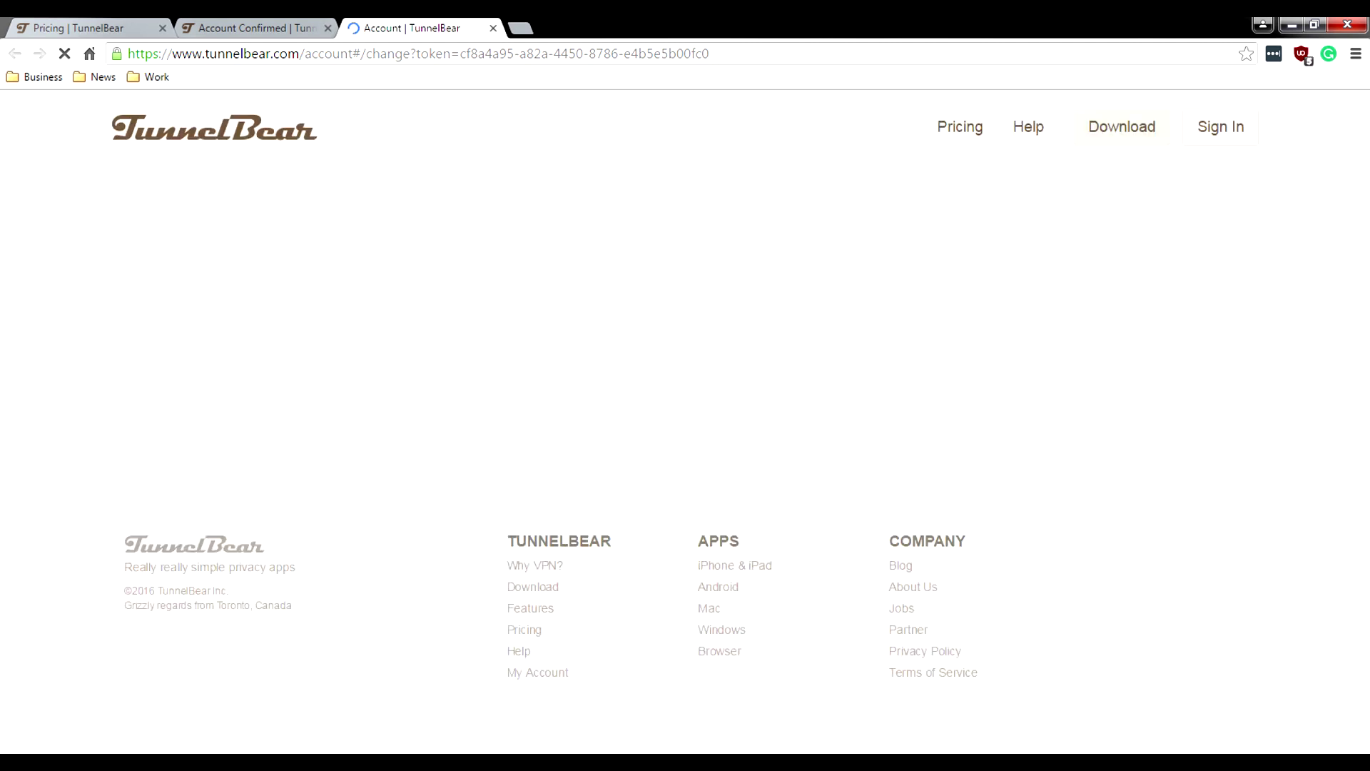
# Step: Upgrade to the monthly Giant TunnelBear plan, then return to the Account Confirmed tab
pyautogui.scroll(-3, 685, 428)
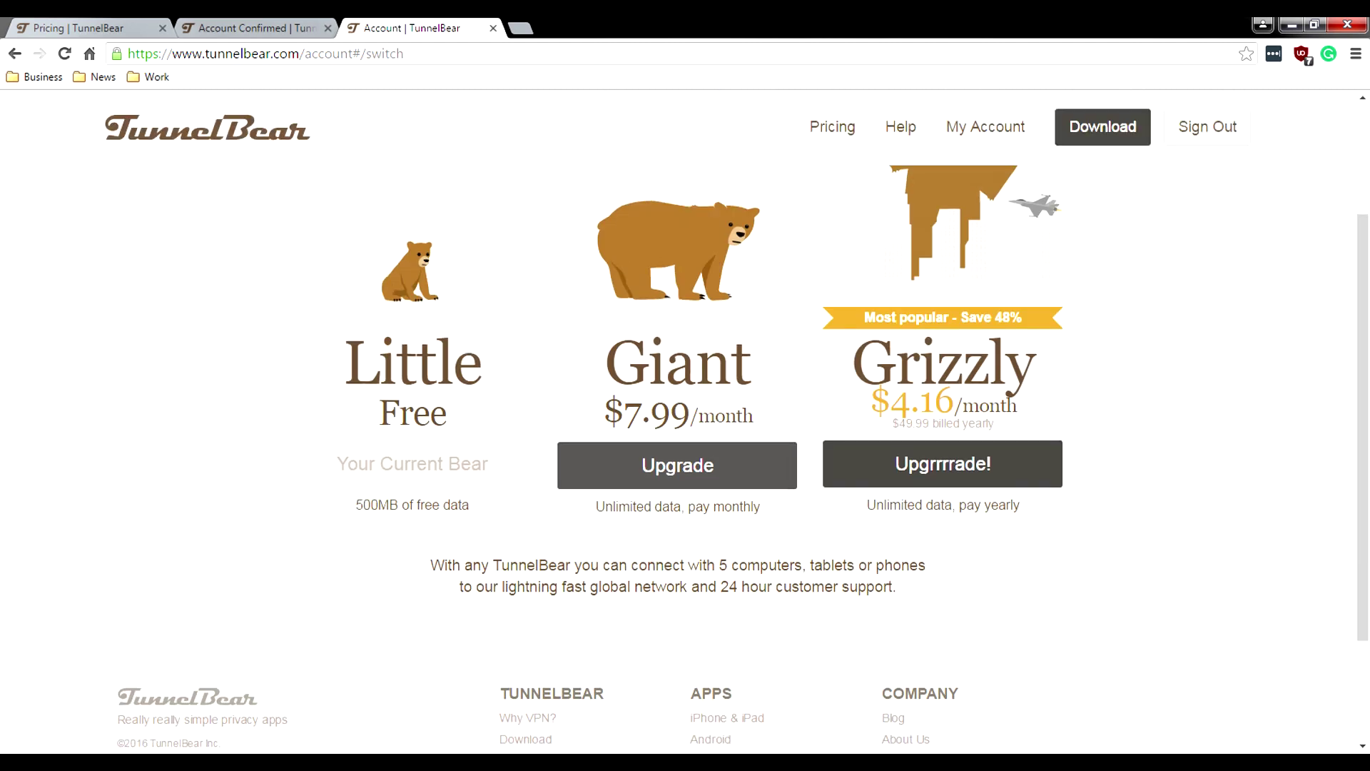
pyautogui.click(677, 465)
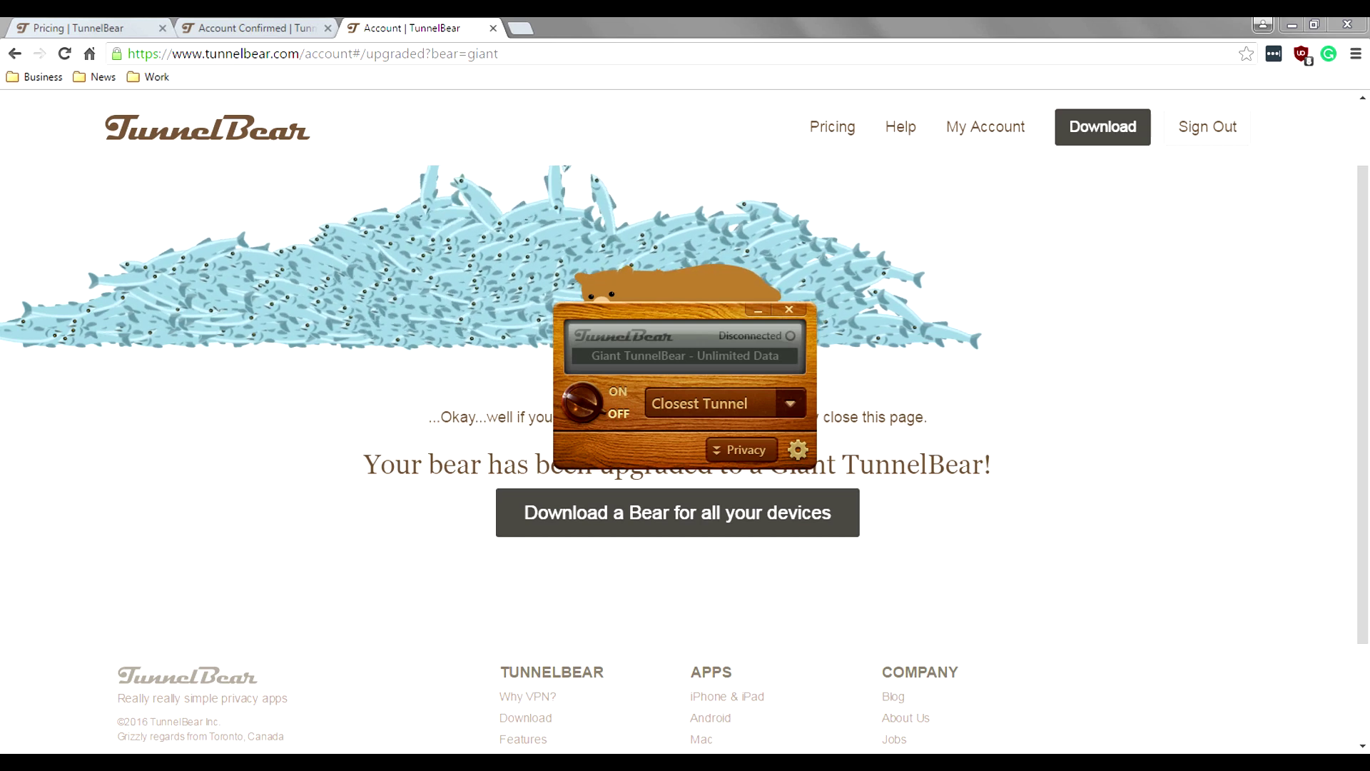
pyautogui.click(253, 27)
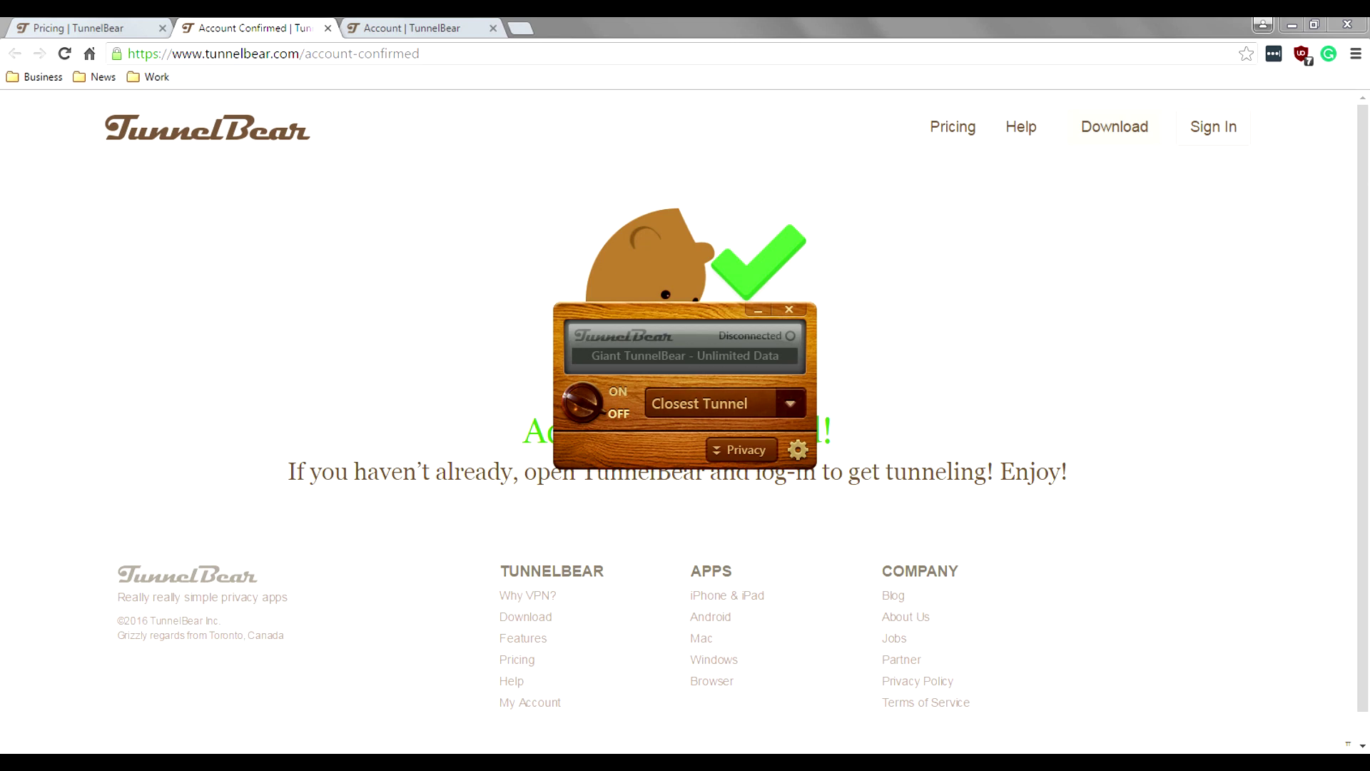
# Step: Keep Closest Tunnel selected and open TunnelBear's Options window from the gear menu's Settings
pyautogui.click(790, 403)
pyautogui.scroll(2, 721, 570)
pyautogui.click(790, 403)
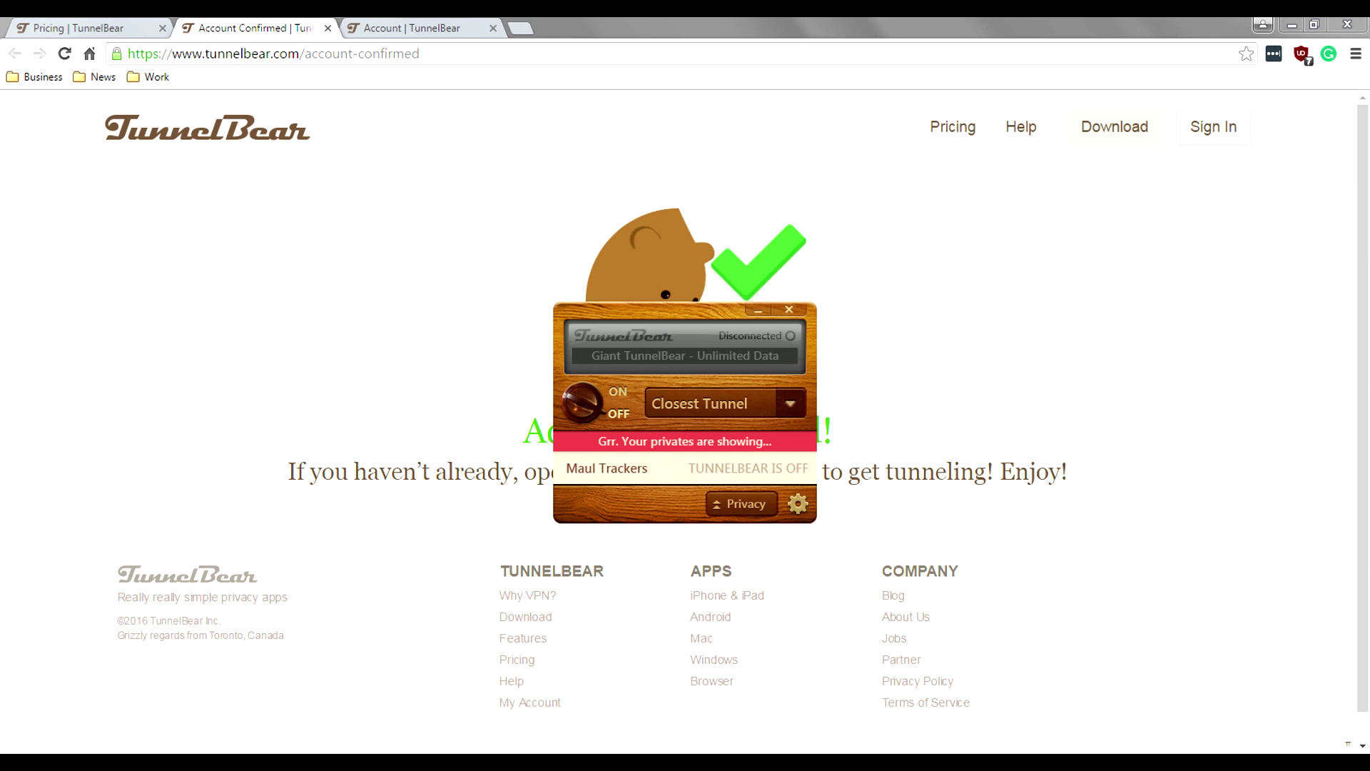
pyautogui.click(798, 504)
pyautogui.click(814, 528)
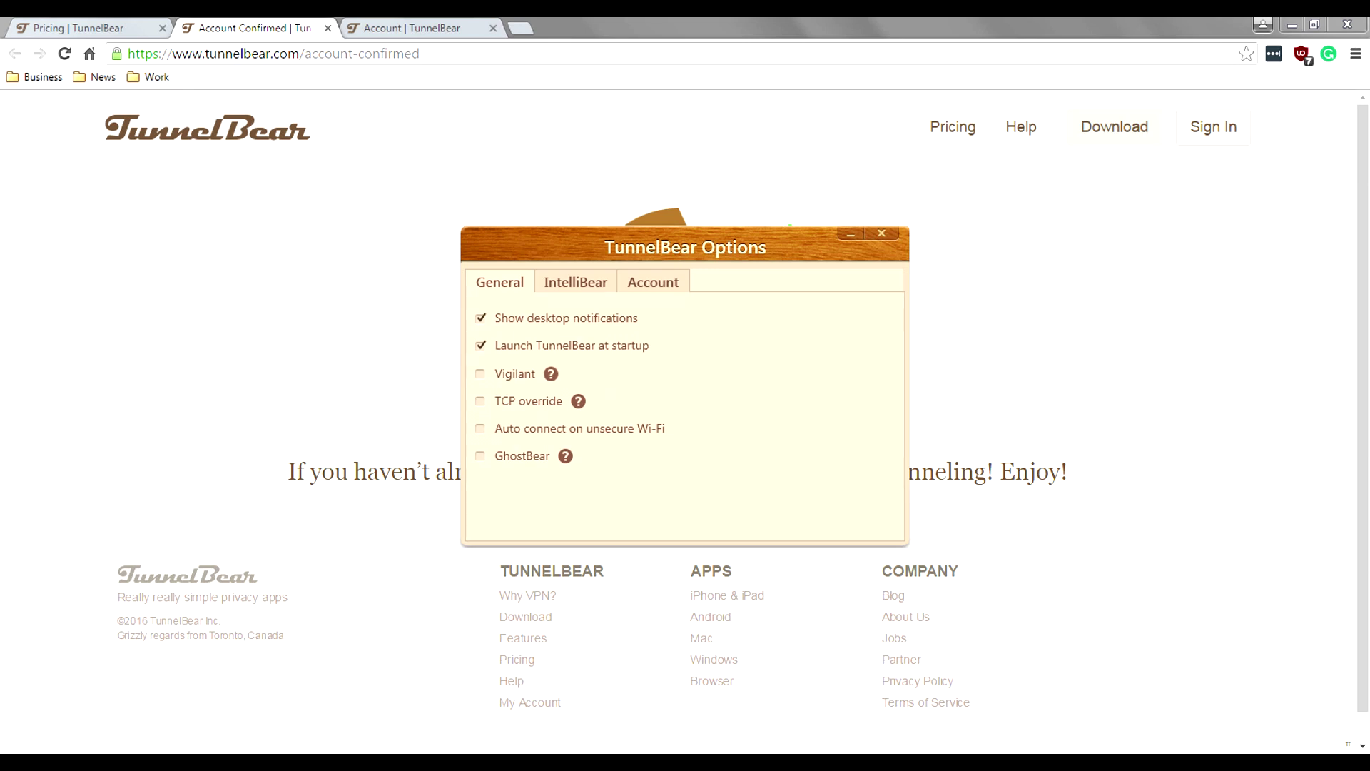
# Step: Open the Vigilant and GhostBear help pages, moving the Options window to the upper right
pyautogui.click(550, 373)
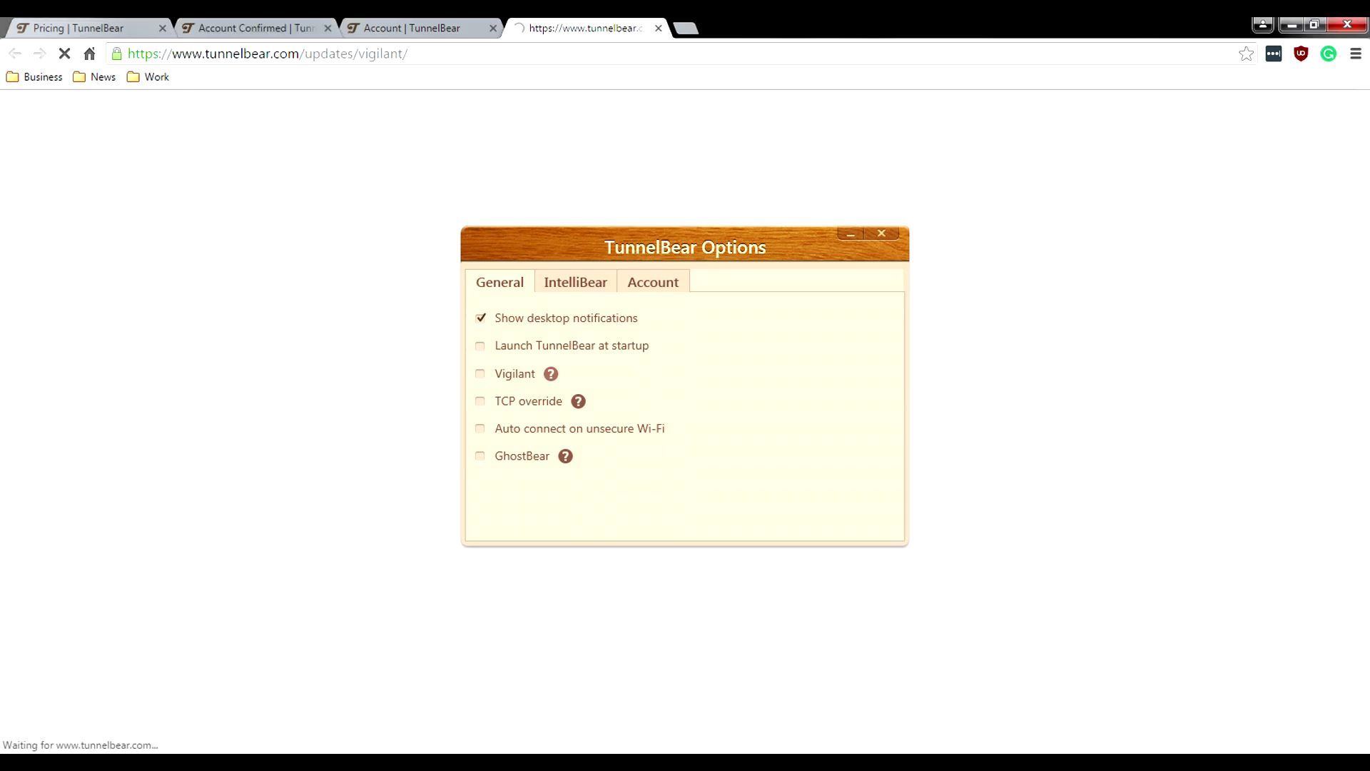
pyautogui.moveTo(685, 247); pyautogui.dragTo(930, 147)
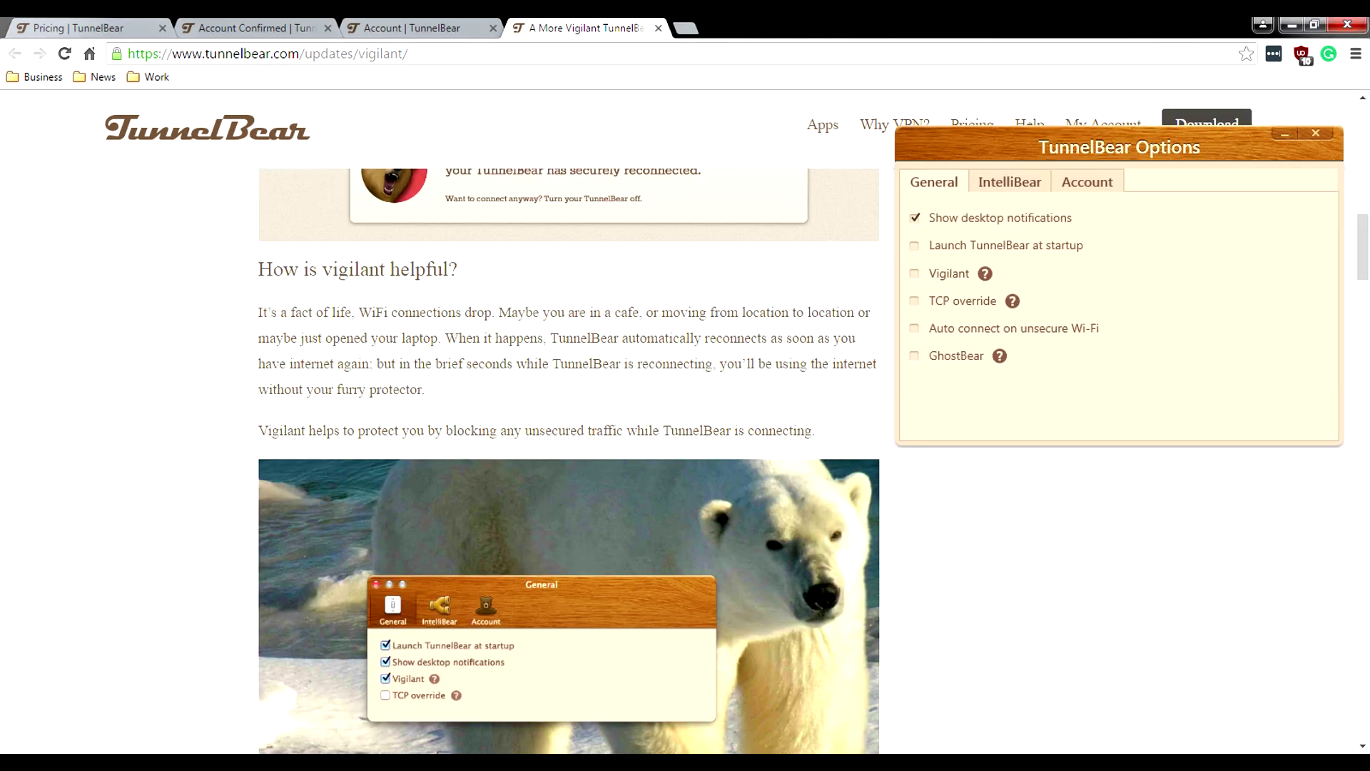
pyautogui.scroll(1, 568, 428)
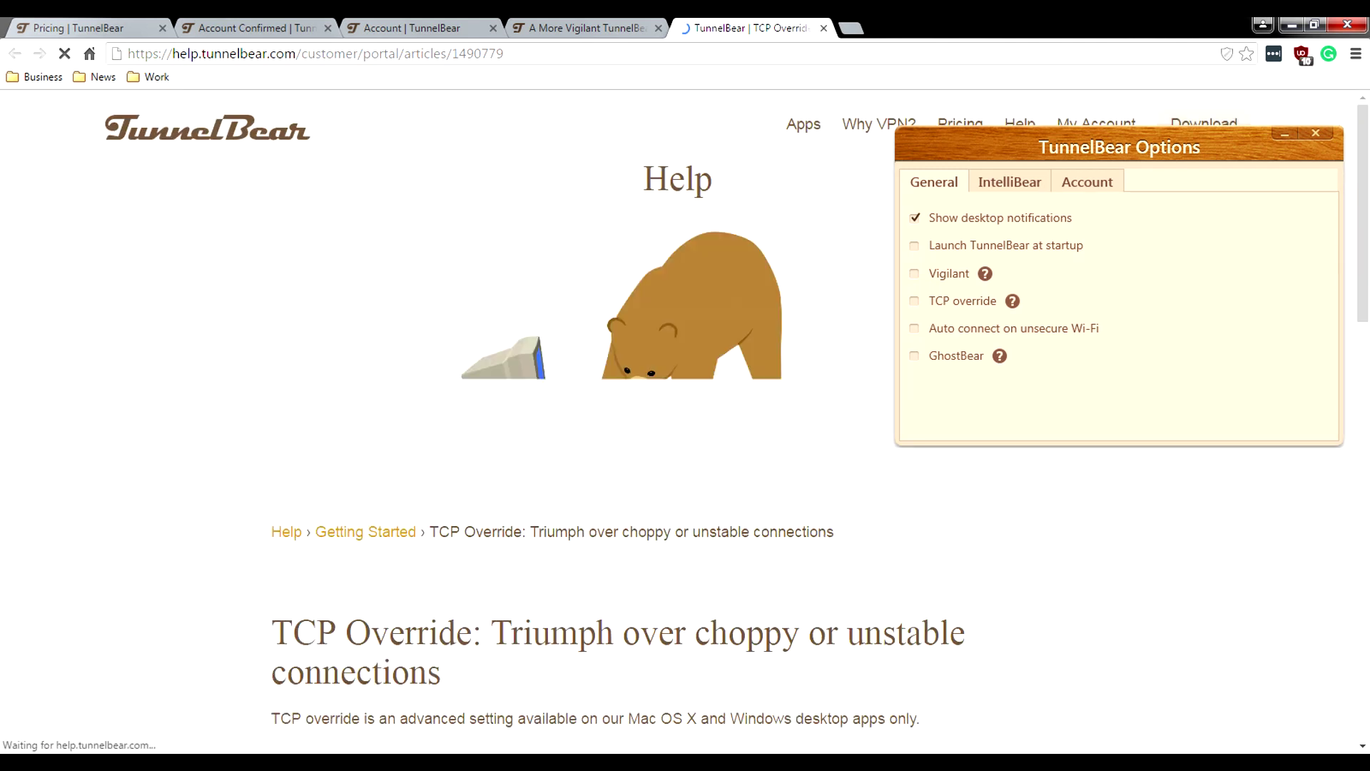
pyautogui.scroll(-4, 542, 428)
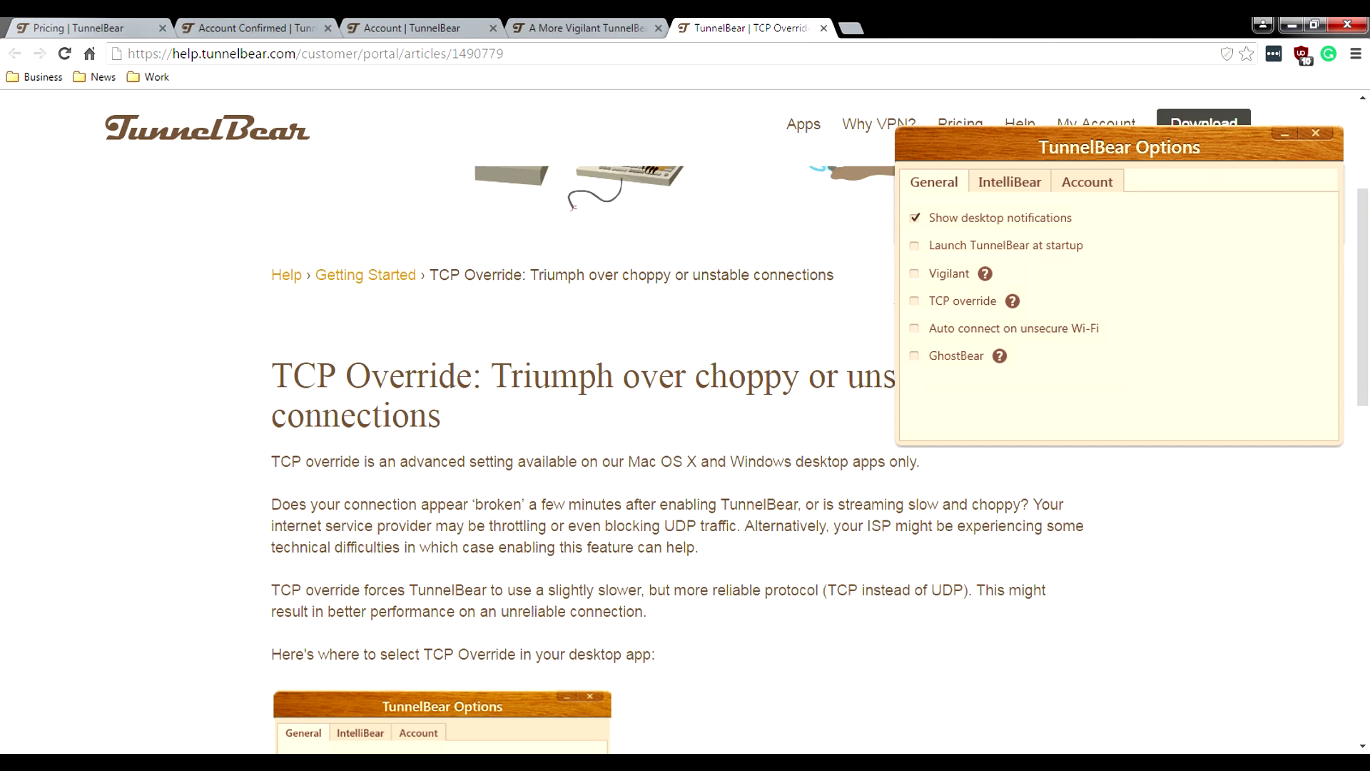
pyautogui.click(1000, 355)
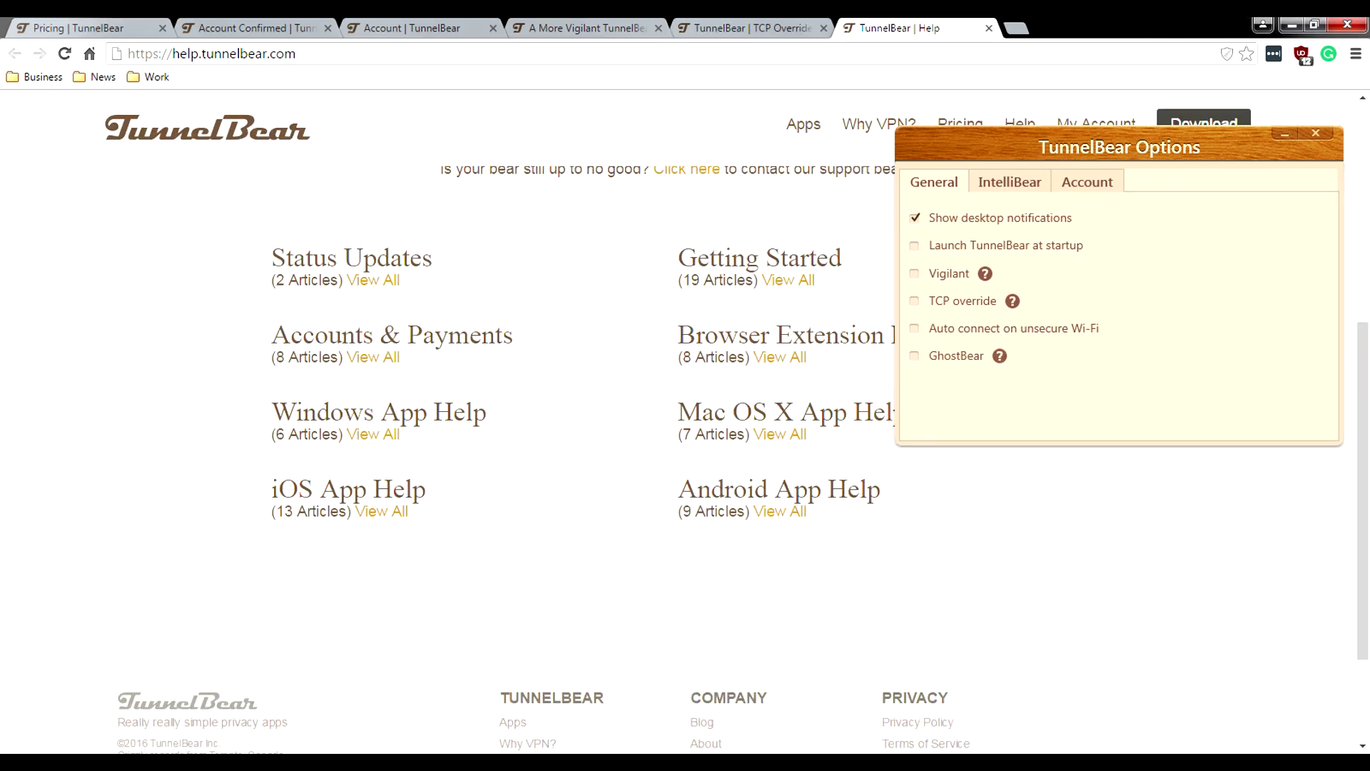
pyautogui.scroll(6, 685, 428)
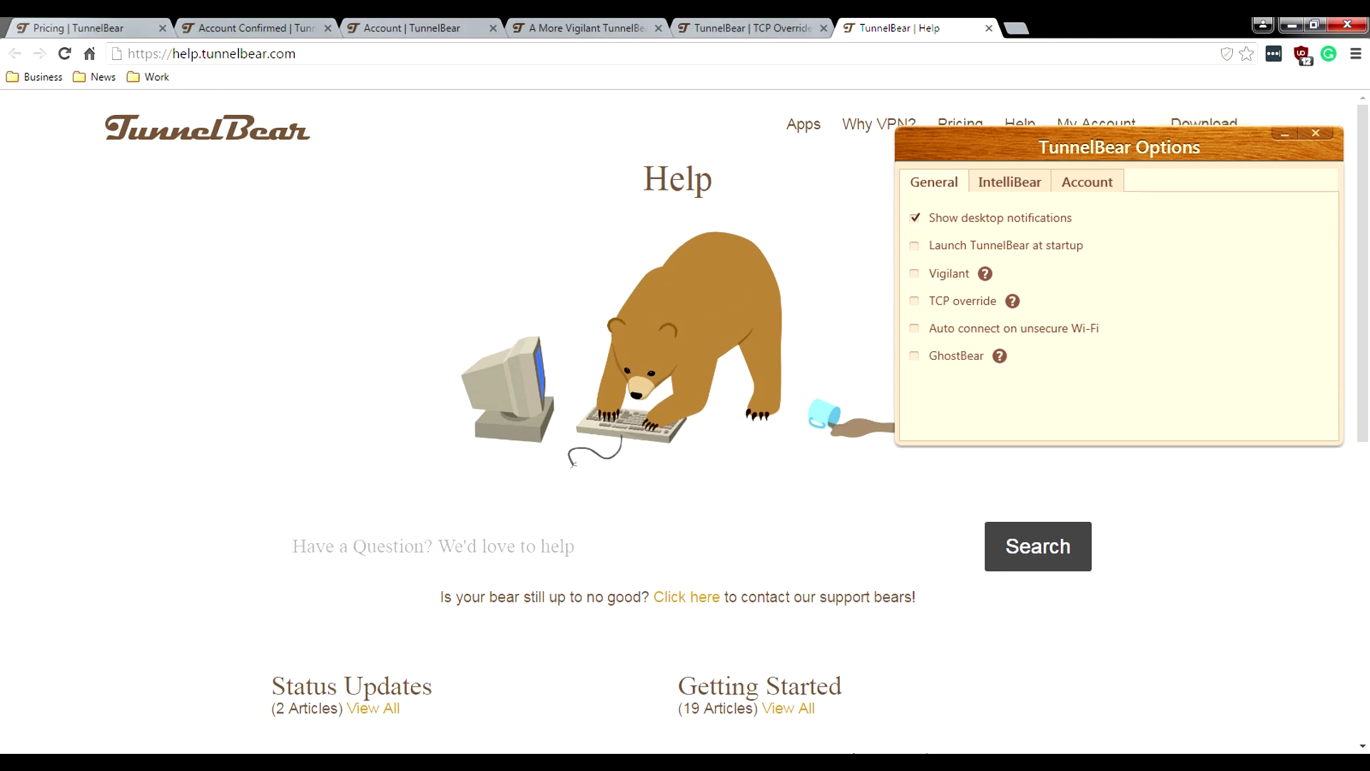
# Step: Review the IntelliBear and Account tabs, return to General, and close the Options window
pyautogui.click(1009, 181)
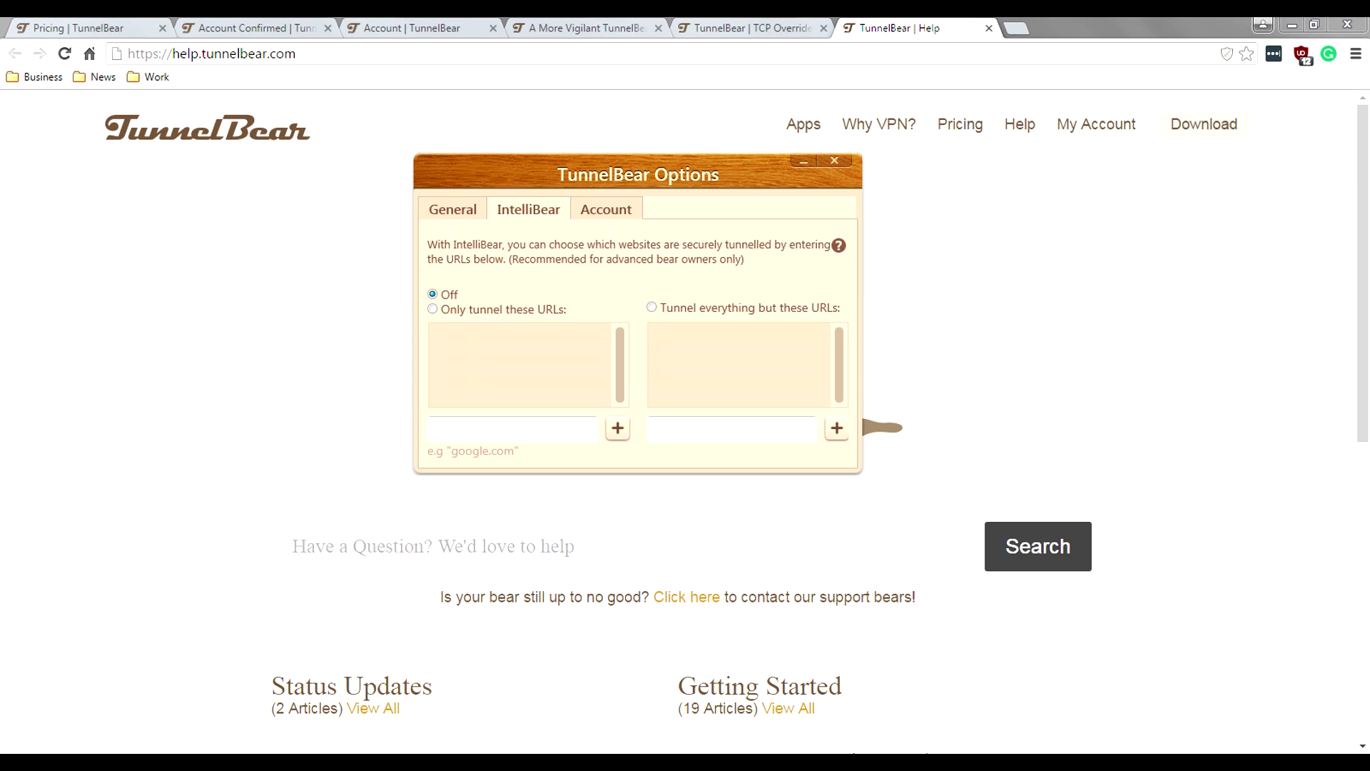
pyautogui.click(605, 209)
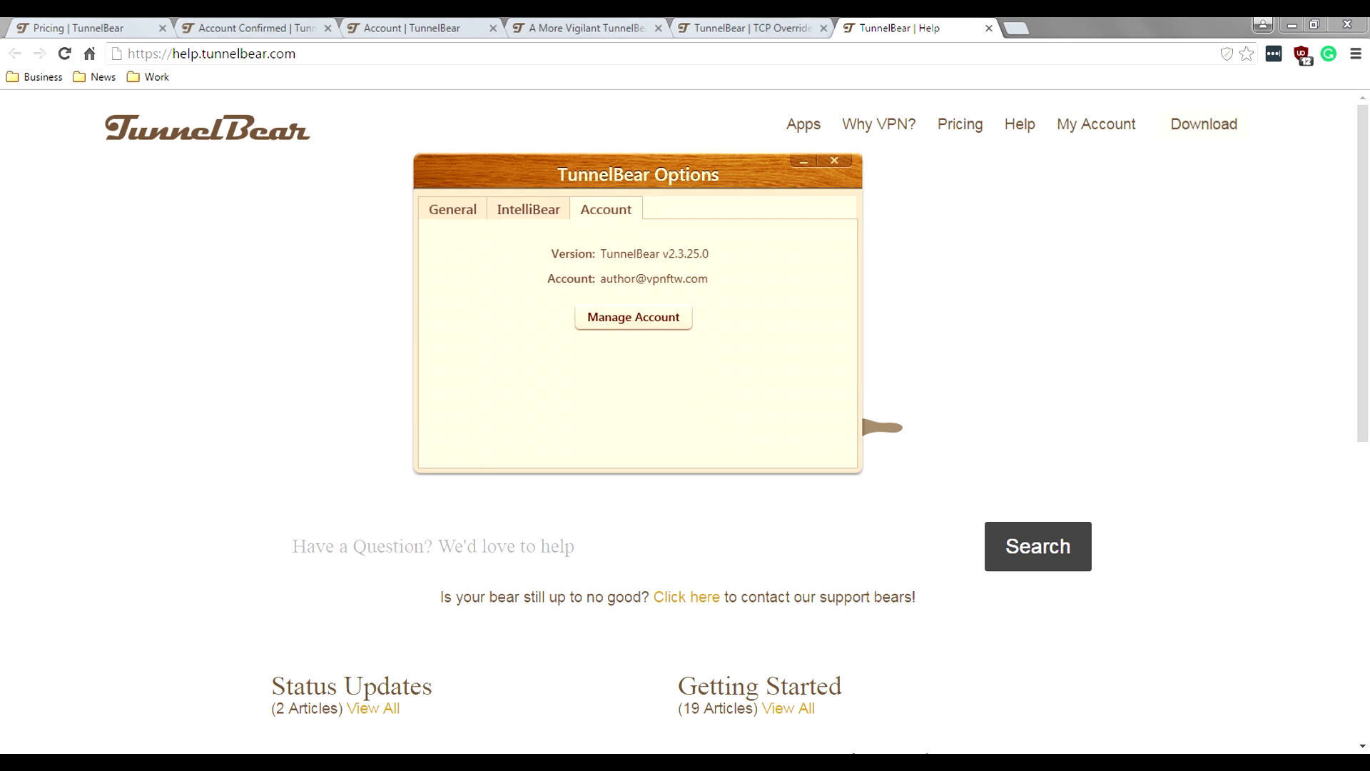
pyautogui.click(452, 209)
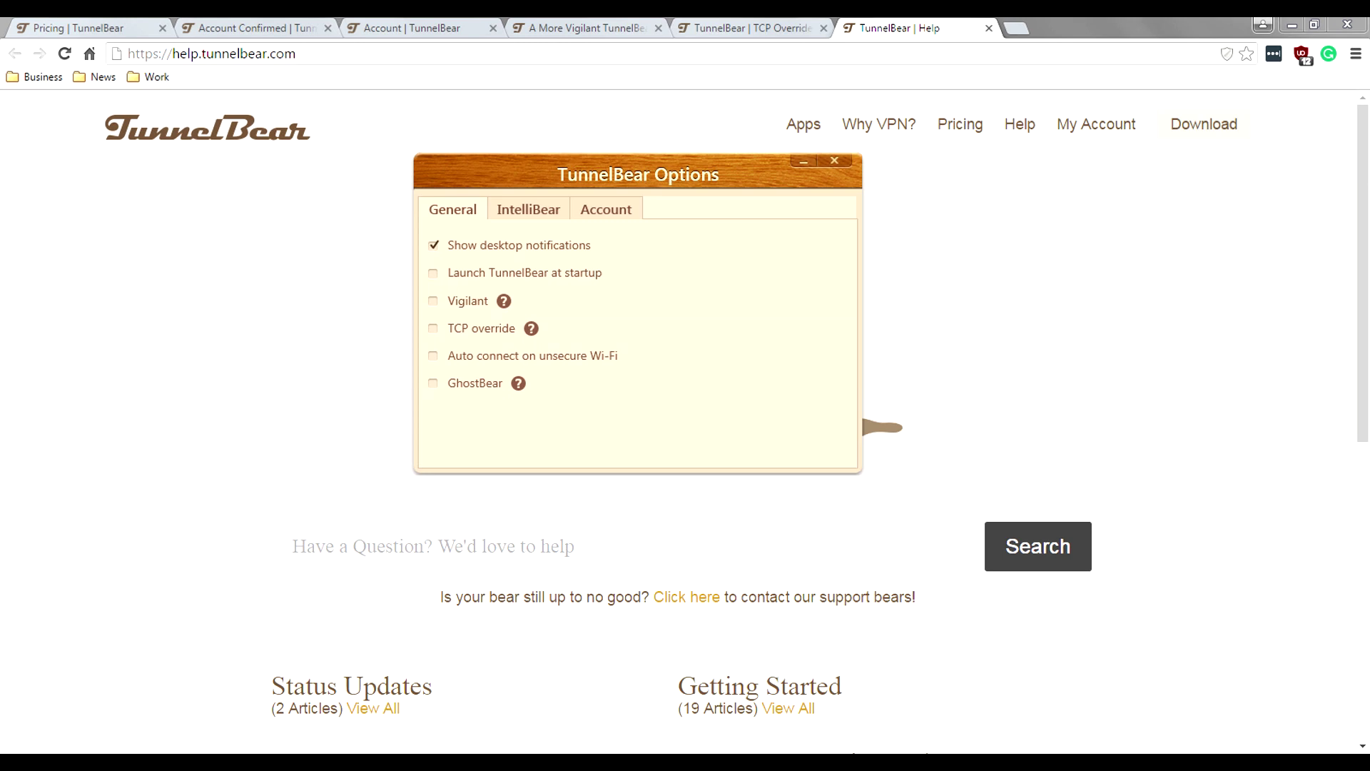
pyautogui.click(834, 160)
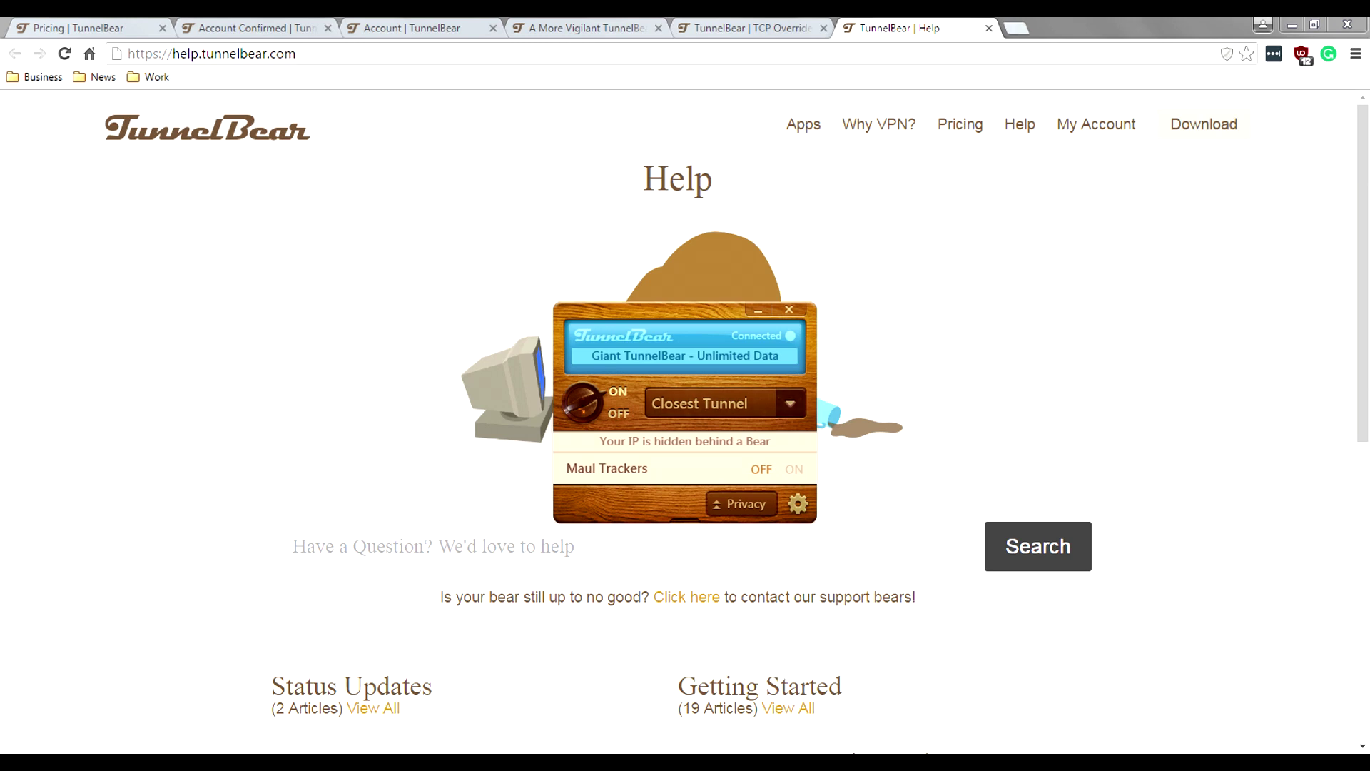
# Step: Check xmyip.com in a new tab: IP 169.57.123.213 in Mexico City via SoftLayer Technologies
pyautogui.click(1016, 27)
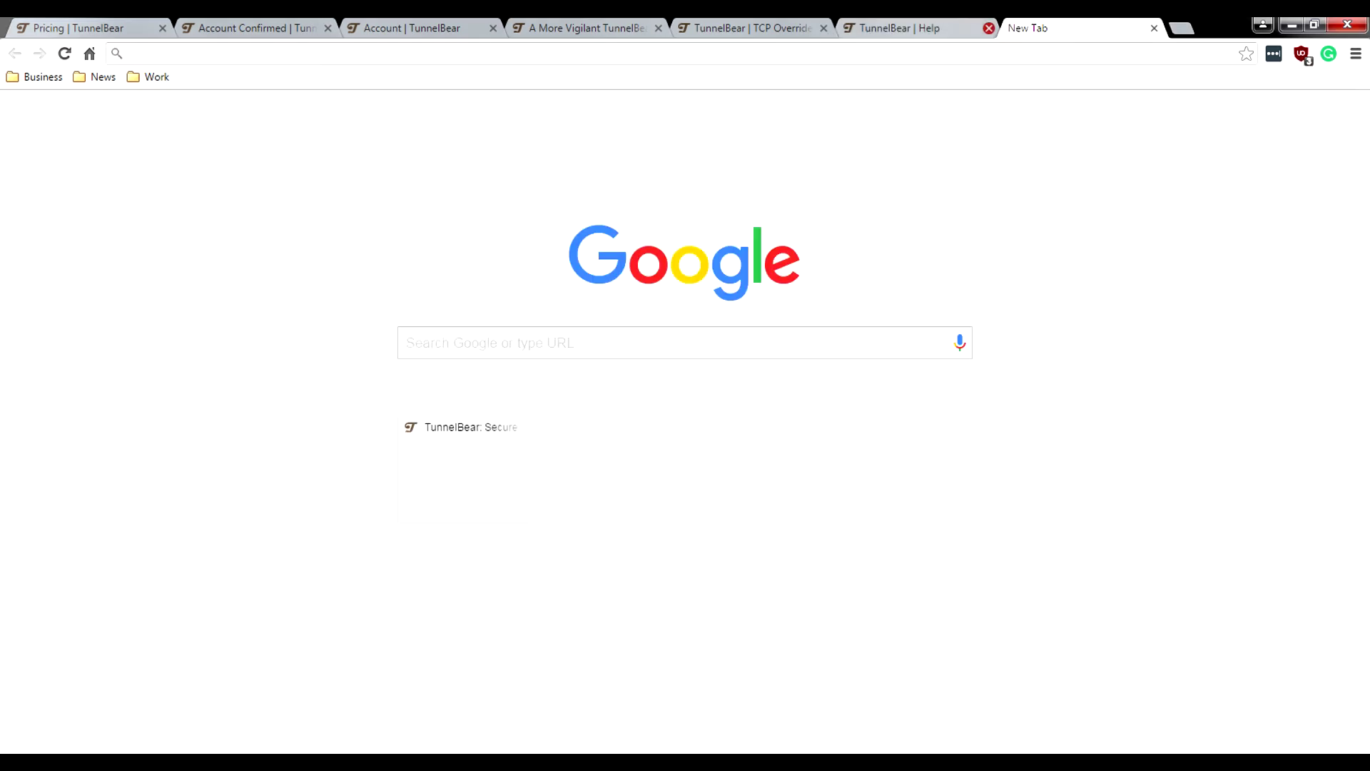
pyautogui.write('xmyip.com')
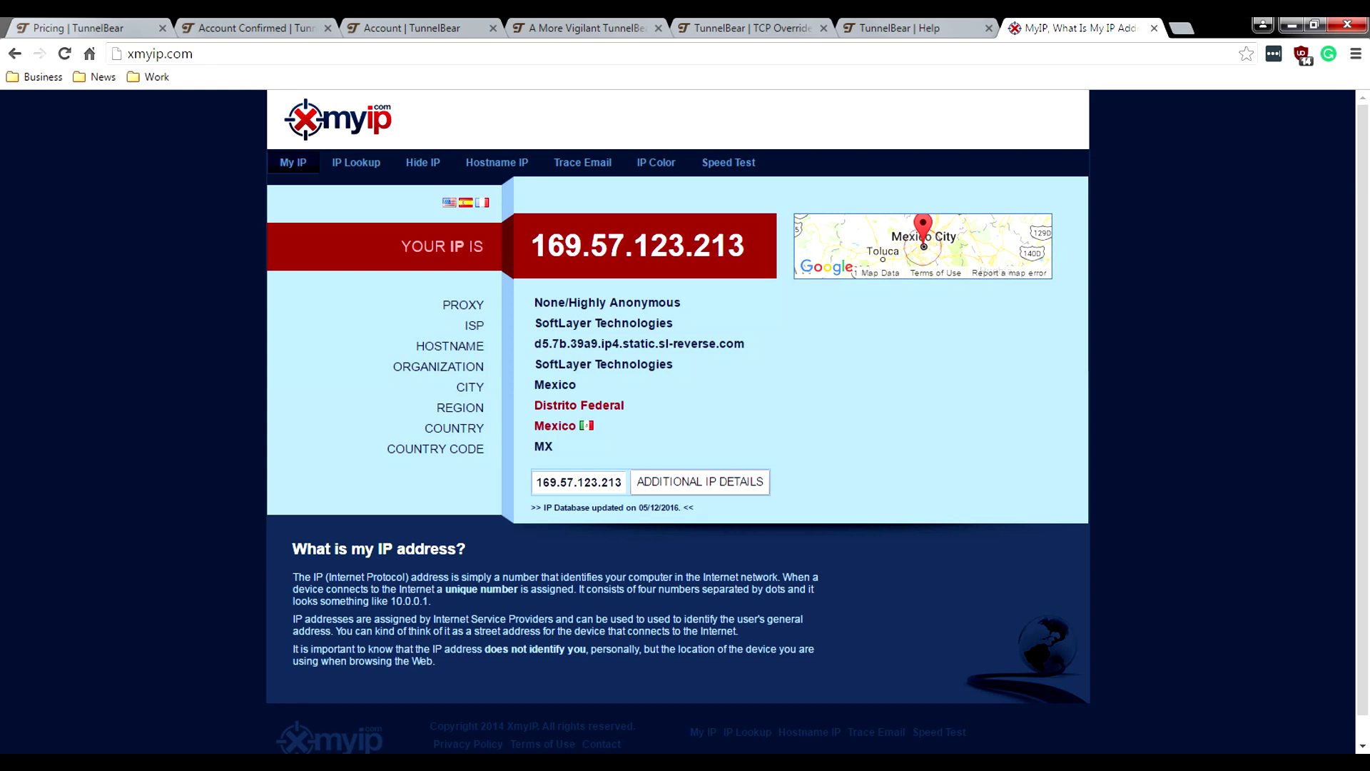
pyautogui.hotkey('ctrl', 'l')
# Step: Run a whoer.net check showing IP 169.57.123.213 in Mexico, 48% anonymity, proxy detected
pyautogui.write('whoer.ne')
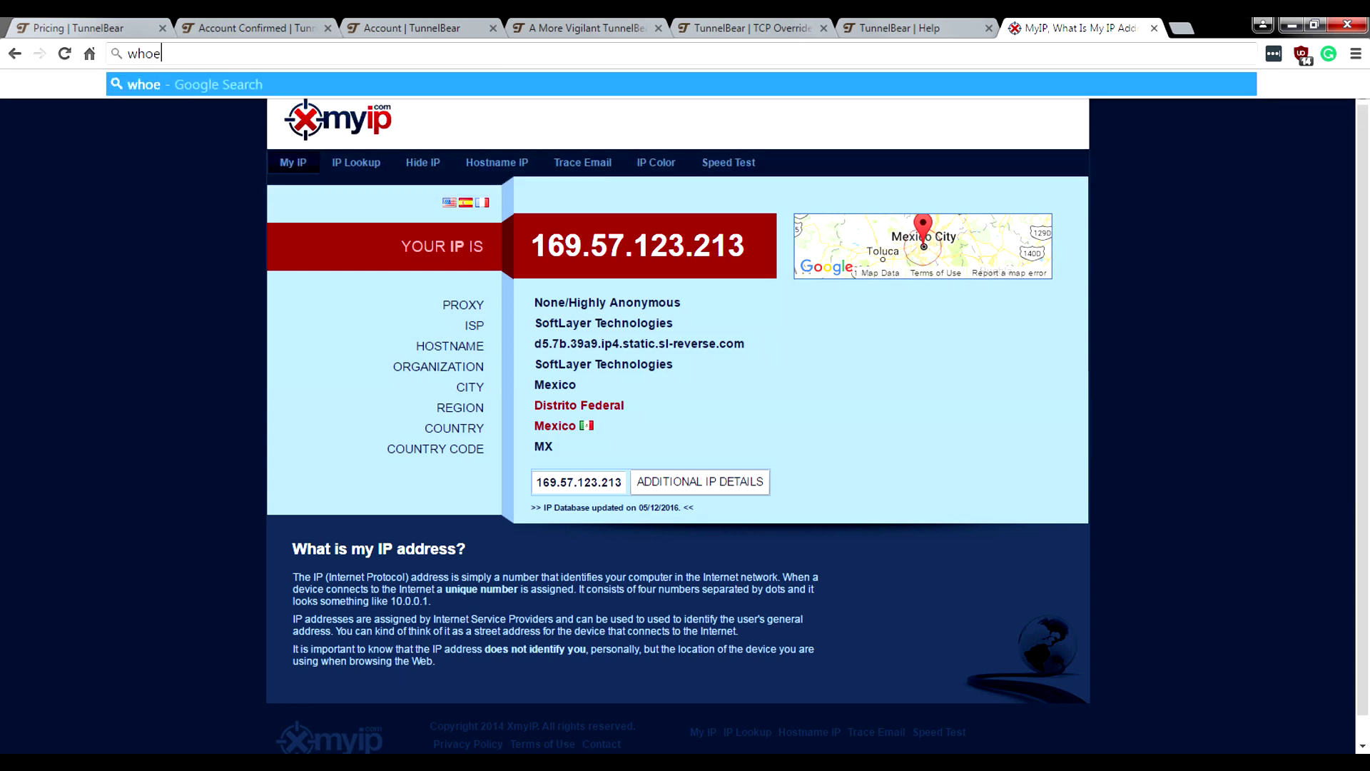
pyautogui.write('t')
pyautogui.press('Return')
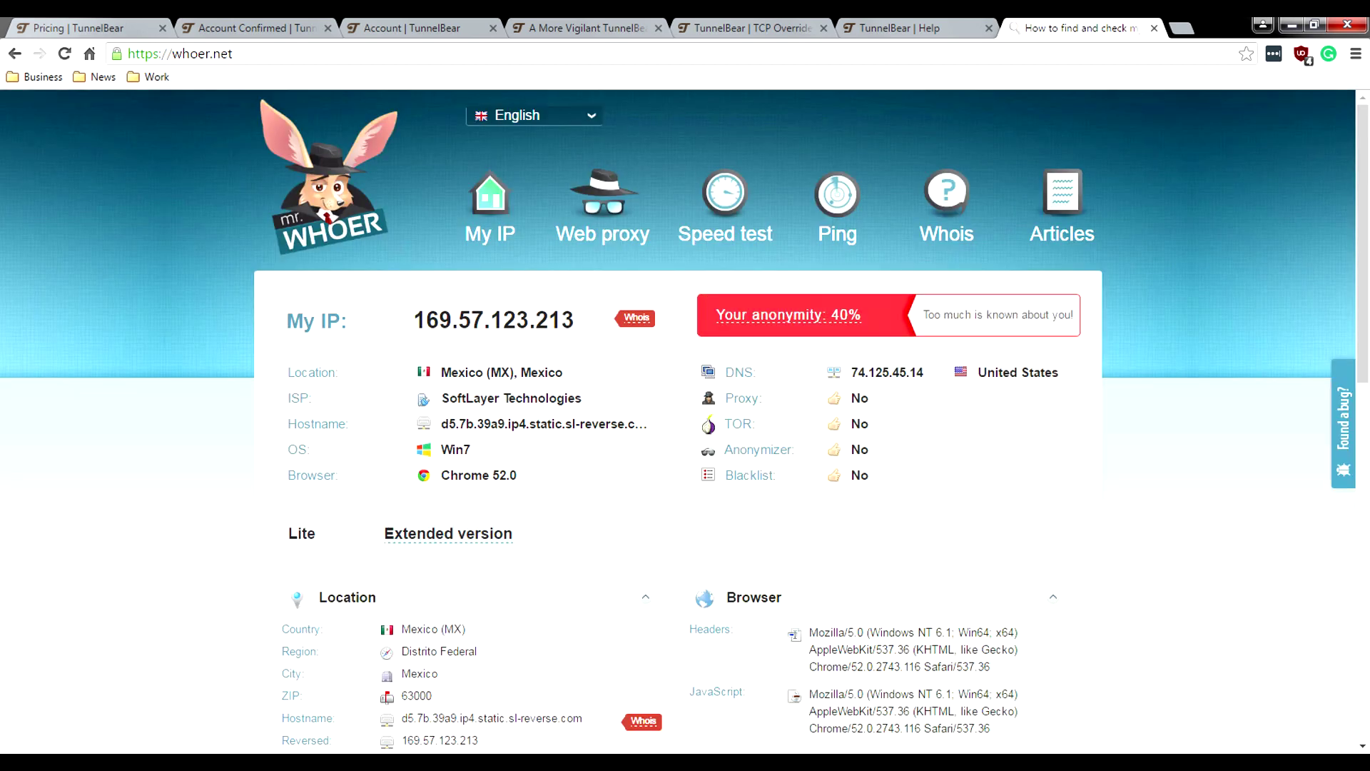
pyautogui.scroll(-1, 684, 421)
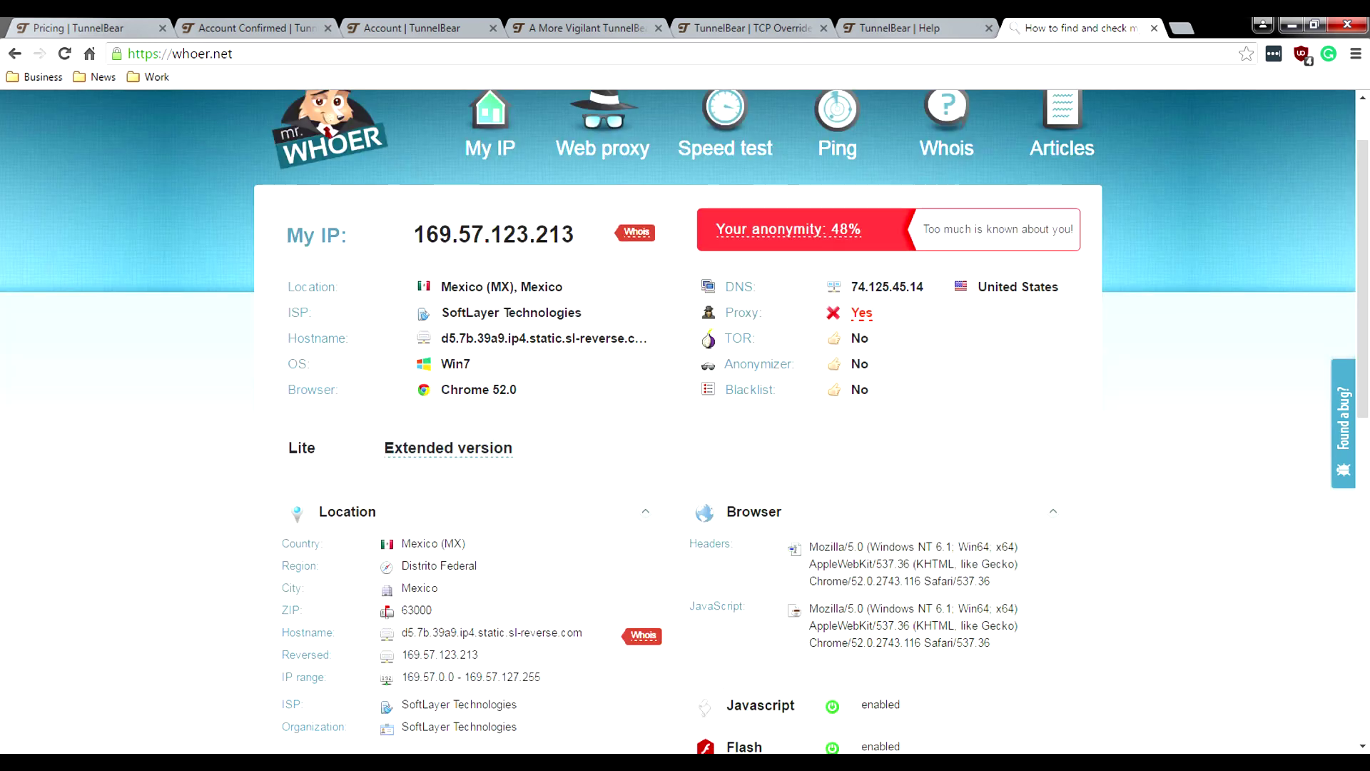
pyautogui.scroll(-3, 683, 421)
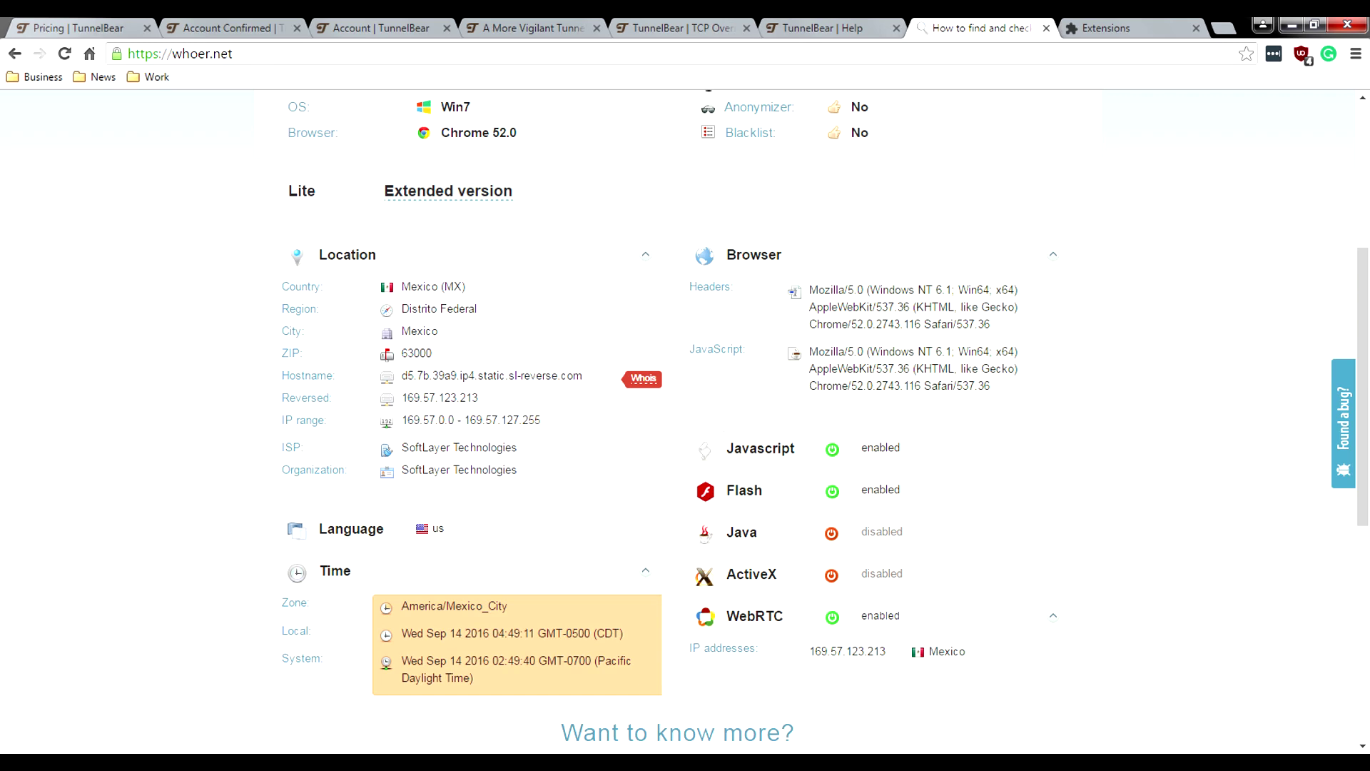
pyautogui.scroll(-1, 967, 567)
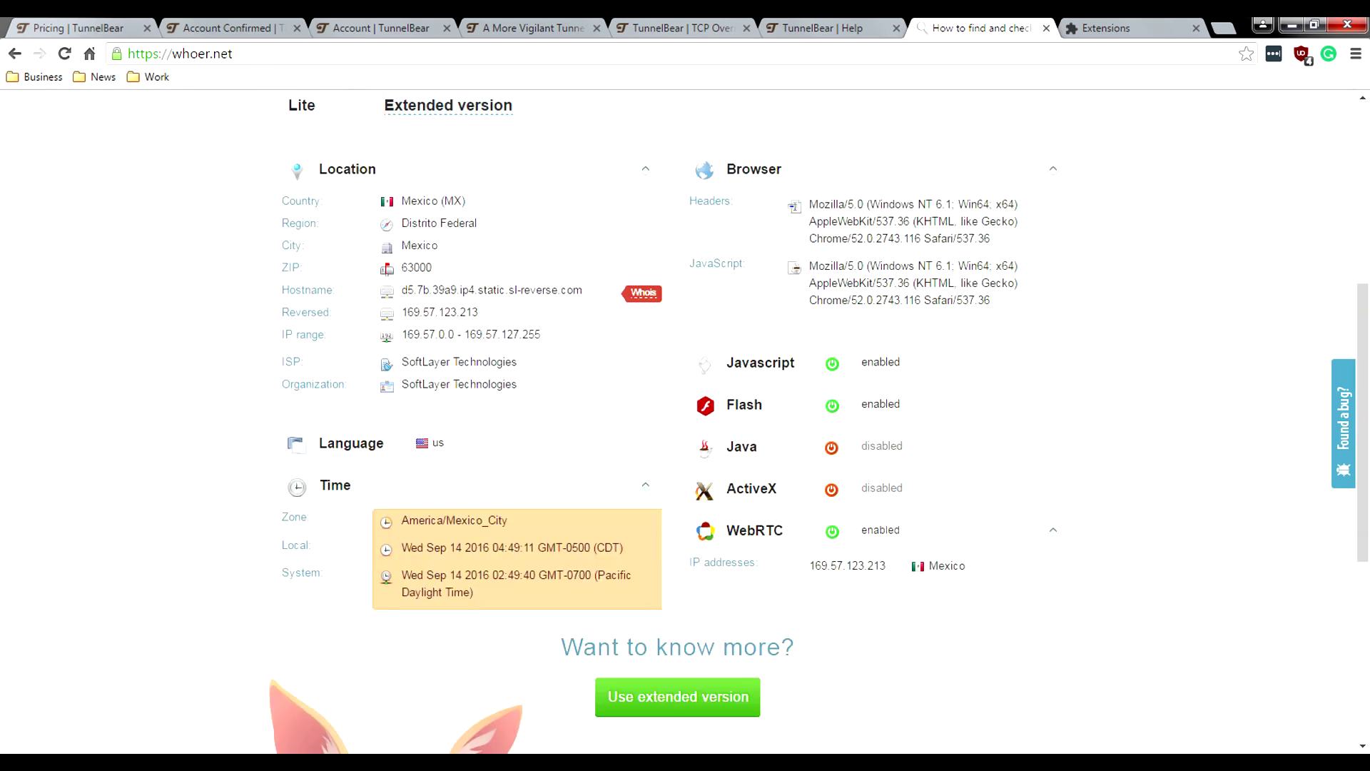
pyautogui.moveTo(967, 566); pyautogui.dragTo(809, 565)
pyautogui.scroll(3, 685, 421)
pyautogui.click(233, 53)
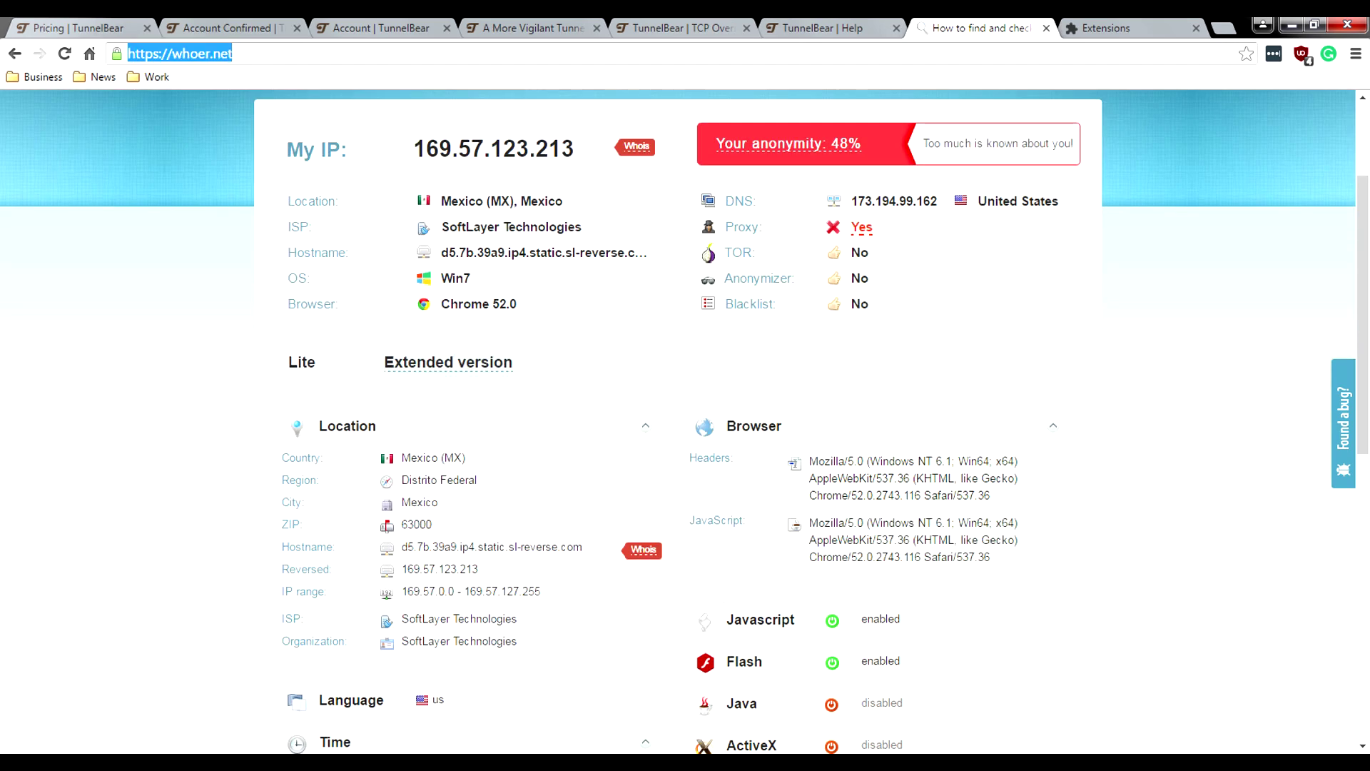
# Step: Run the extended test on dnsleaktest.com and review its US-located Google DNS servers
pyautogui.write('dnsleaktest.com')
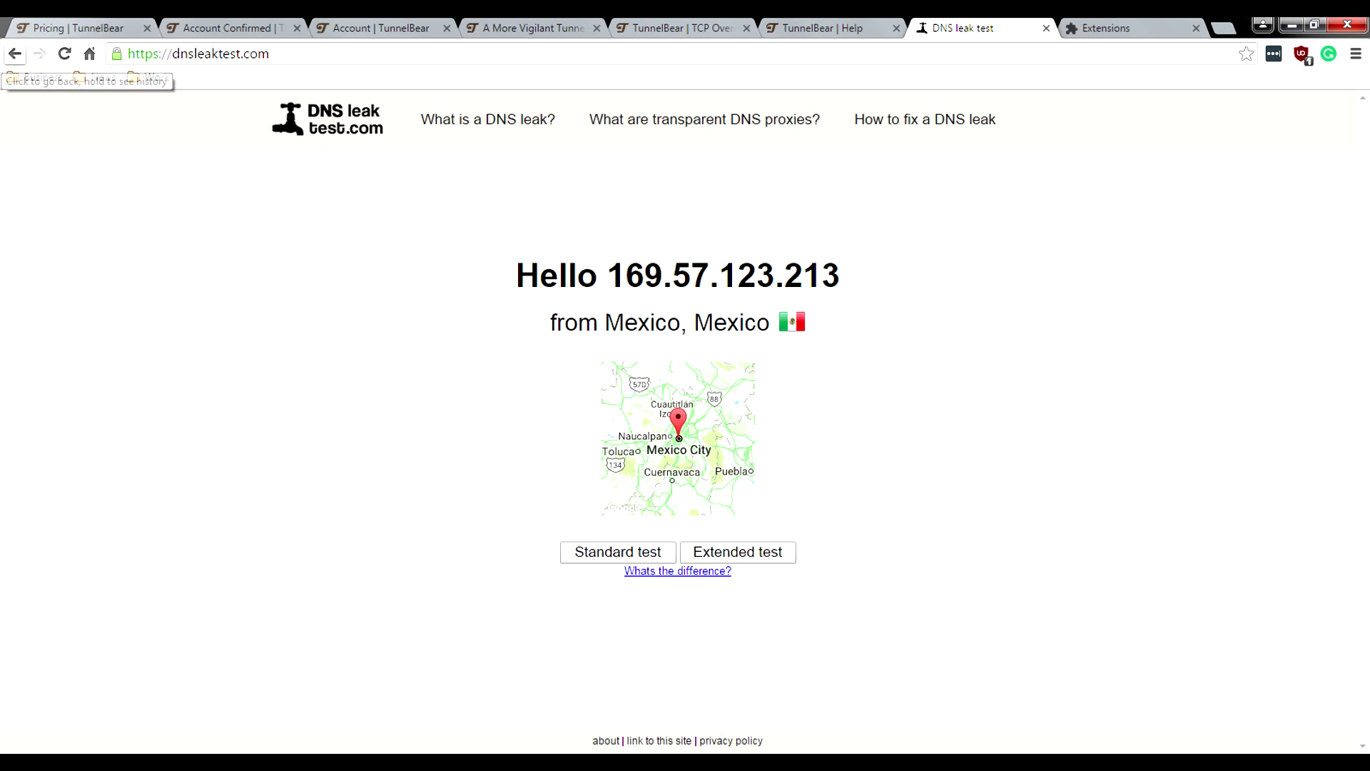
pyautogui.click(14, 54)
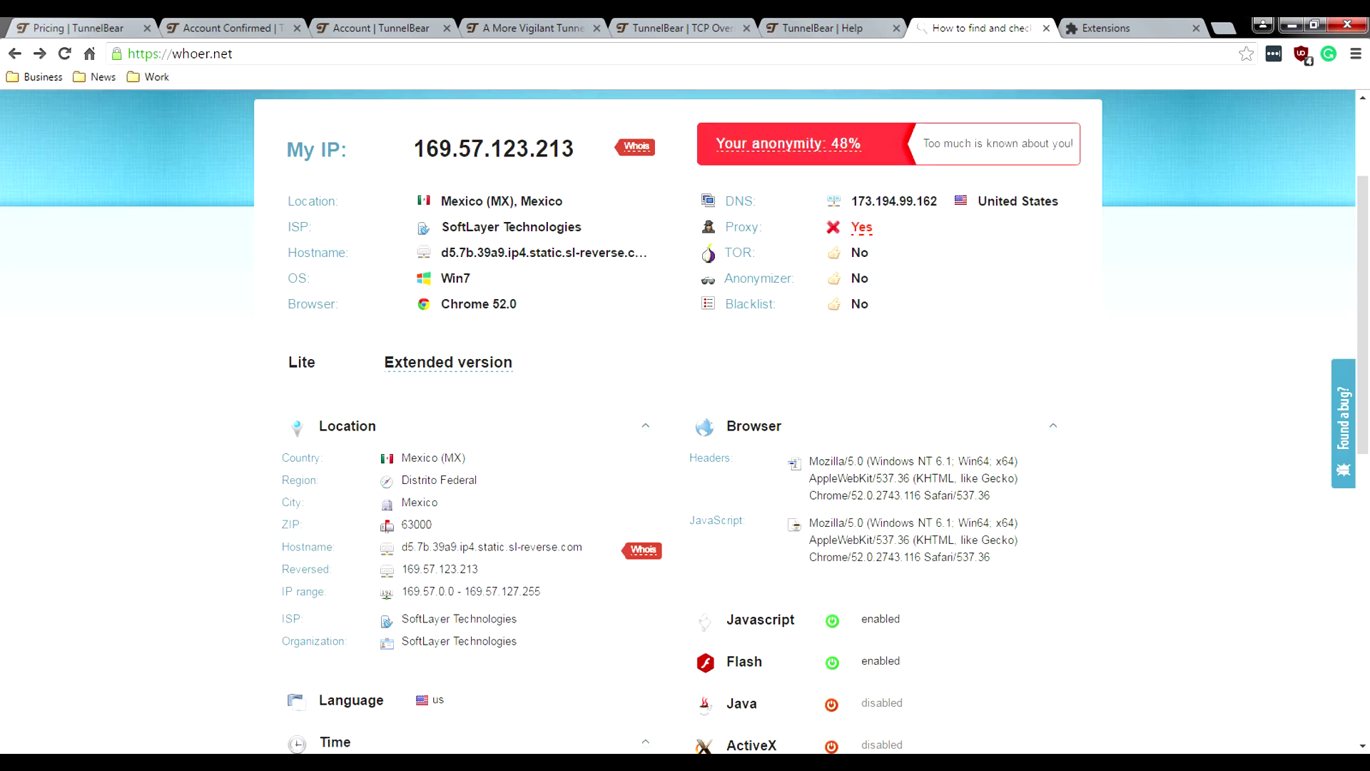
pyautogui.hotkey('alt', 'Right')
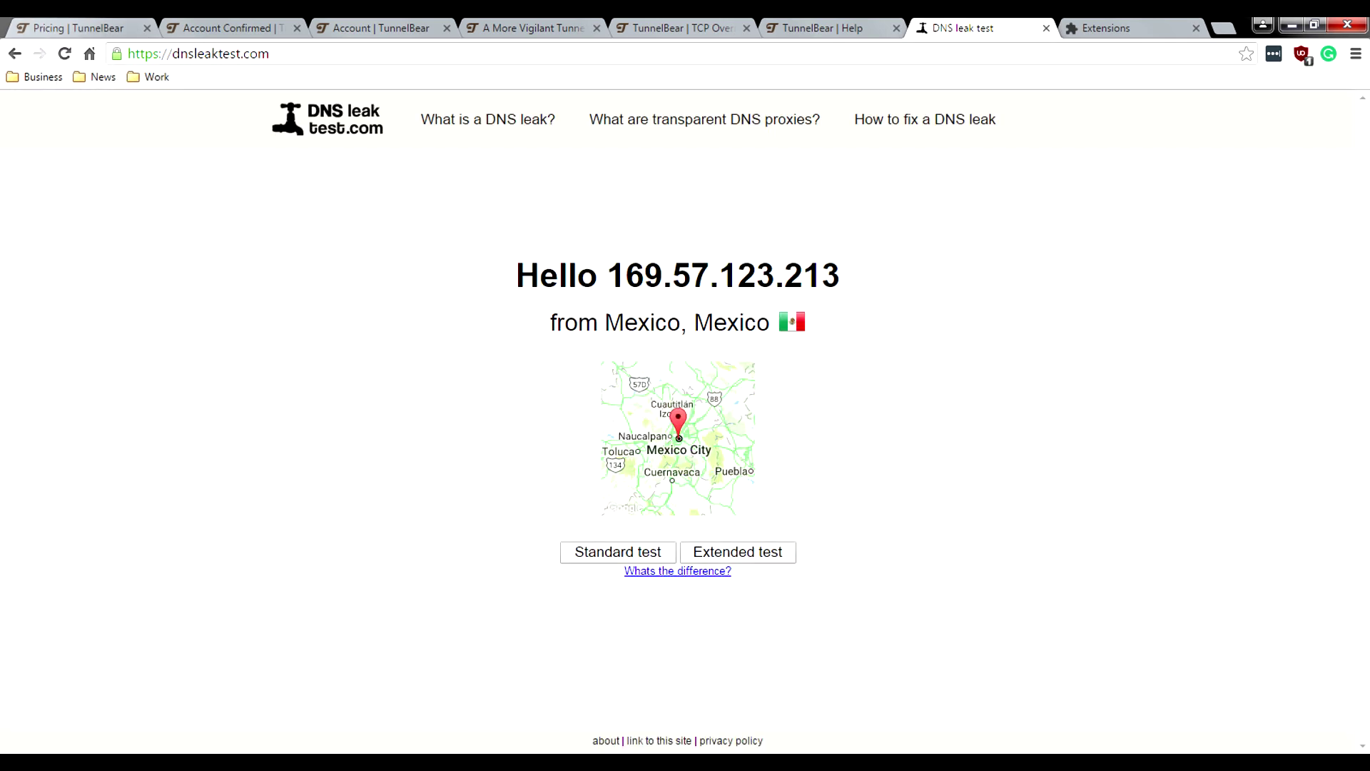
pyautogui.click(738, 552)
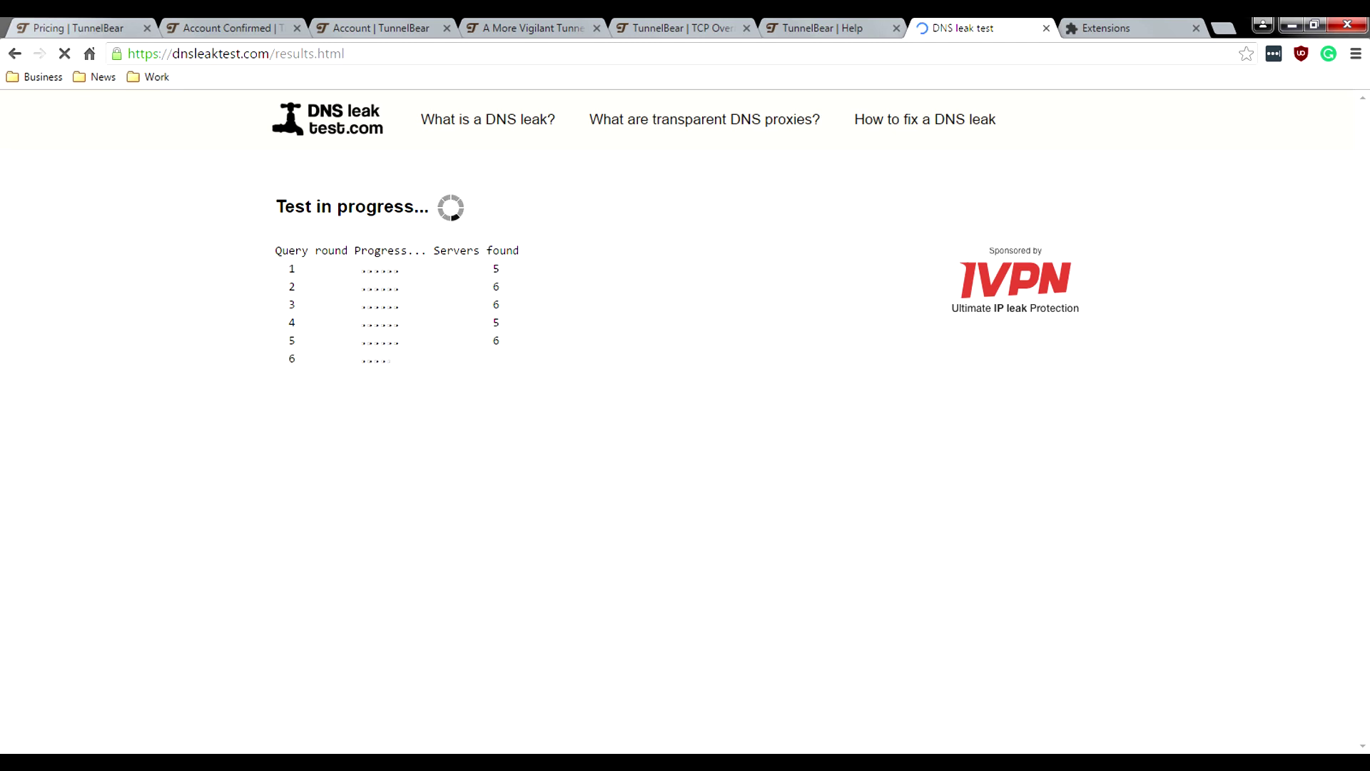
pyautogui.scroll(-4, 678, 421)
pyautogui.scroll(2, 678, 421)
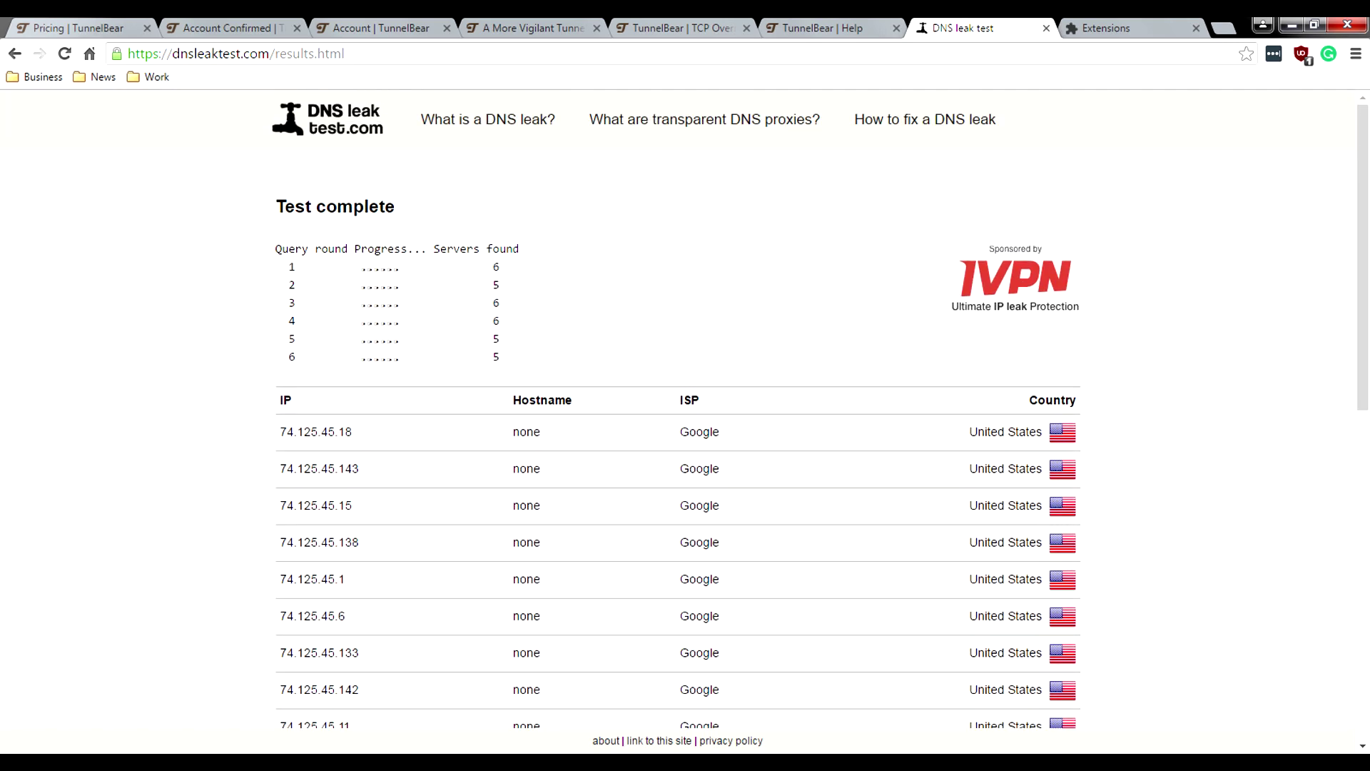
pyautogui.scroll(-7, 678, 410)
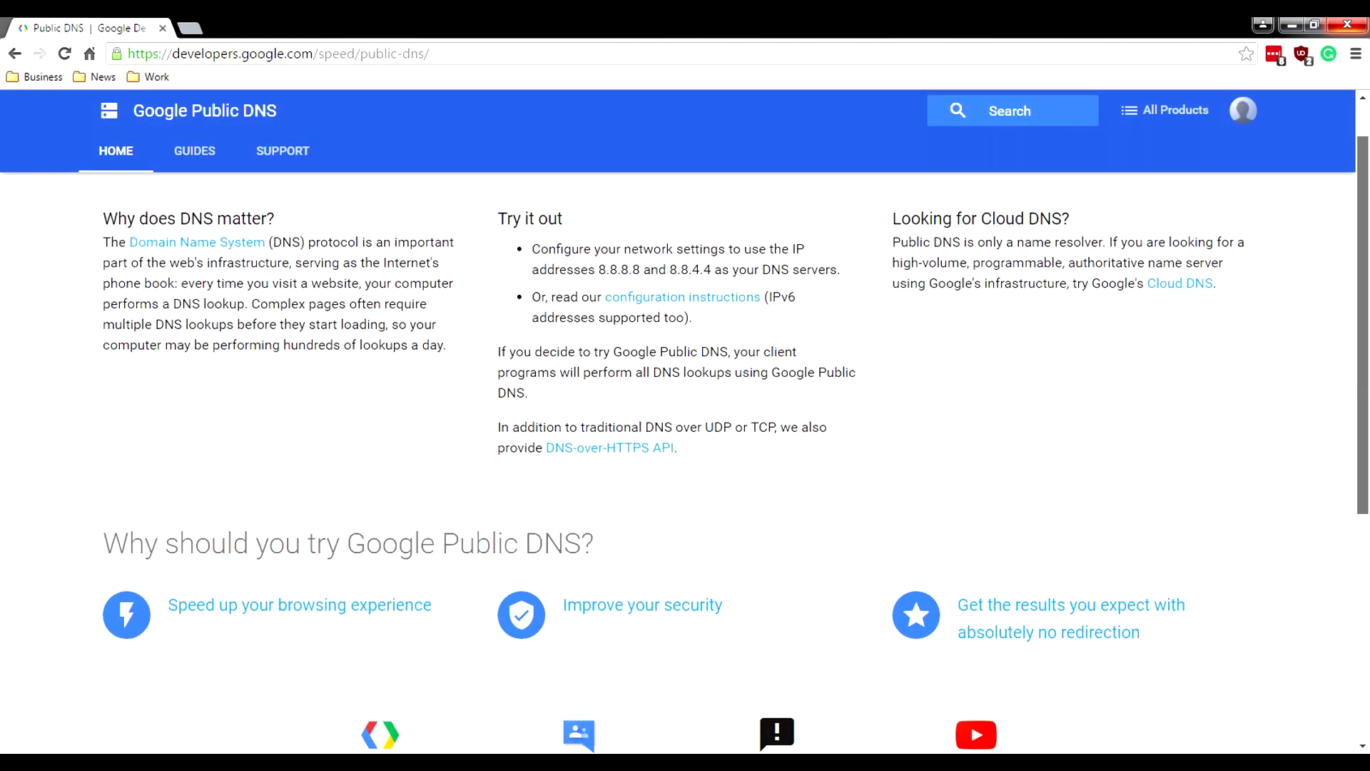
# Step: Read Google Public DNS's security guide and its privacy section on temporary and permanent logs
pyautogui.scroll(-1, 684, 456)
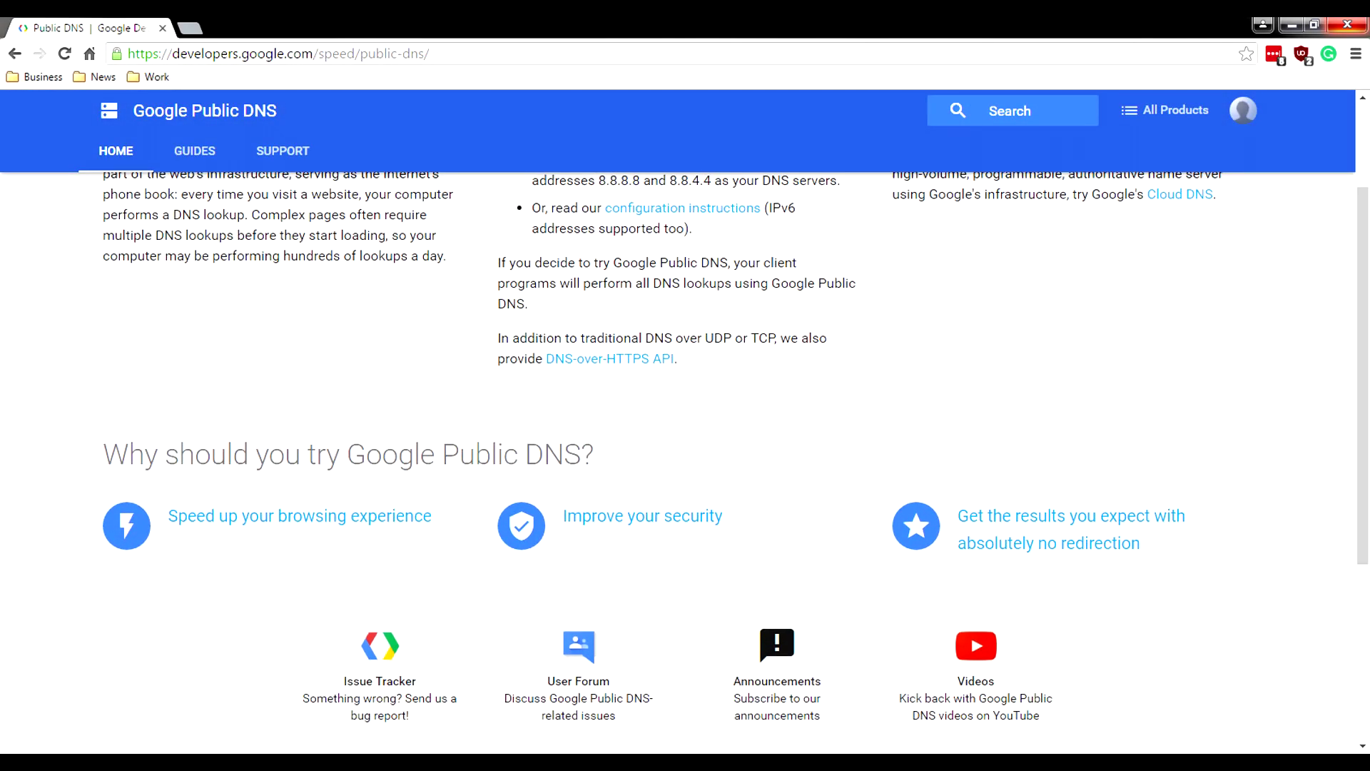
pyautogui.click(642, 516)
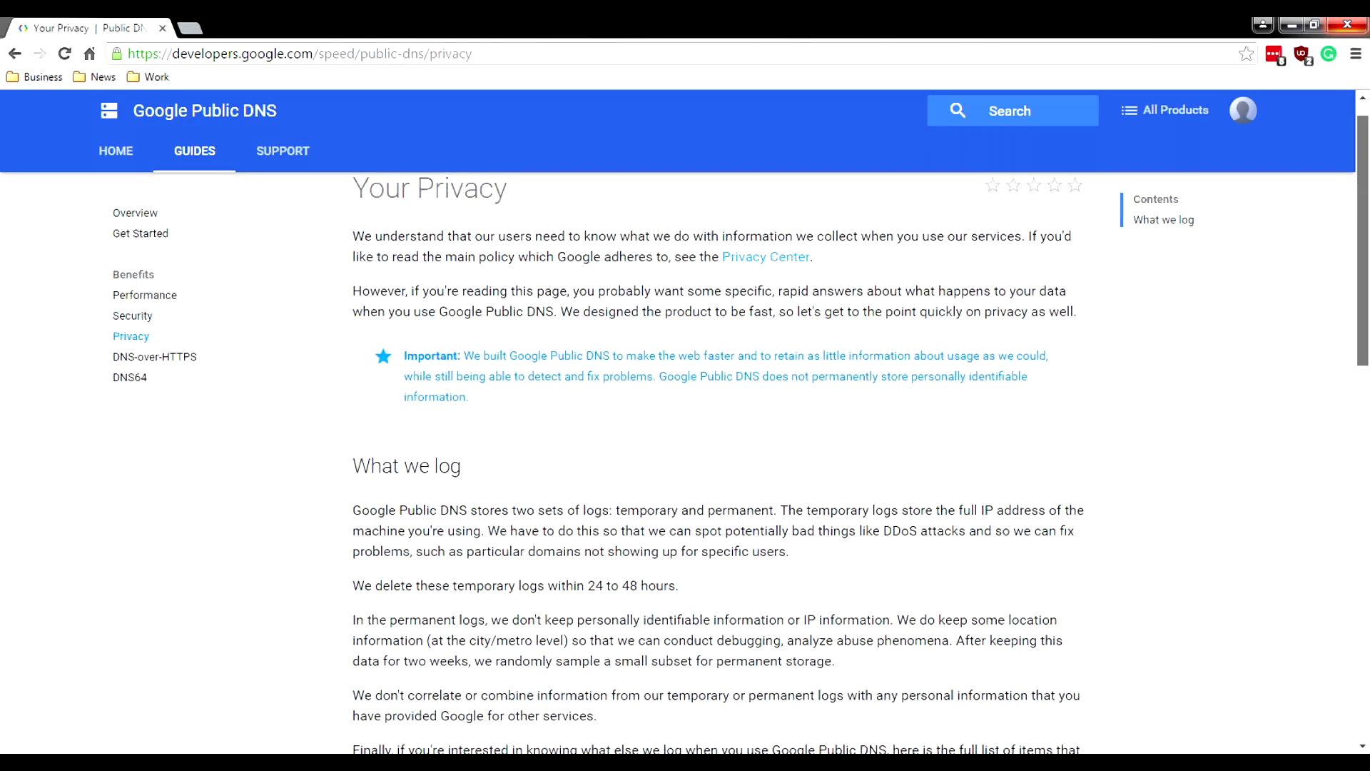
pyautogui.scroll(-1, 685, 457)
pyautogui.scroll(-3, 685, 457)
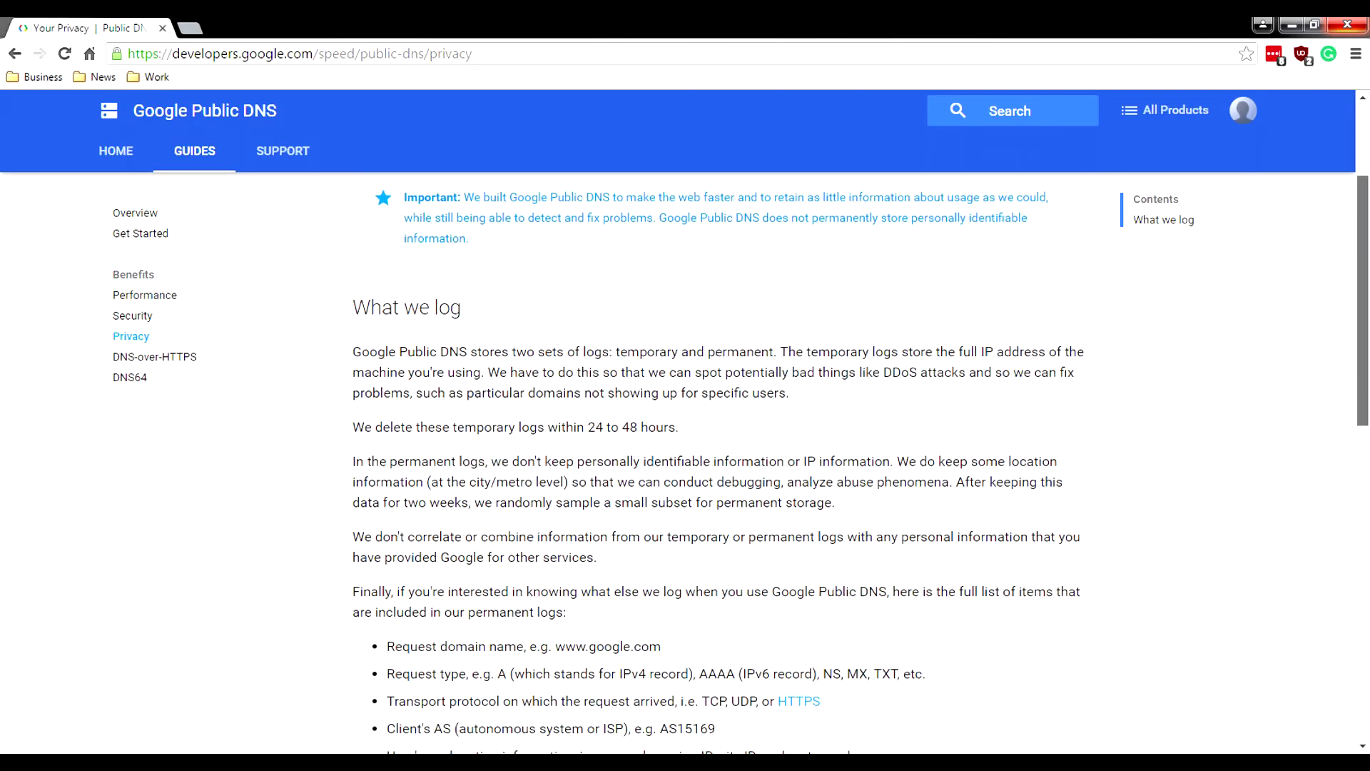
pyautogui.scroll(-1, 685, 456)
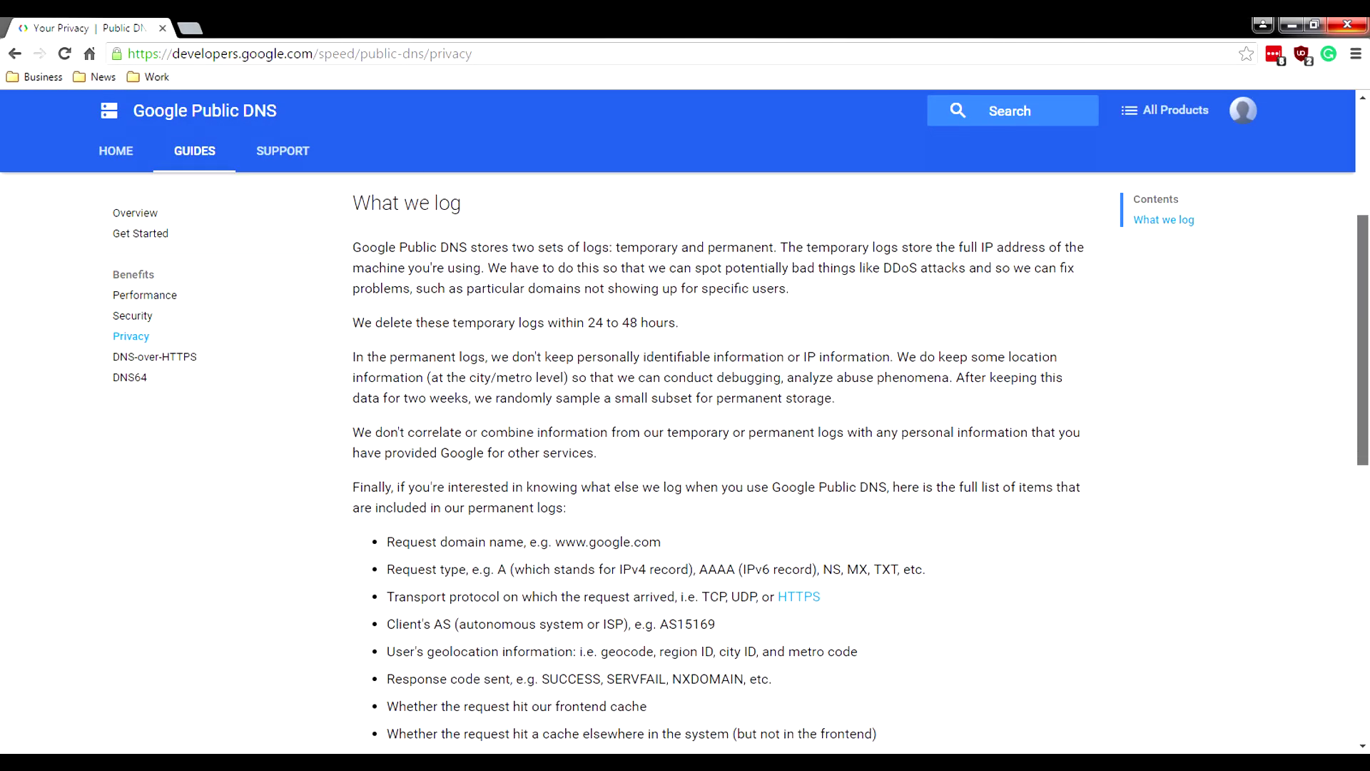
pyautogui.scroll(-1, 685, 457)
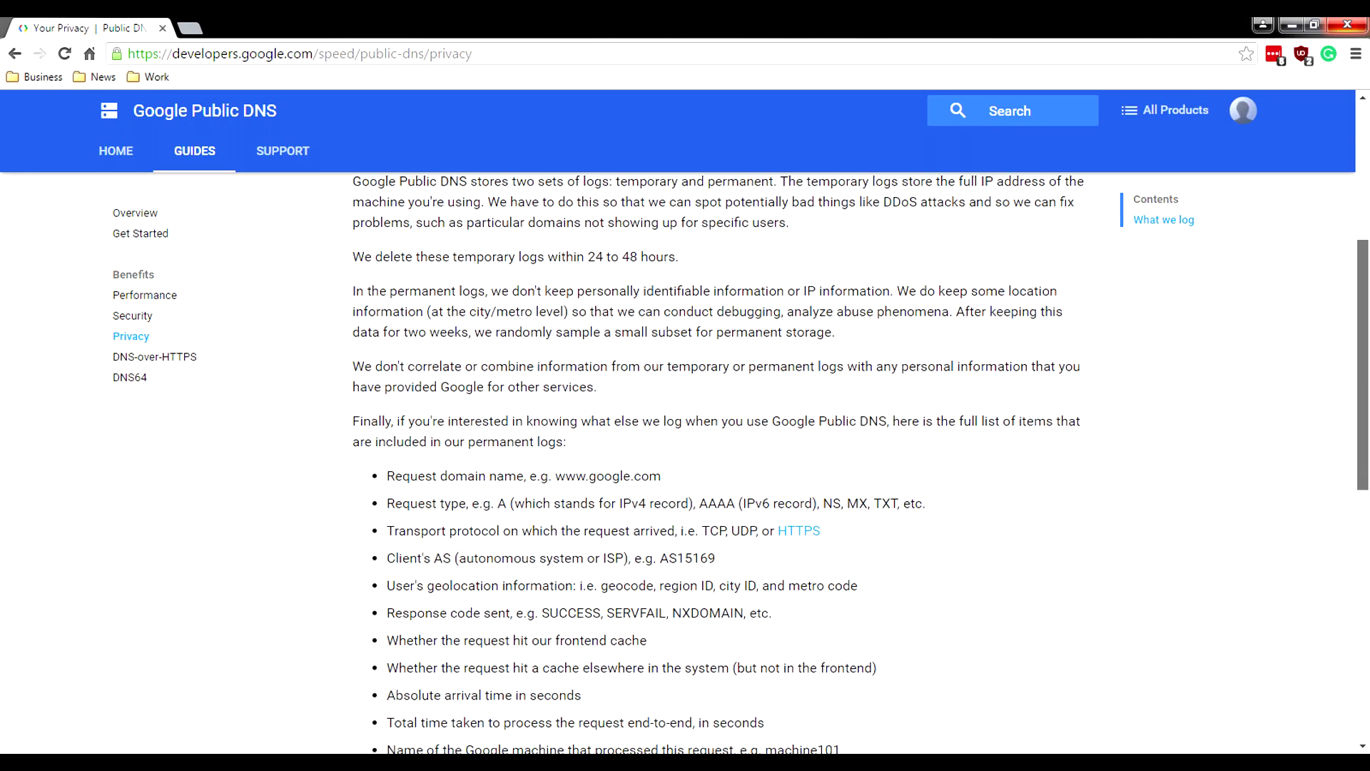
pyautogui.scroll(-2, 685, 456)
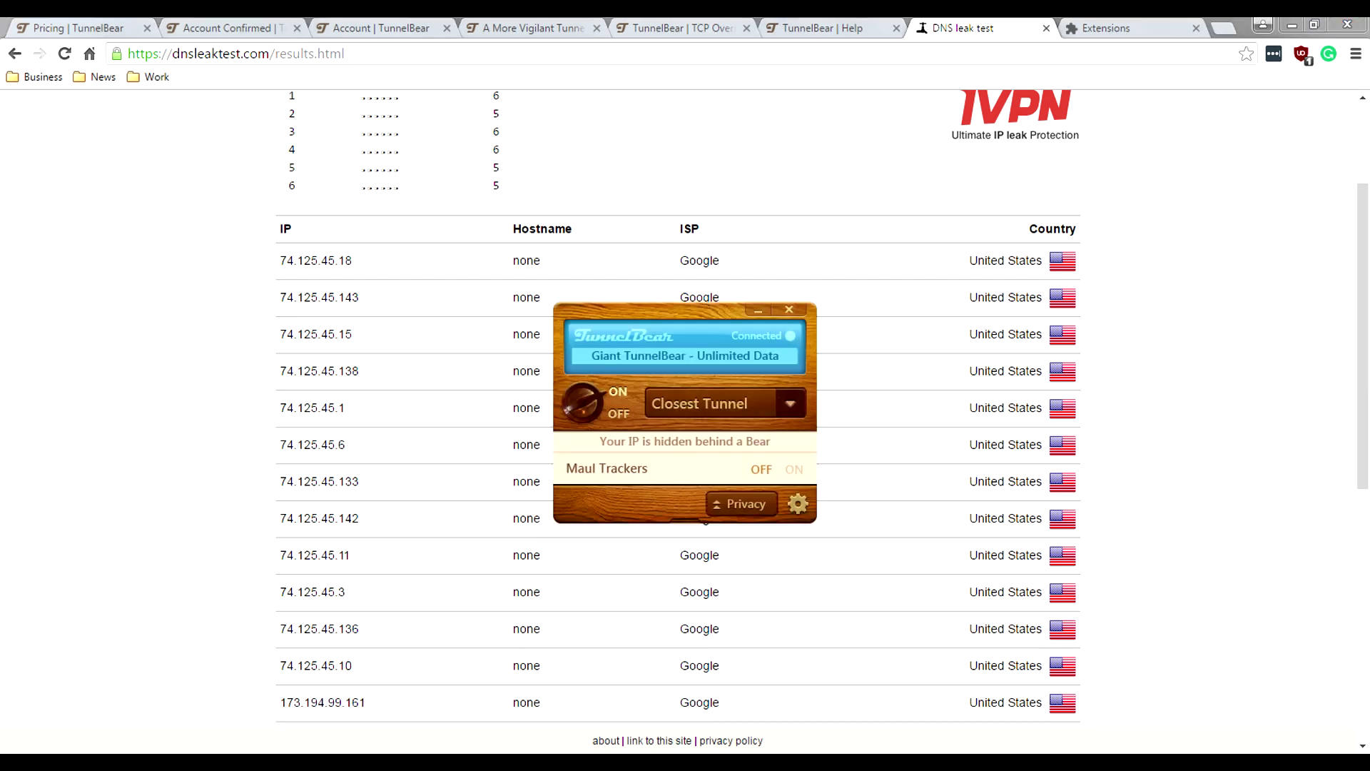
# Step: Switch the TunnelBear tunnel from Closest Tunnel to Switzerland
pyautogui.click(720, 403)
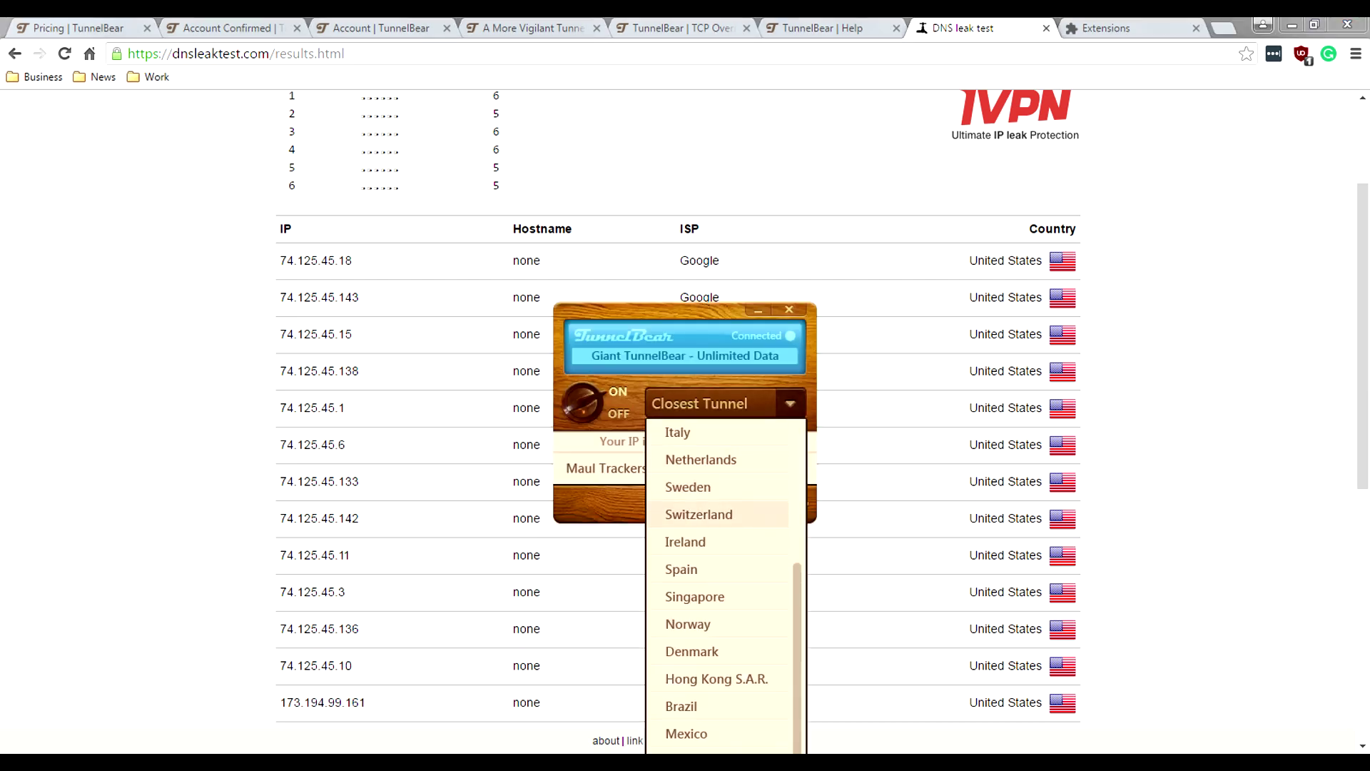
pyautogui.click(699, 513)
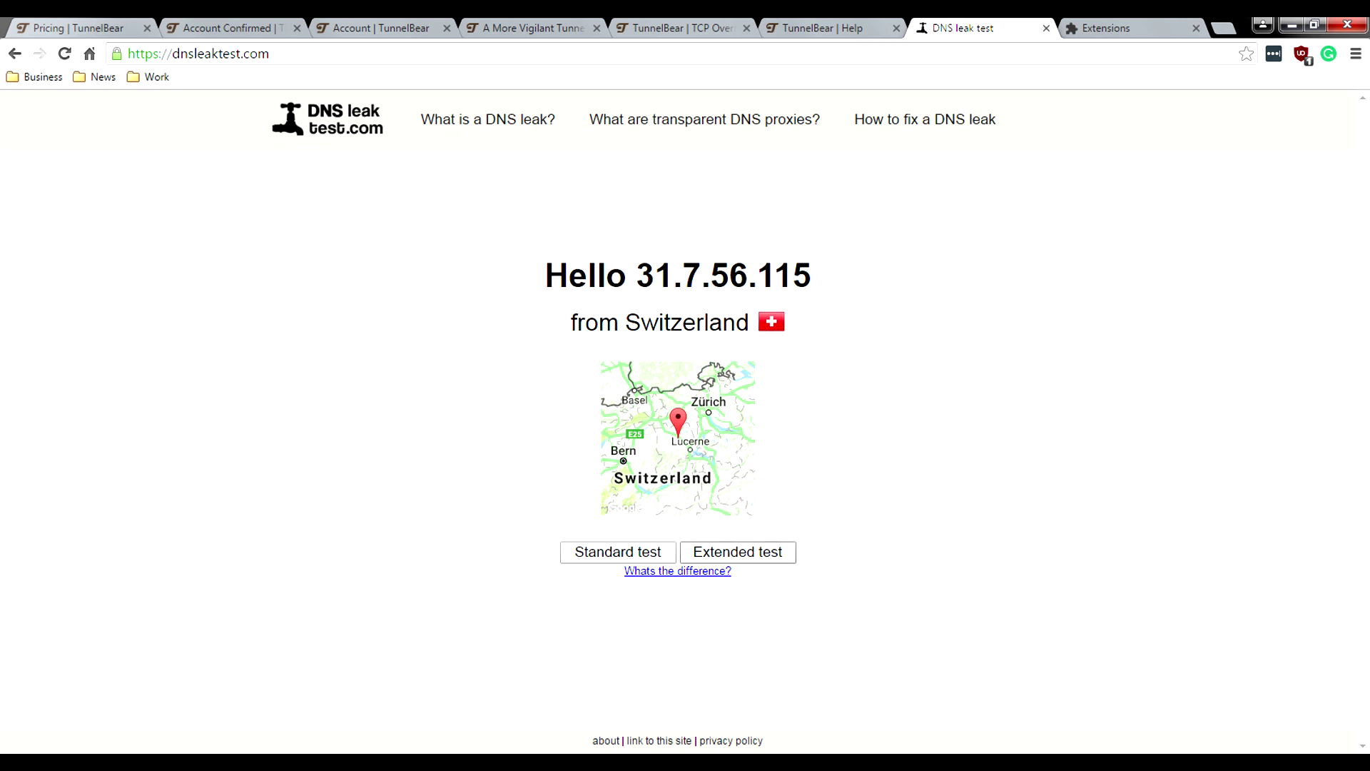
# Step: Rerun the extended DNS leak test for the Switzerland connection
pyautogui.click(738, 552)
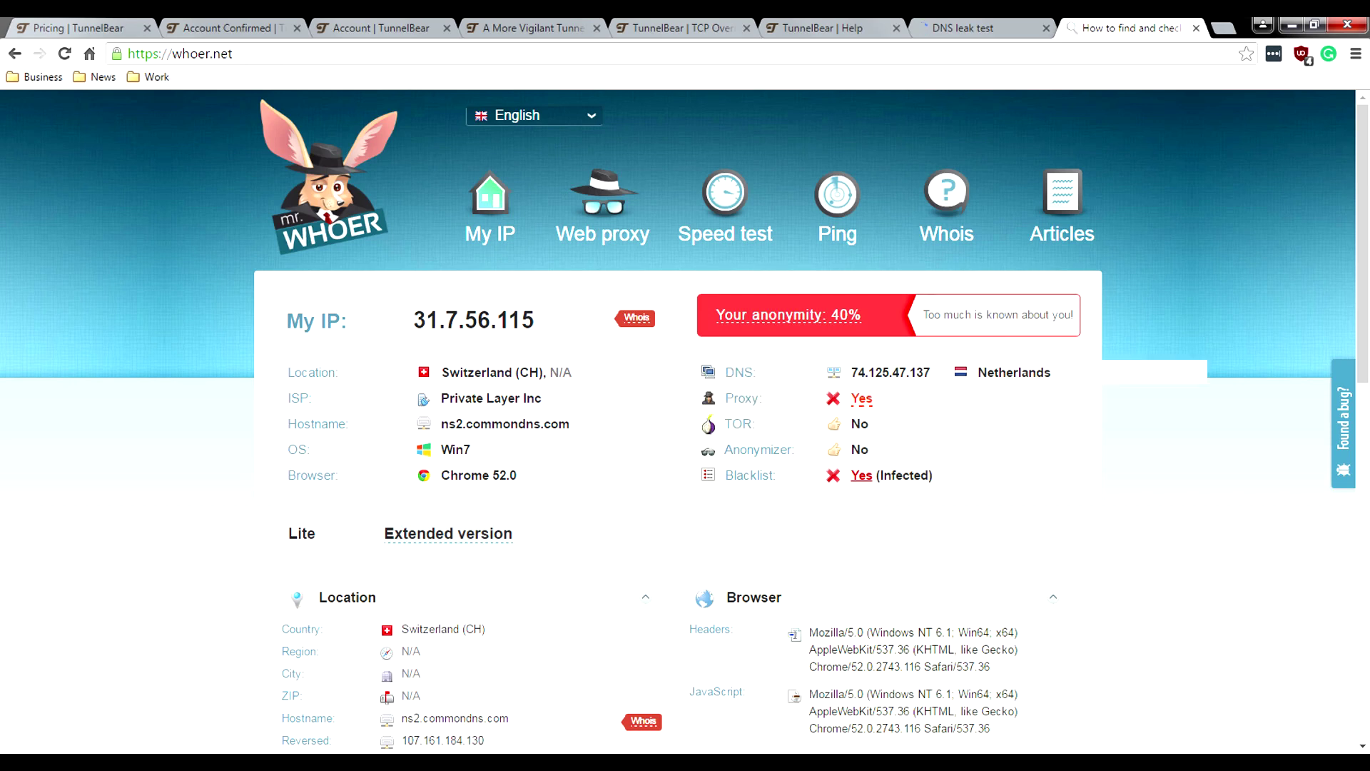
pyautogui.scroll(-1, 685, 421)
pyautogui.scroll(1, 685, 421)
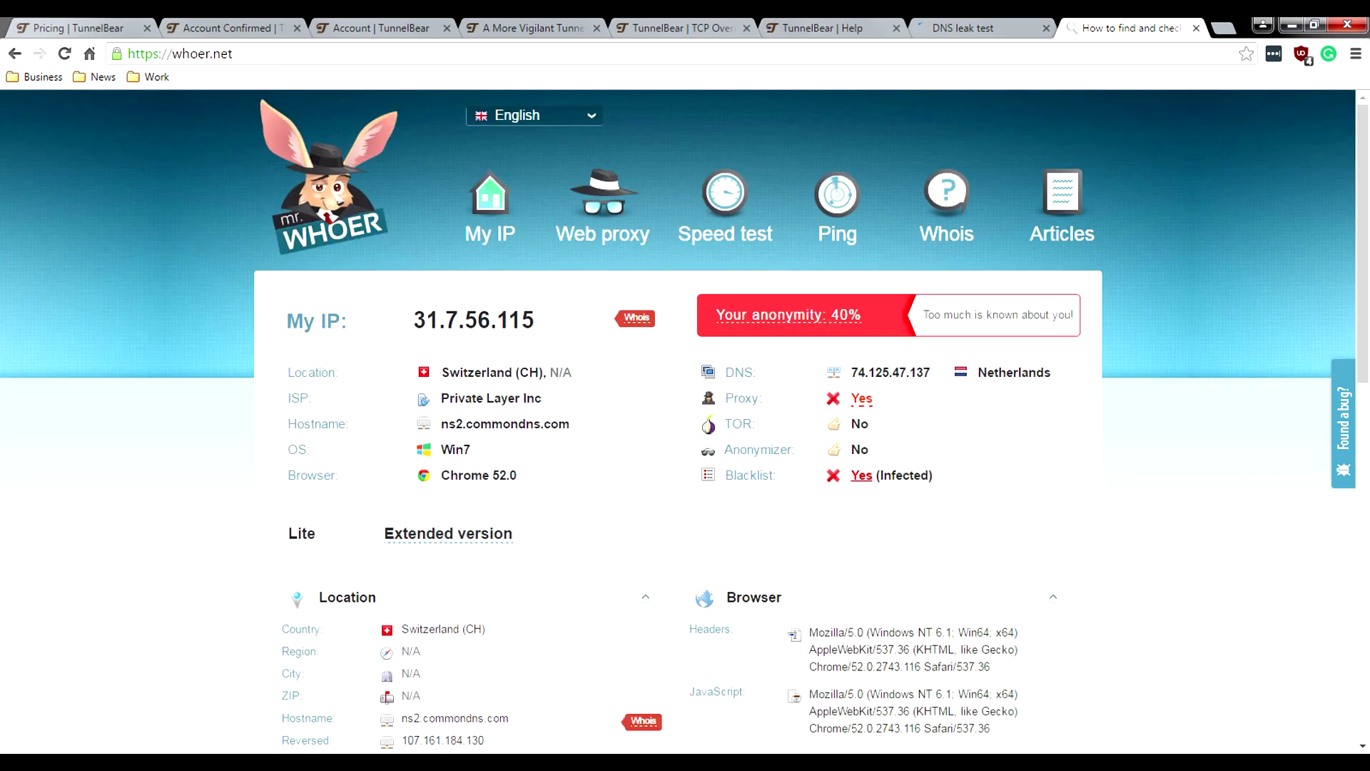
# Step: On whoer.net, look up Proxy and Anonymizer definitions and review the Blacklist Yes (Infected) result
pyautogui.doubleClick(742, 397)
pyautogui.doubleClick(758, 448)
pyautogui.doubleClick(741, 397)
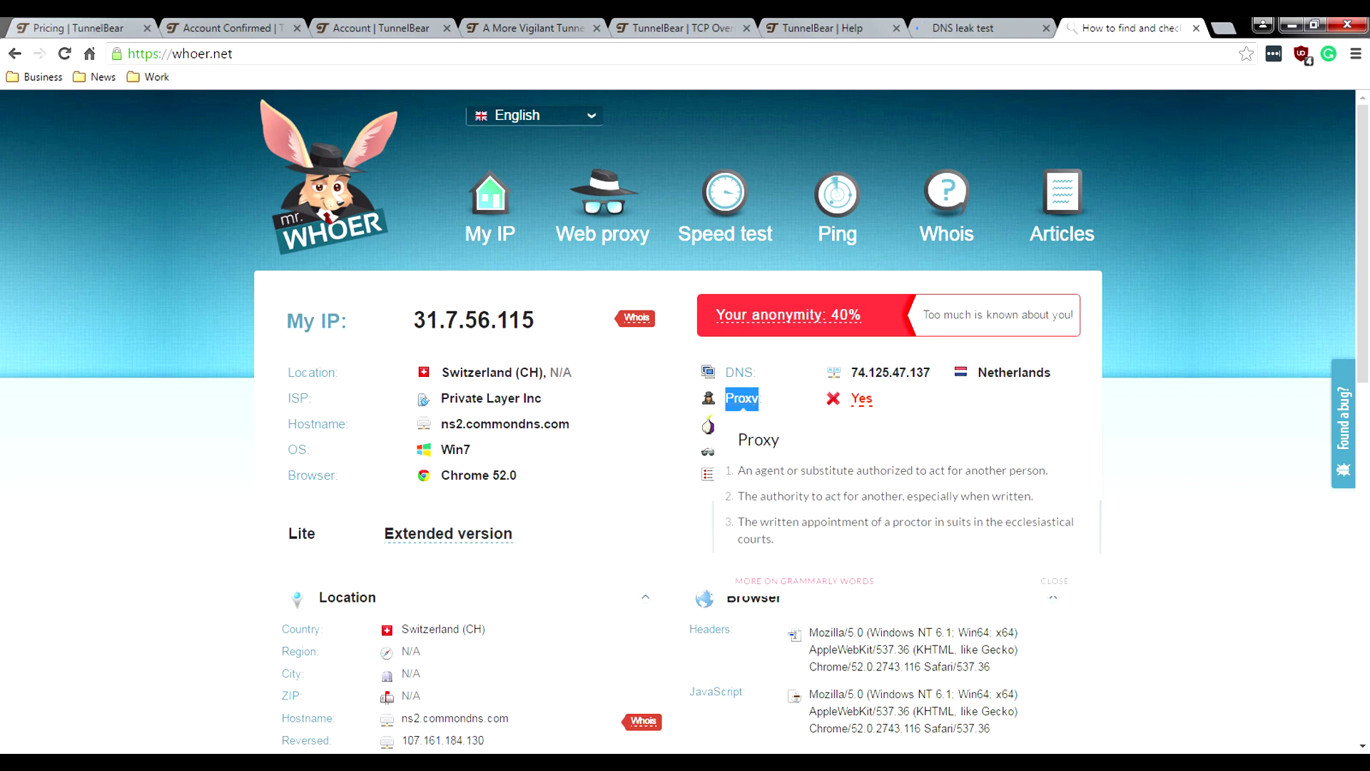
pyautogui.press('Escape')
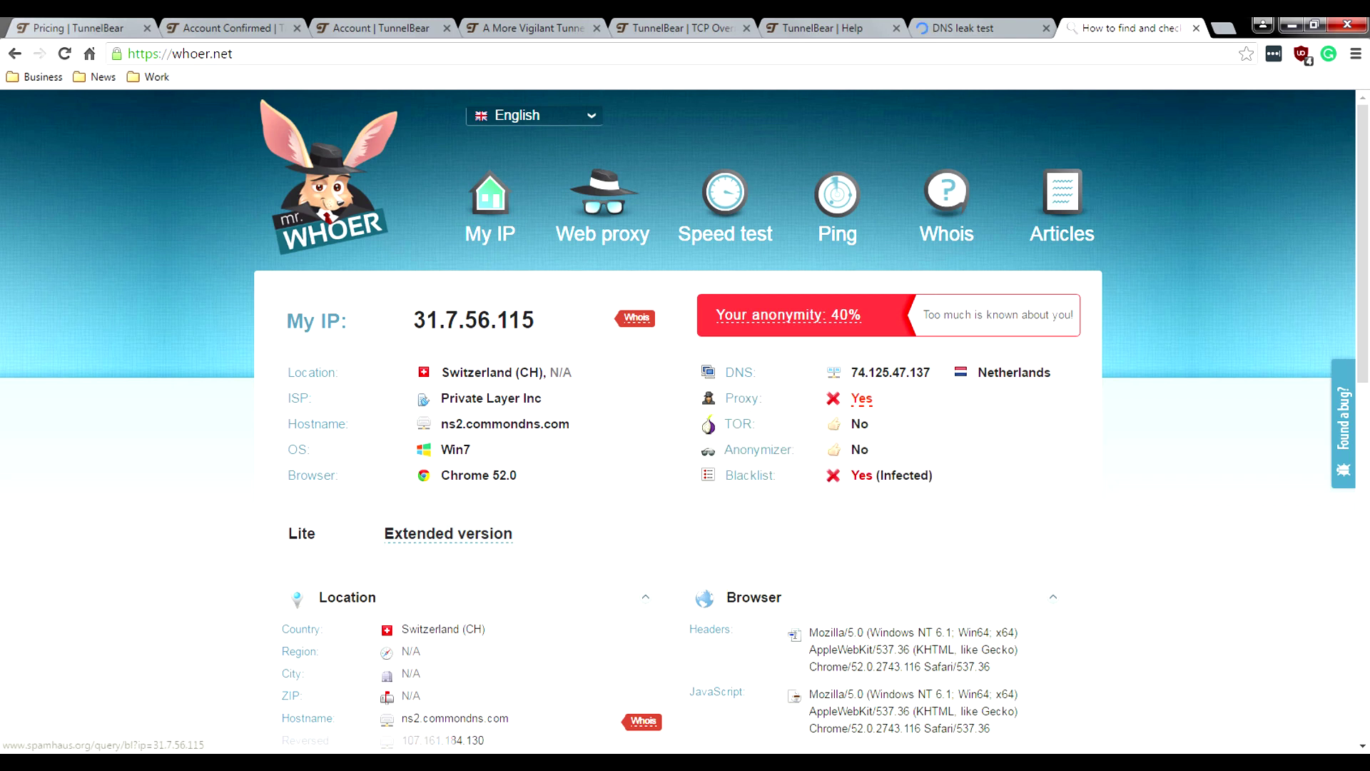
pyautogui.moveTo(934, 475); pyautogui.dragTo(848, 475)
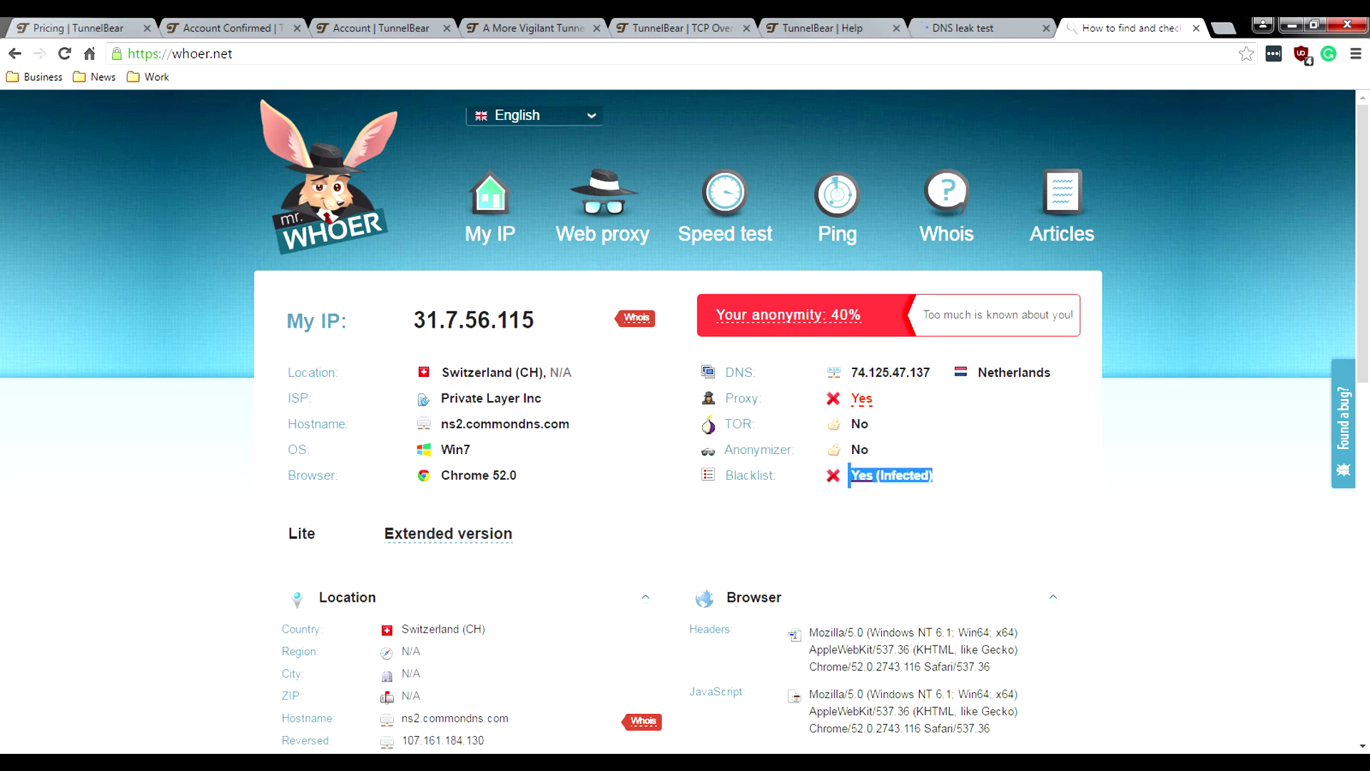
pyautogui.click(849, 475)
pyautogui.scroll(-2, 848, 475)
pyautogui.scroll(-3, 685, 421)
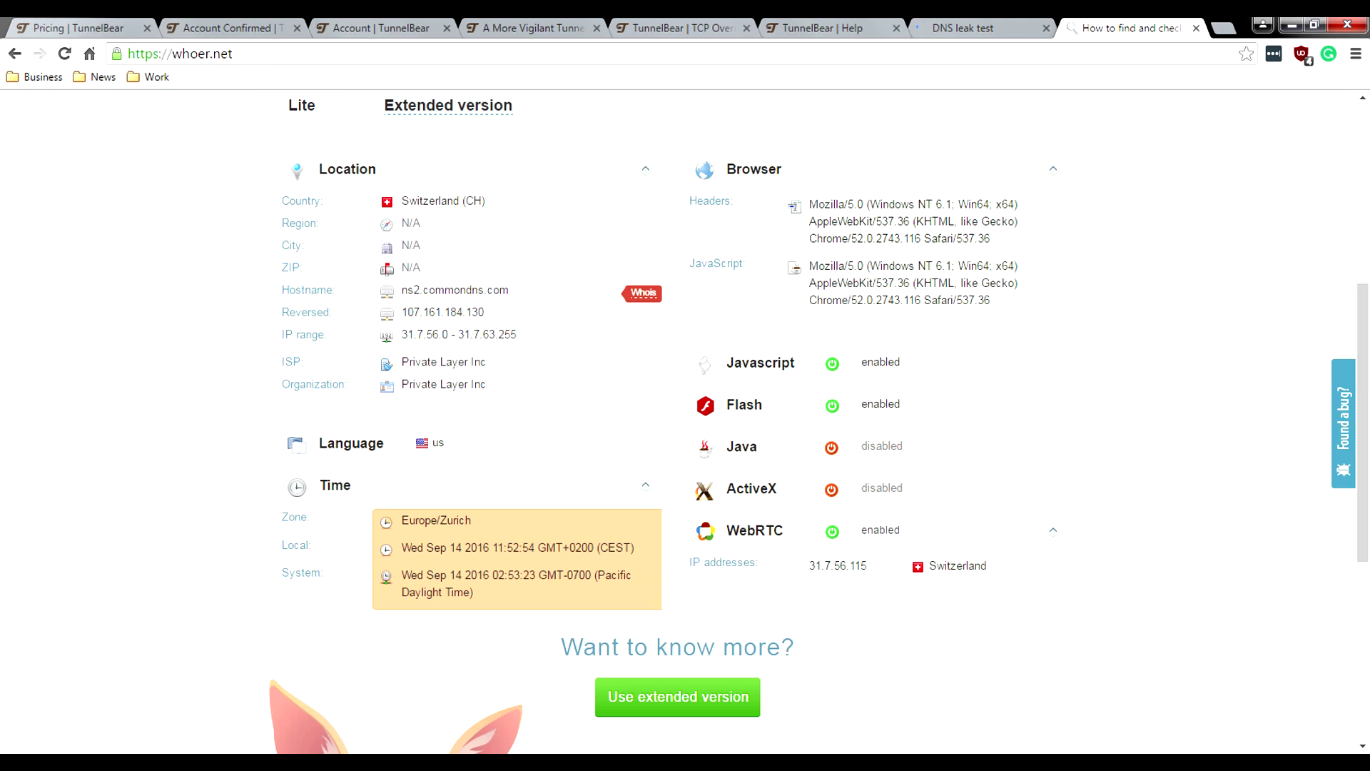
pyautogui.scroll(-1, 685, 421)
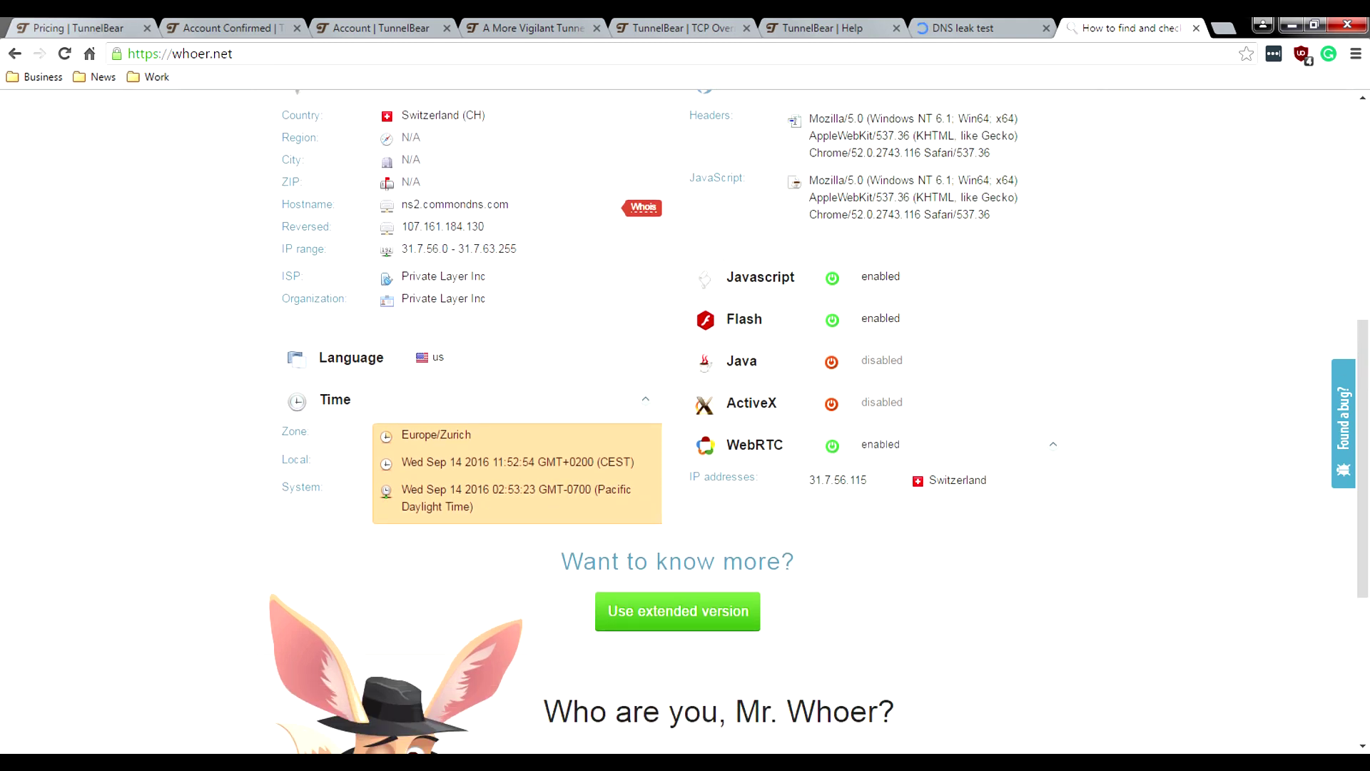
# Step: Rerun the DNS leak test and scroll through results listing only Netherlands Google servers
pyautogui.click(963, 28)
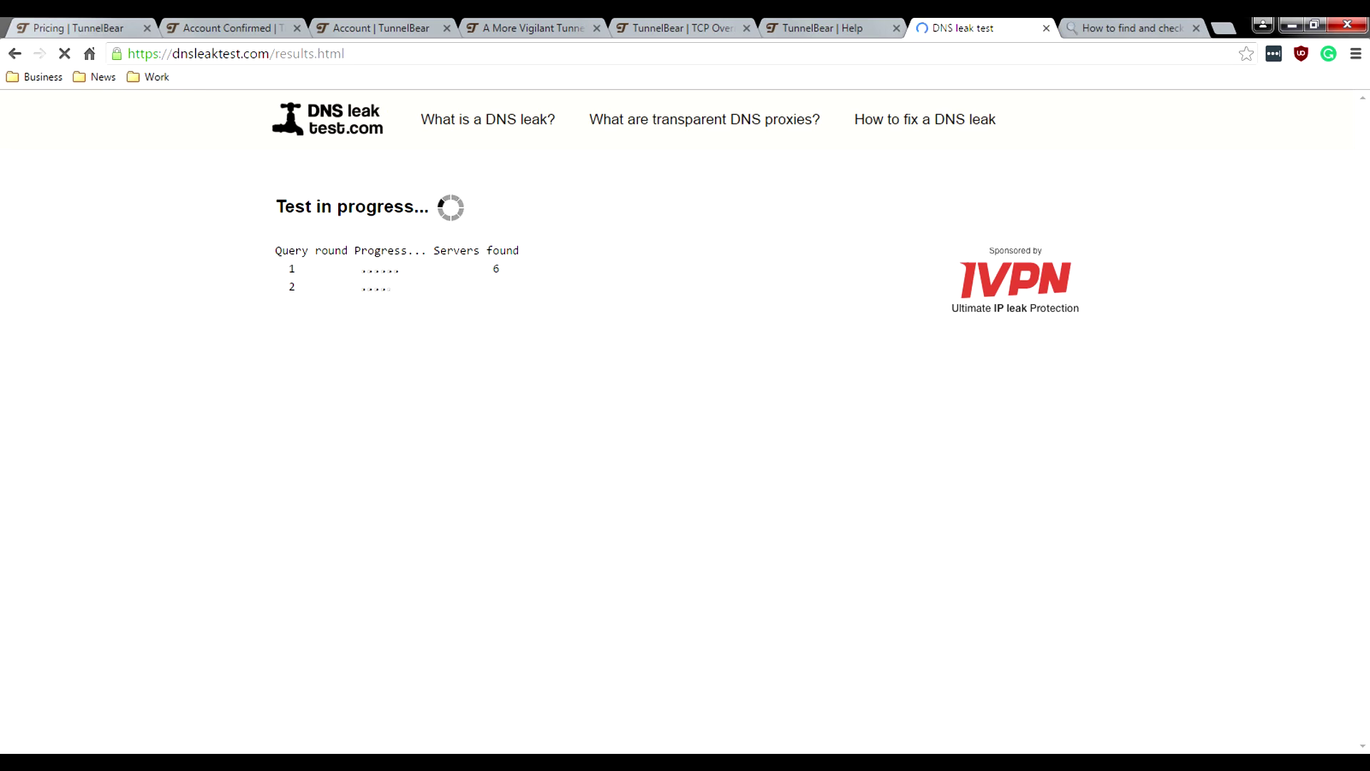
pyautogui.click(735, 550)
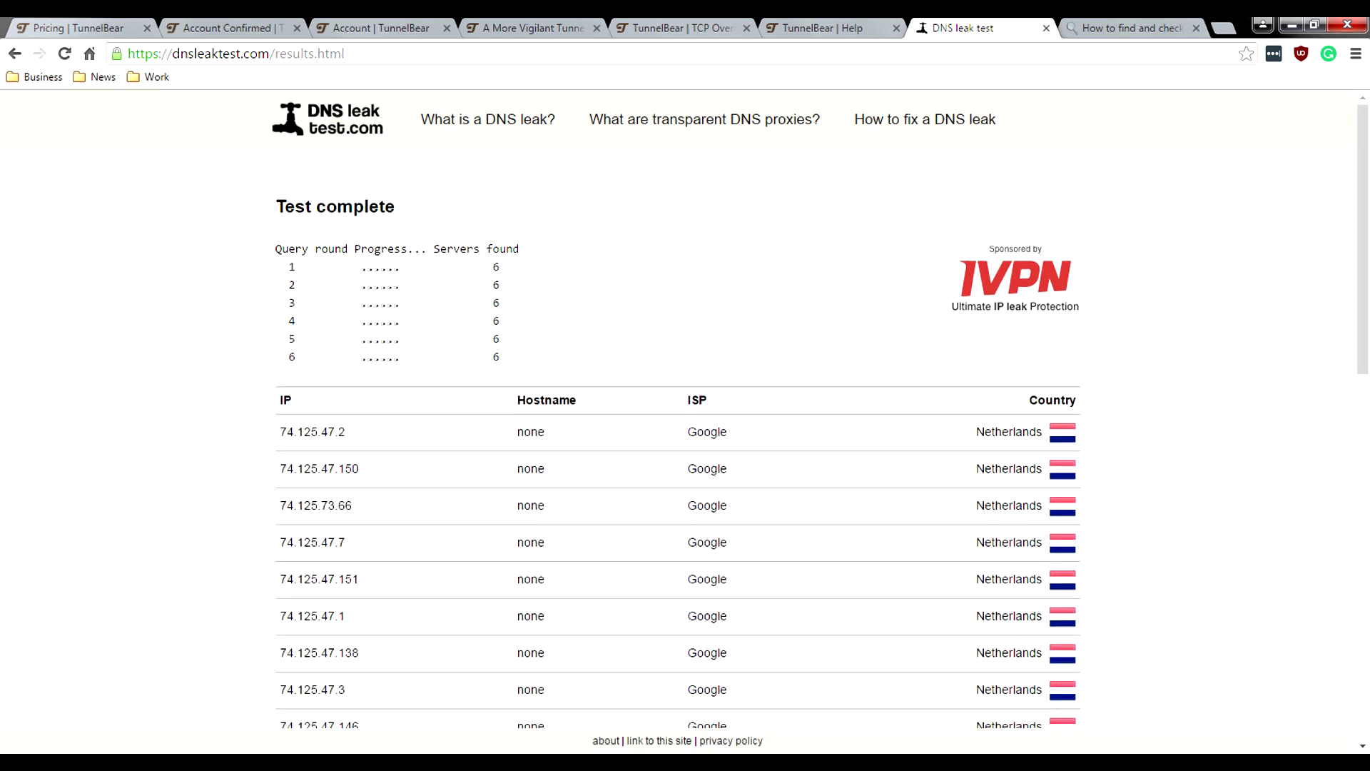
pyautogui.scroll(-1, 685, 410)
pyautogui.scroll(-5, 685, 410)
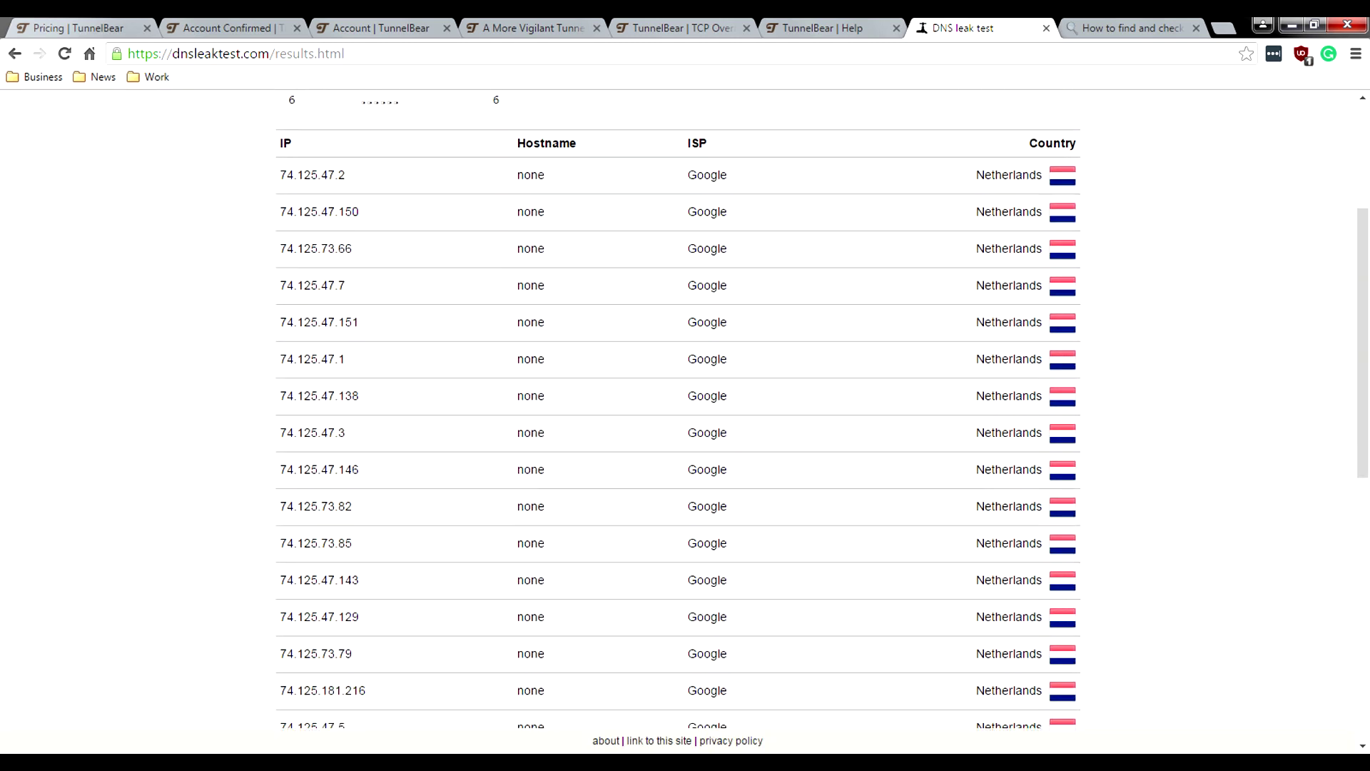
pyautogui.scroll(-7, 685, 411)
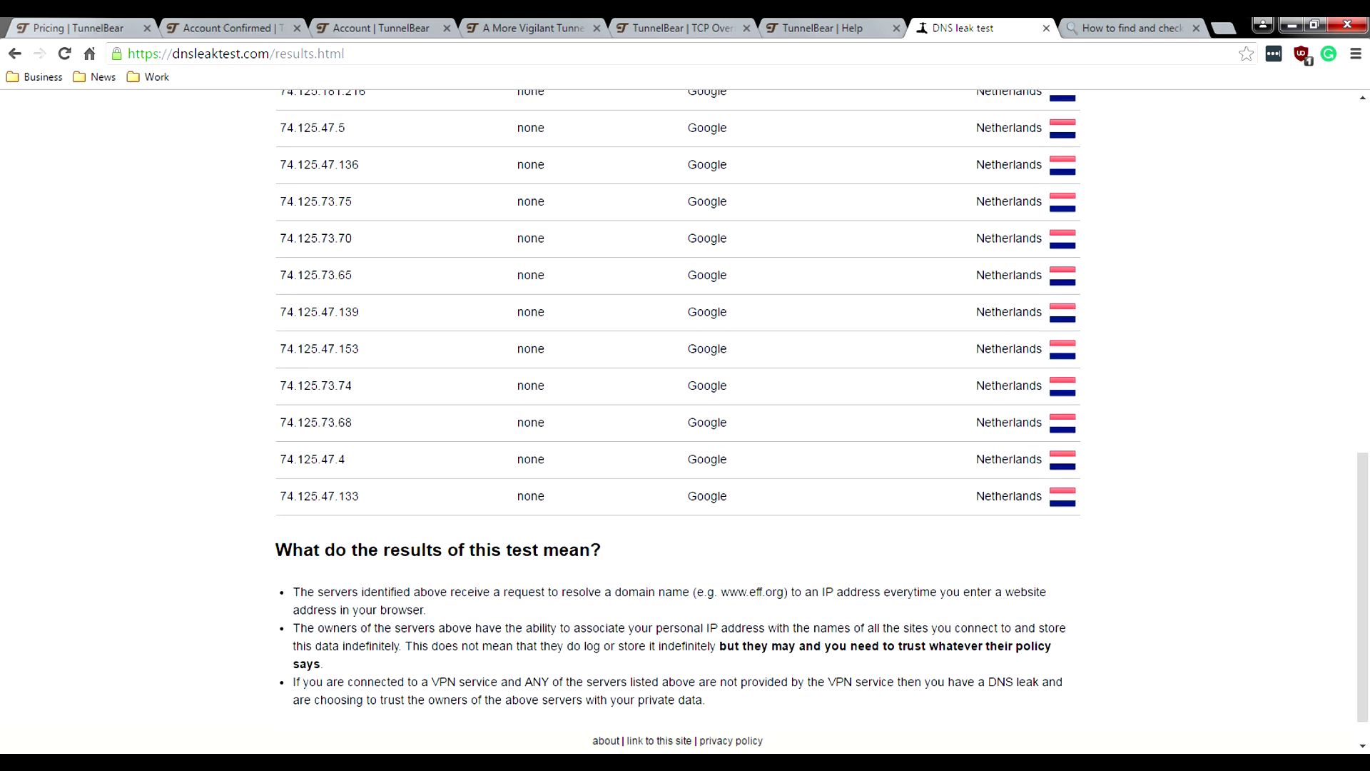
pyautogui.scroll(12, 685, 410)
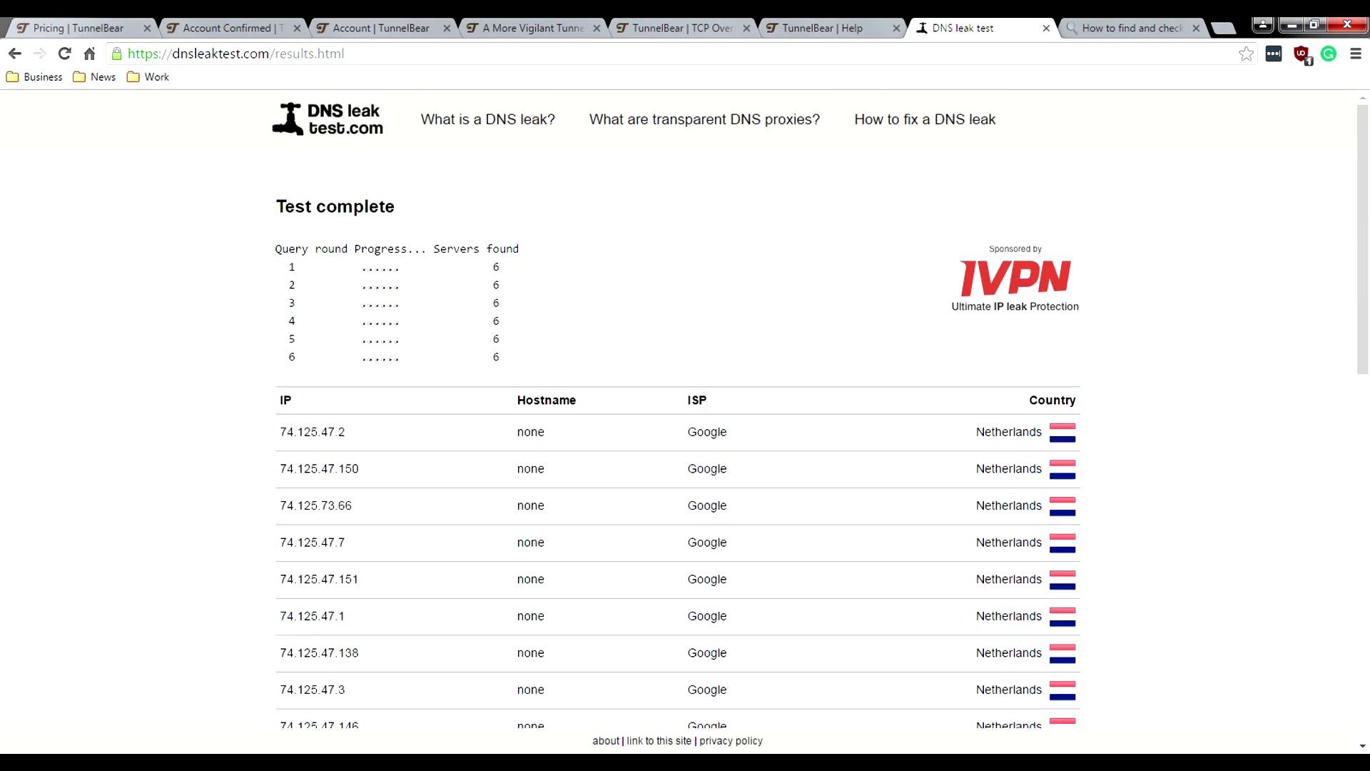
pyautogui.scroll(-11, 685, 410)
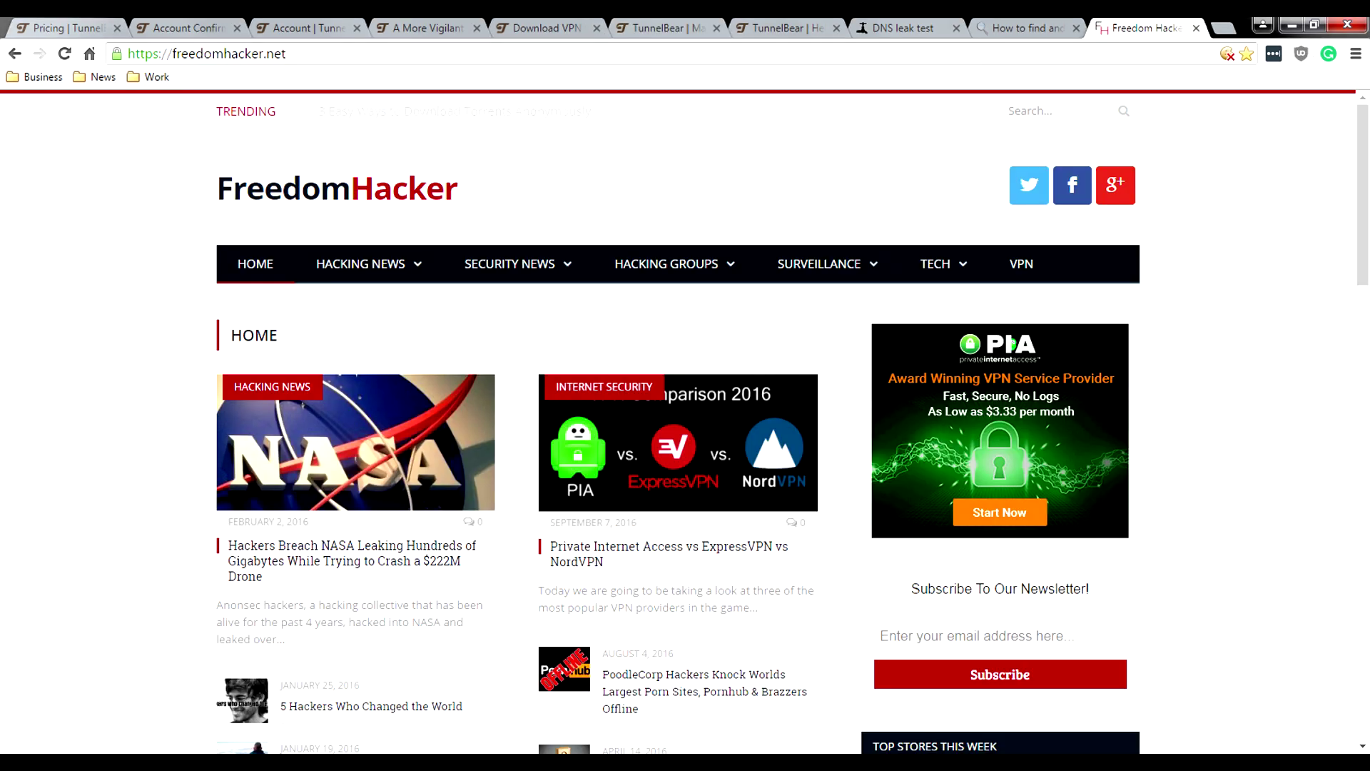
# Step: Reload the freedomhacker.net home page and scroll up and down through its articles
pyautogui.click(666, 263)
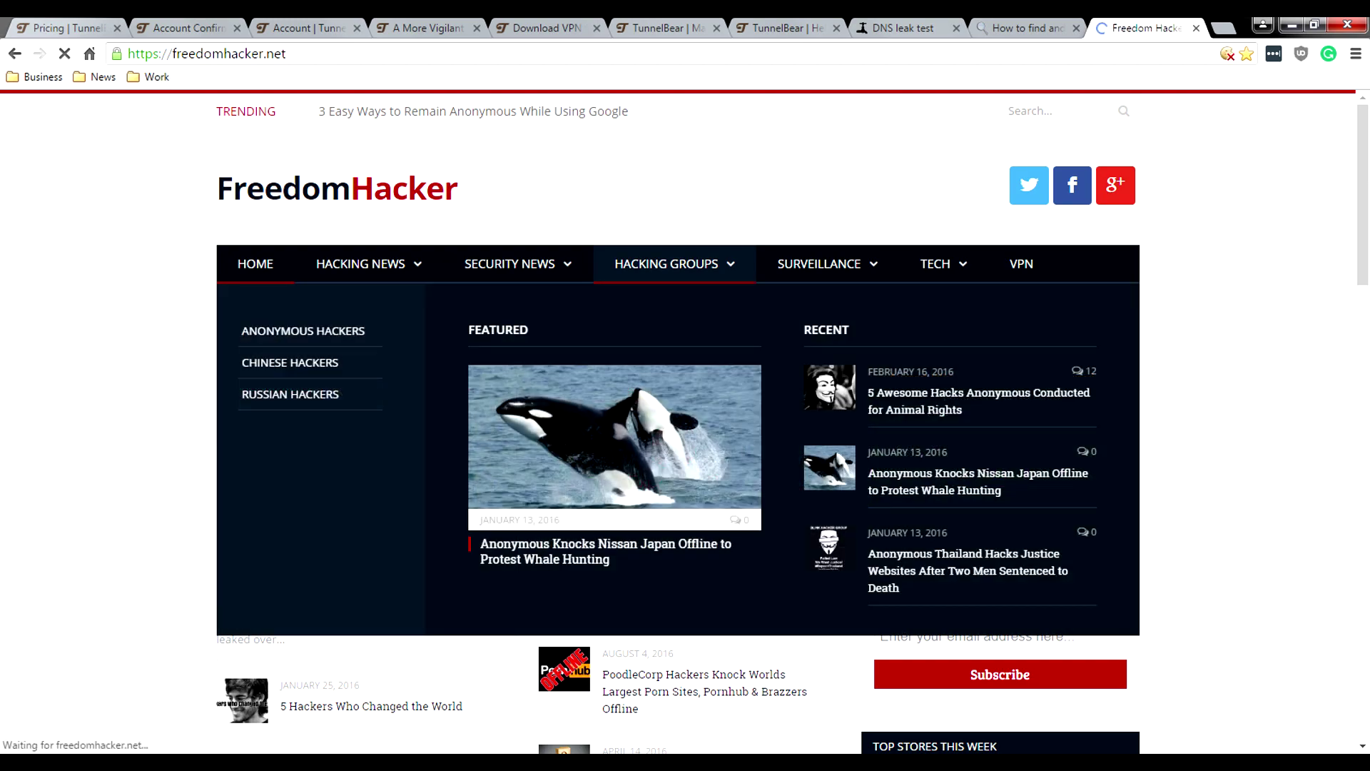
pyautogui.scroll(-13, 685, 421)
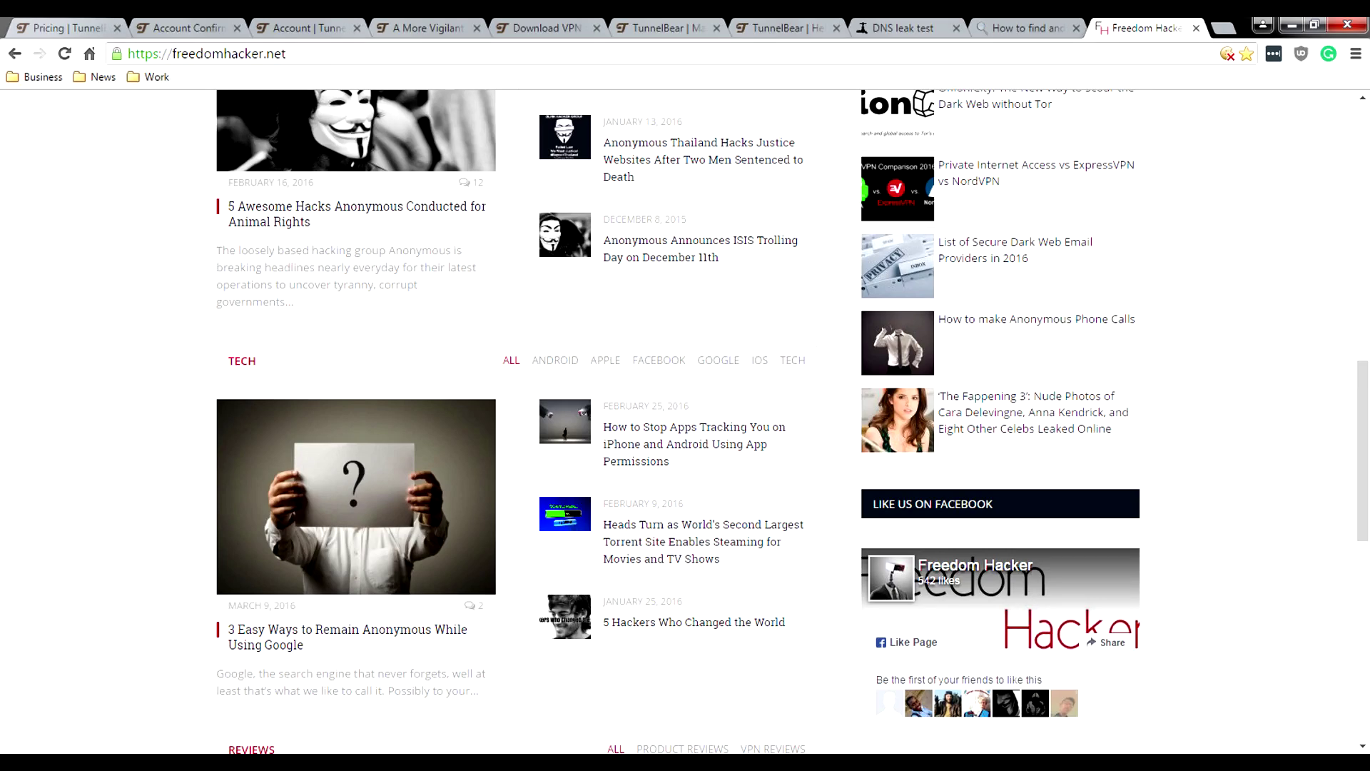
pyautogui.scroll(-4, 685, 421)
pyautogui.scroll(7, 685, 421)
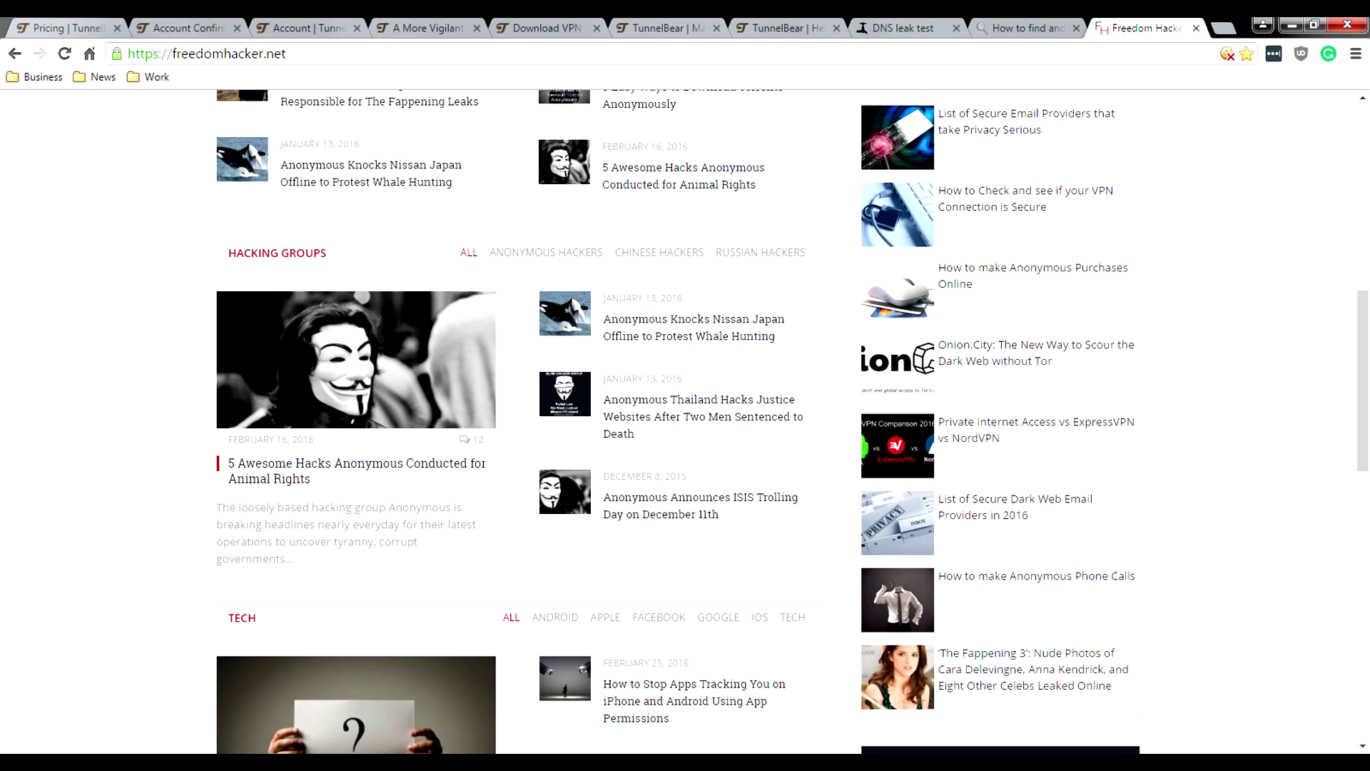
pyautogui.scroll(7, 685, 421)
pyautogui.scroll(-6, 685, 421)
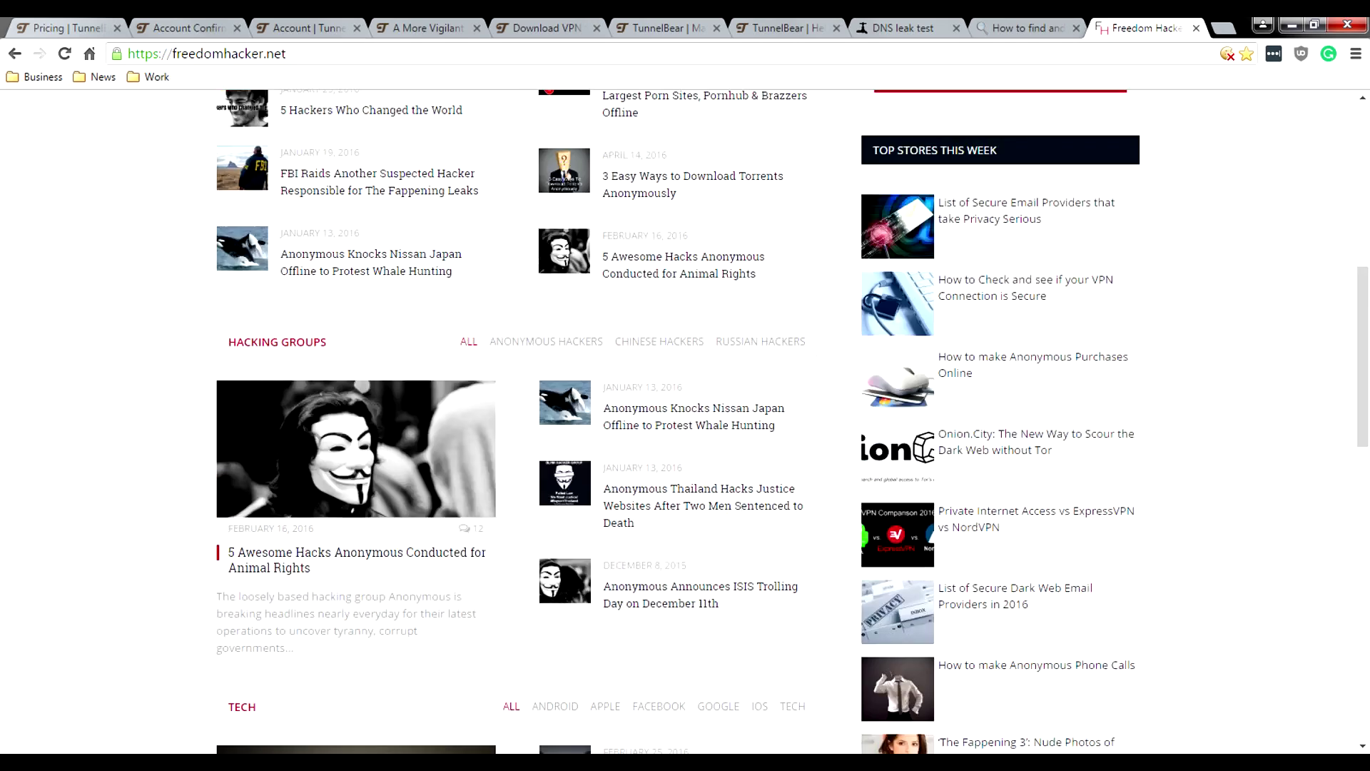
pyautogui.scroll(-5, 685, 421)
pyautogui.scroll(-1, 685, 421)
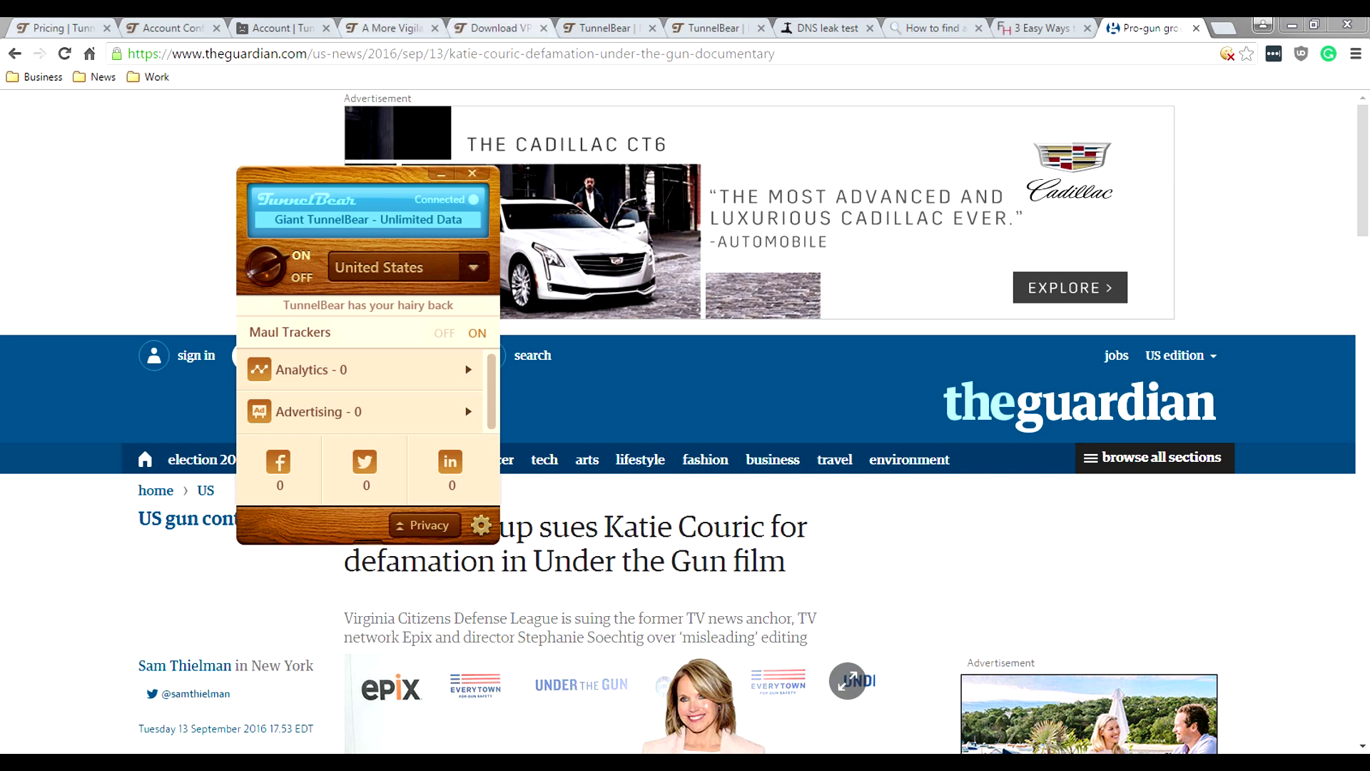
# Step: Open the TunnelBear client's Options window from its settings menu
pyautogui.hotkey('ctrl', '5')
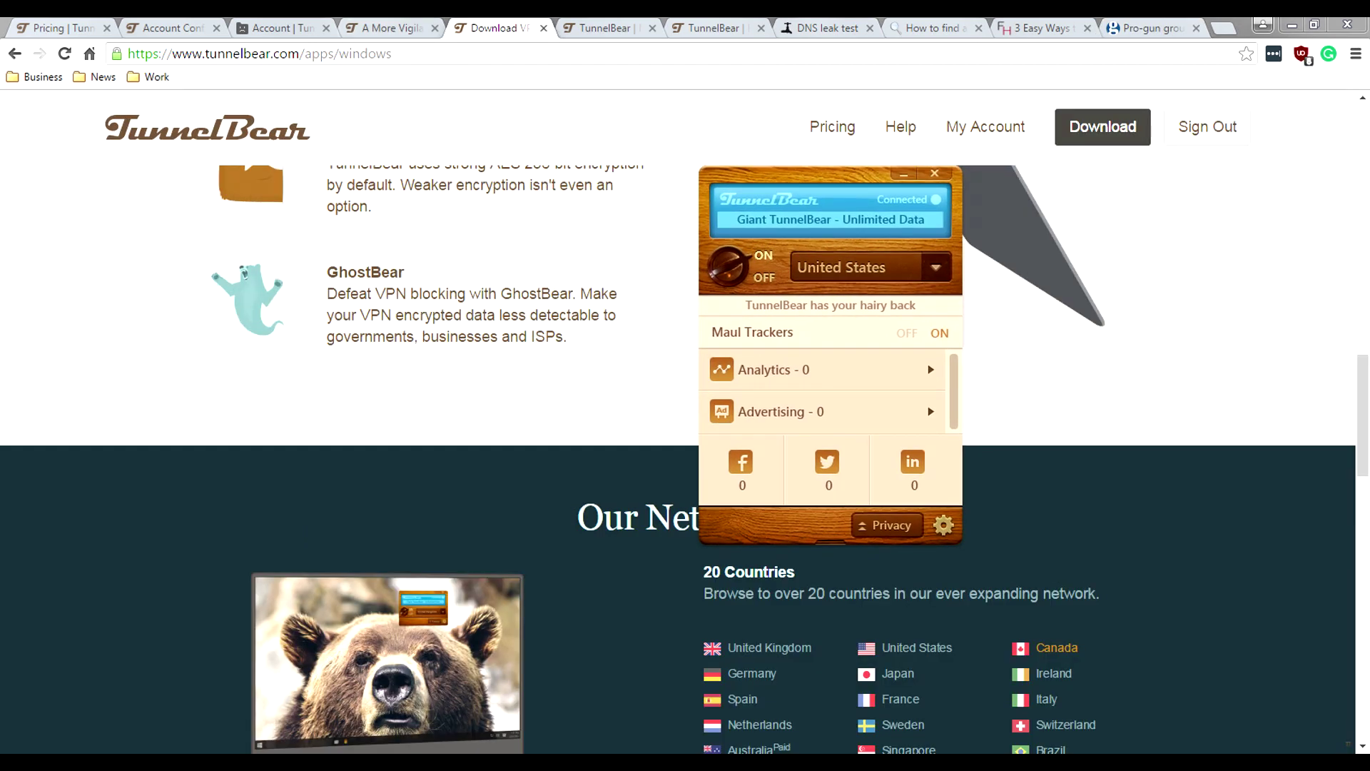
pyautogui.click(886, 526)
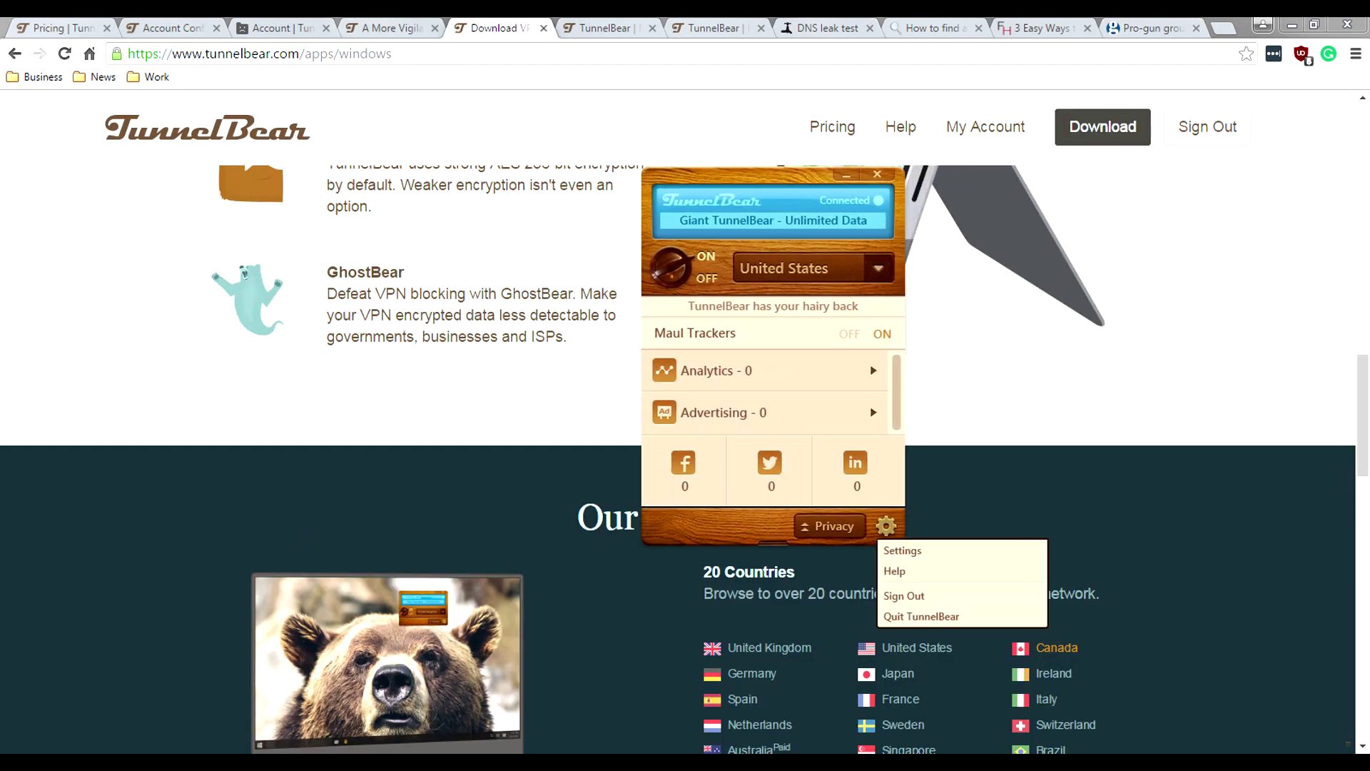
pyautogui.click(898, 547)
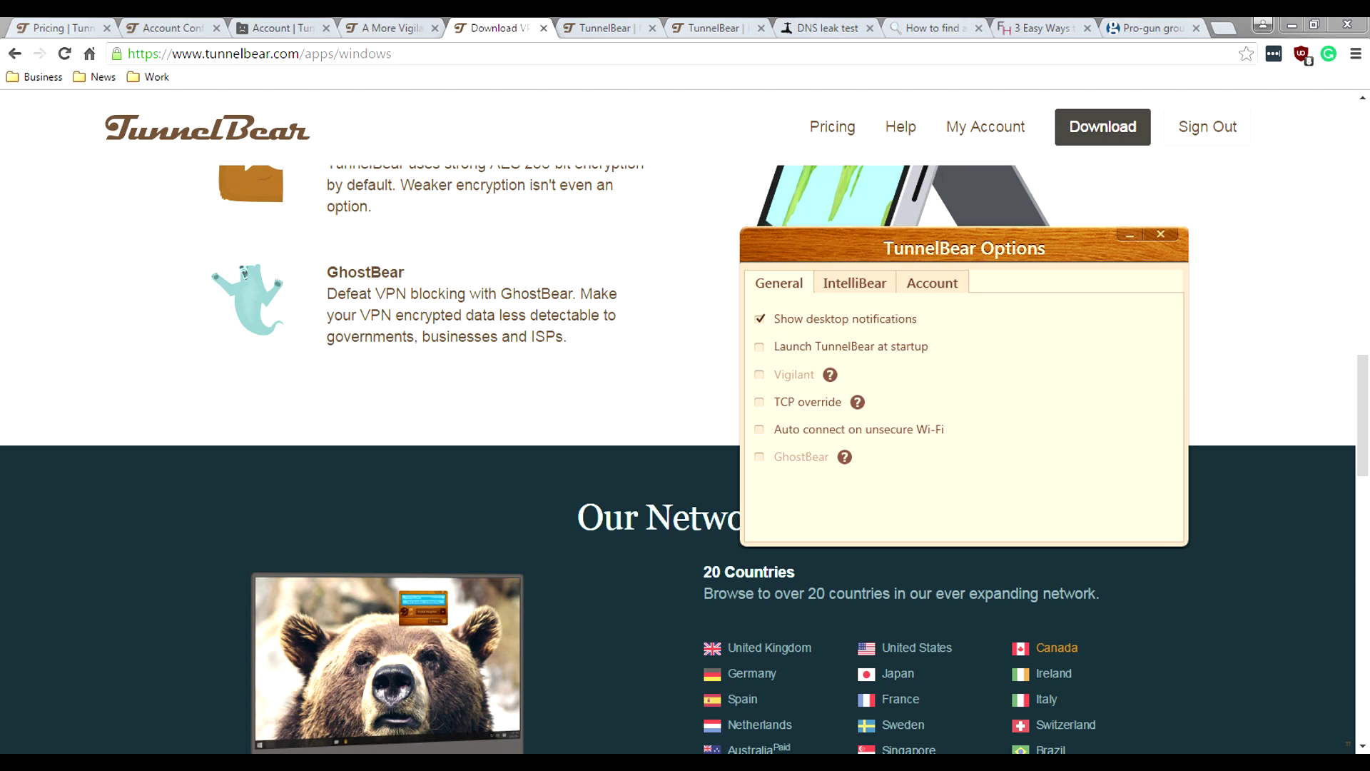
# Step: Close TunnelBear Options, briefly show the connected client, then hide it again
pyautogui.hotkey('alt', 'F4')
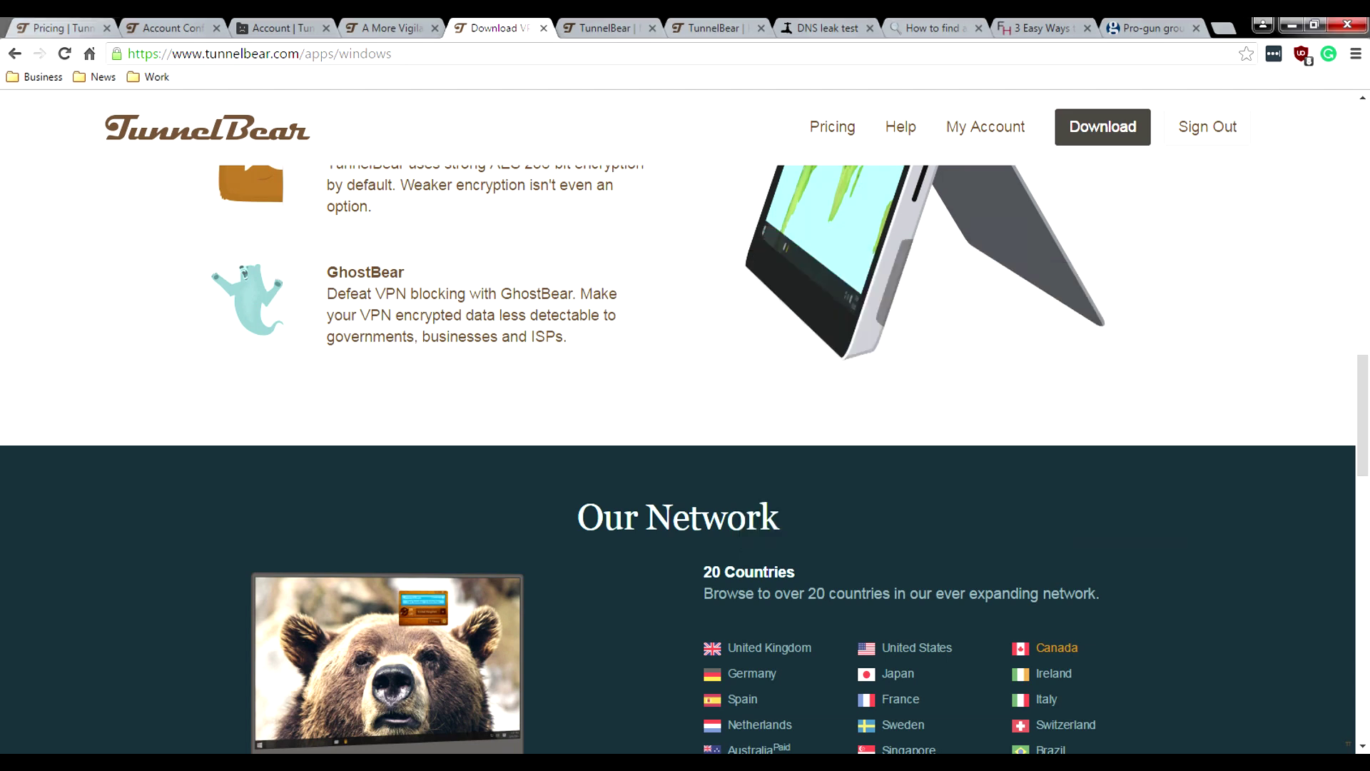
pyautogui.hotkey('alt', 'Tab')
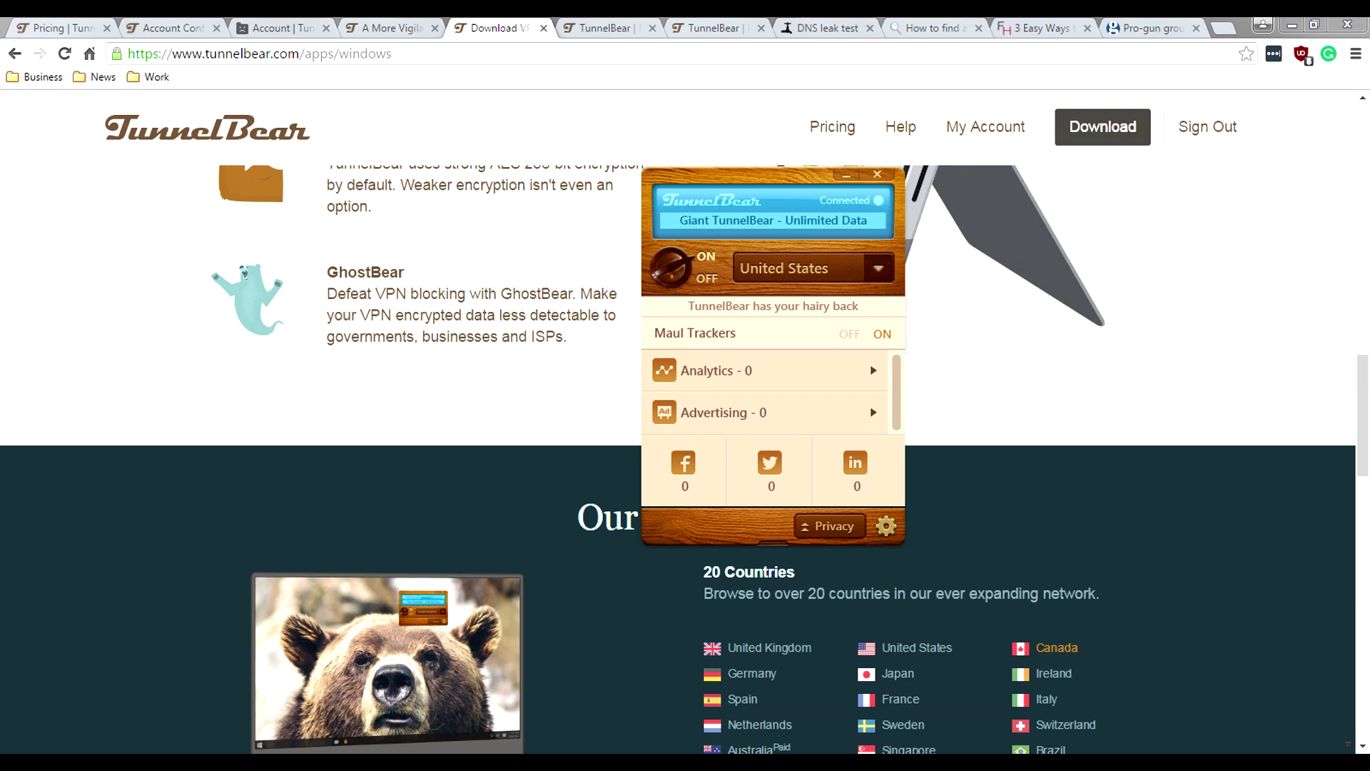
pyautogui.hotkey('alt', 'Tab')
pyautogui.scroll(-2, 683, 459)
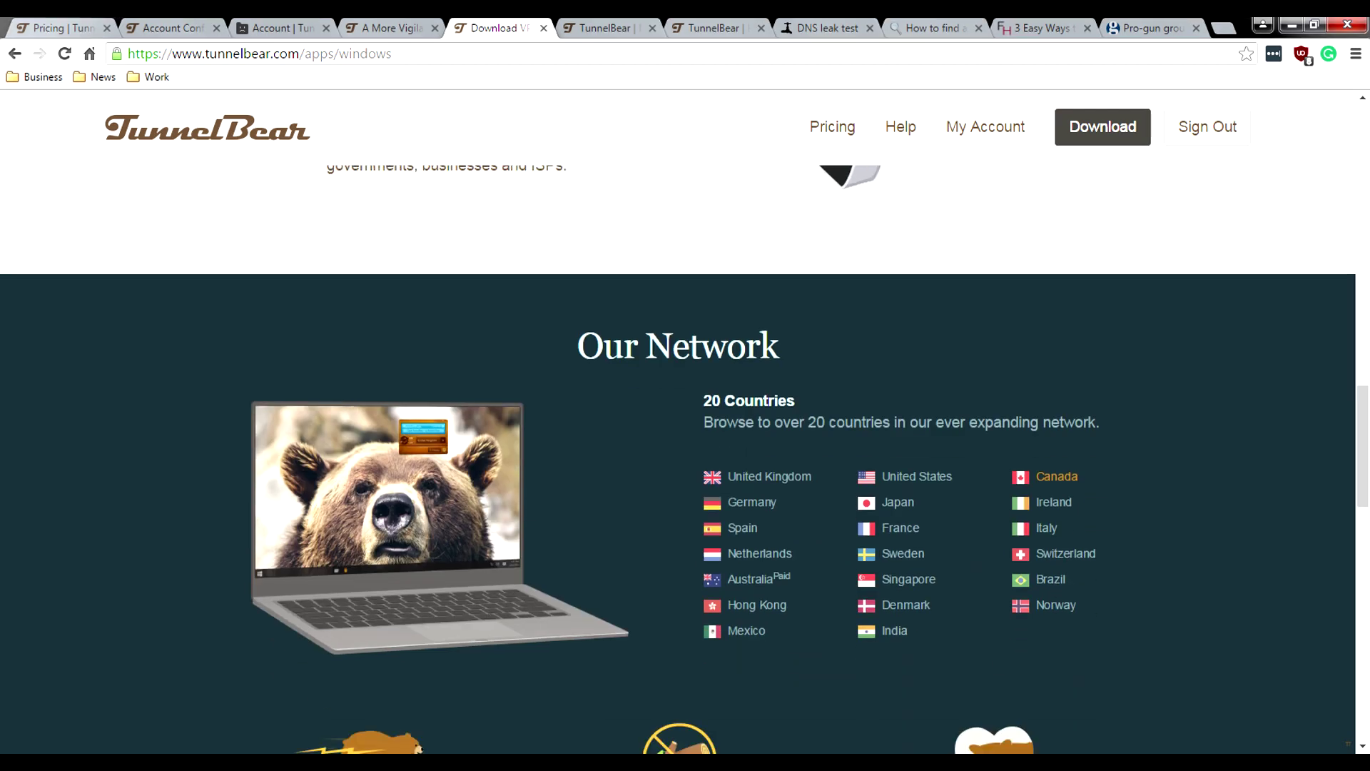
# Step: Scroll the privacy policy down to section 1.3 Operational Data
pyautogui.scroll(-1, 684, 459)
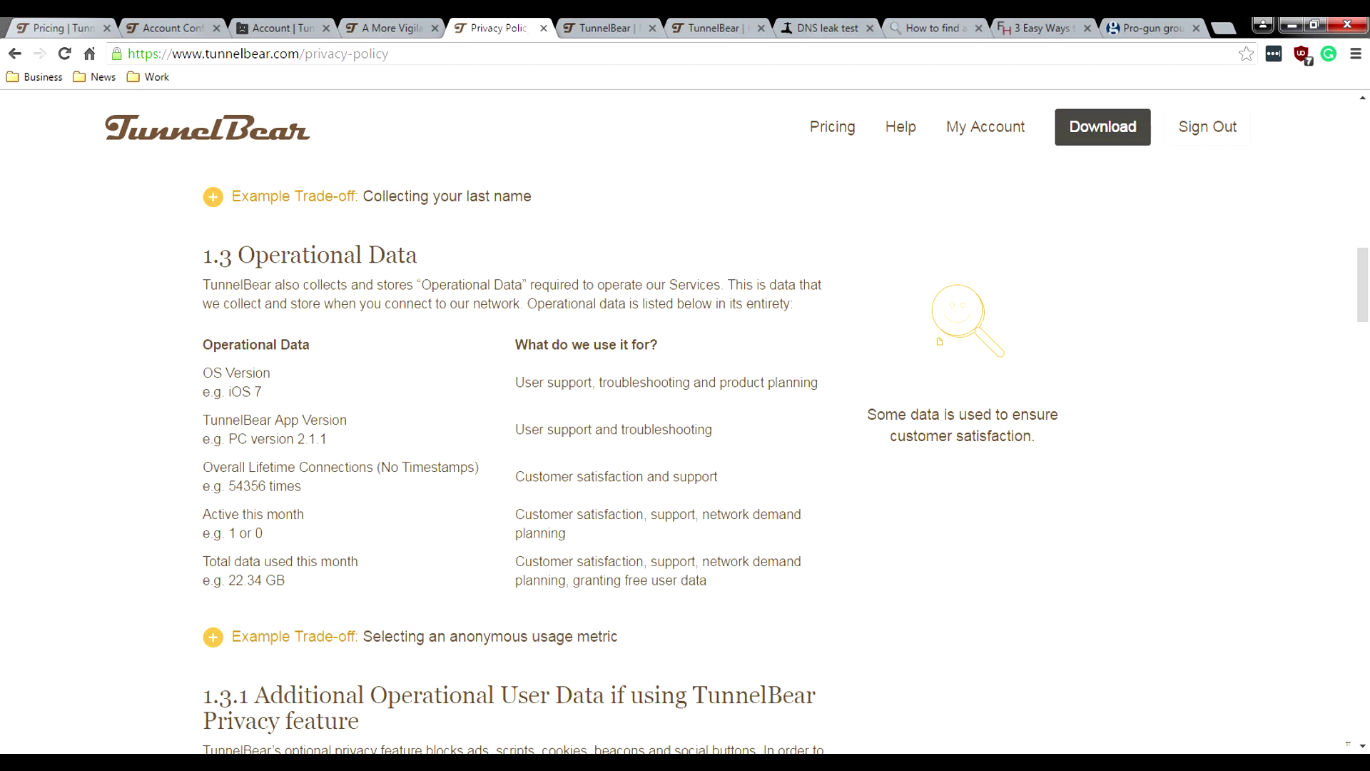
# Step: Highlight the privacy-policy URL path, the tunnelbear.com domain and the phrase 'unique tracking'
pyautogui.moveTo(306, 53); pyautogui.dragTo(389, 54)
pyautogui.scroll(-2, 629, 465)
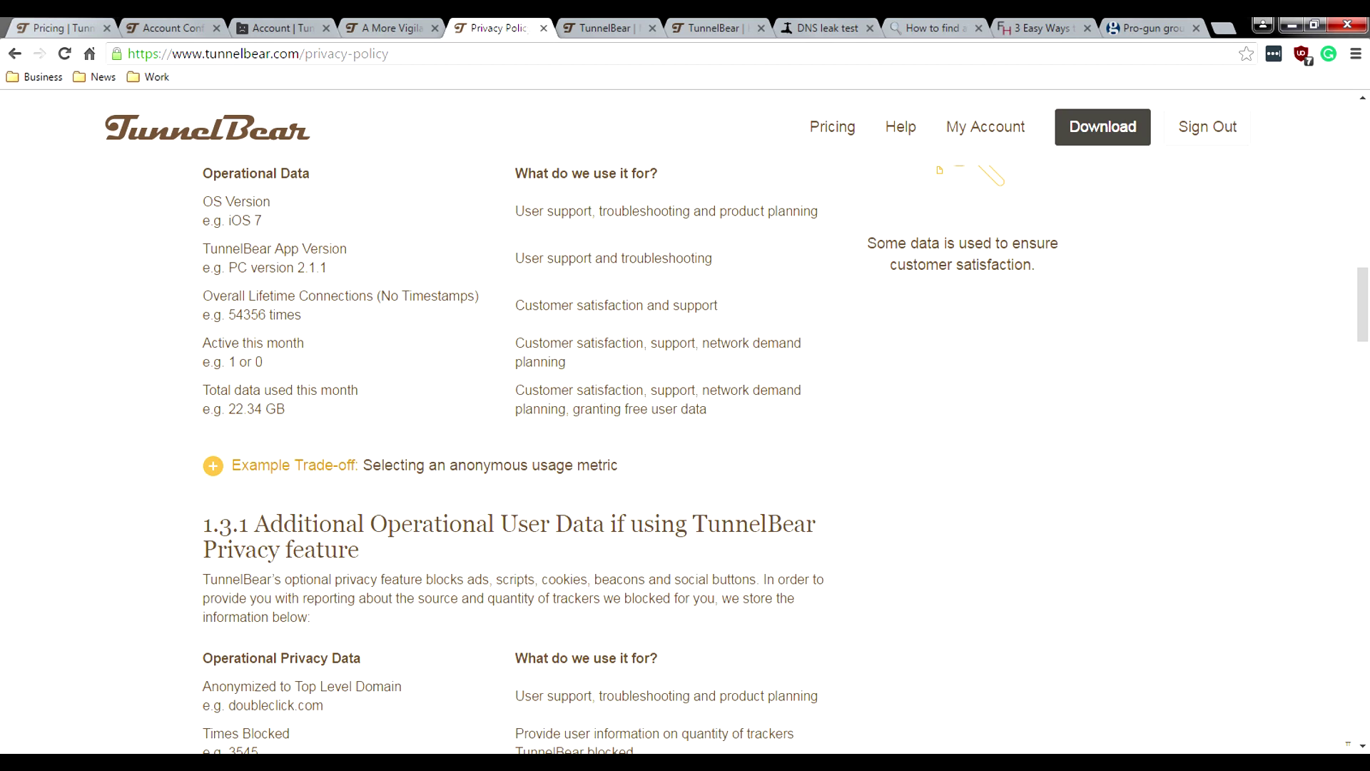
pyautogui.scroll(-3, 685, 457)
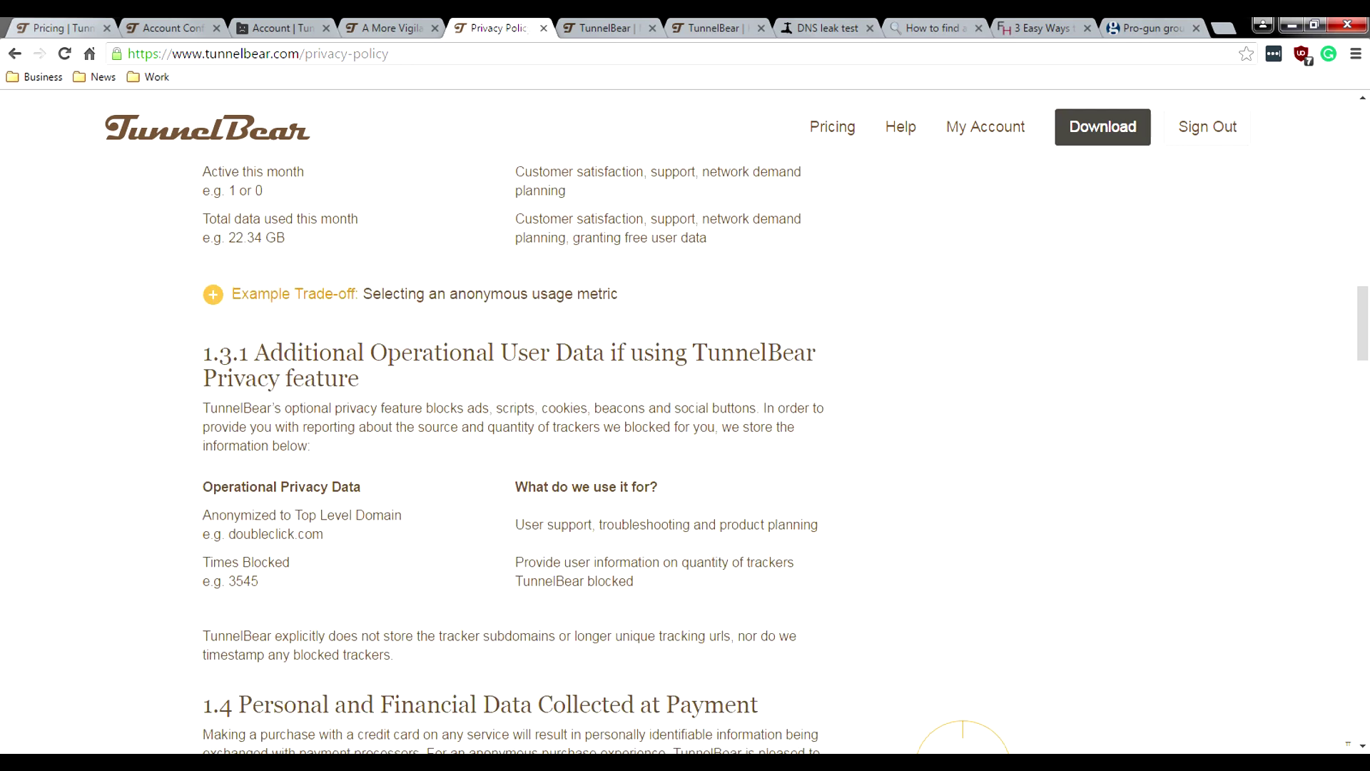
pyautogui.scroll(-3, 685, 456)
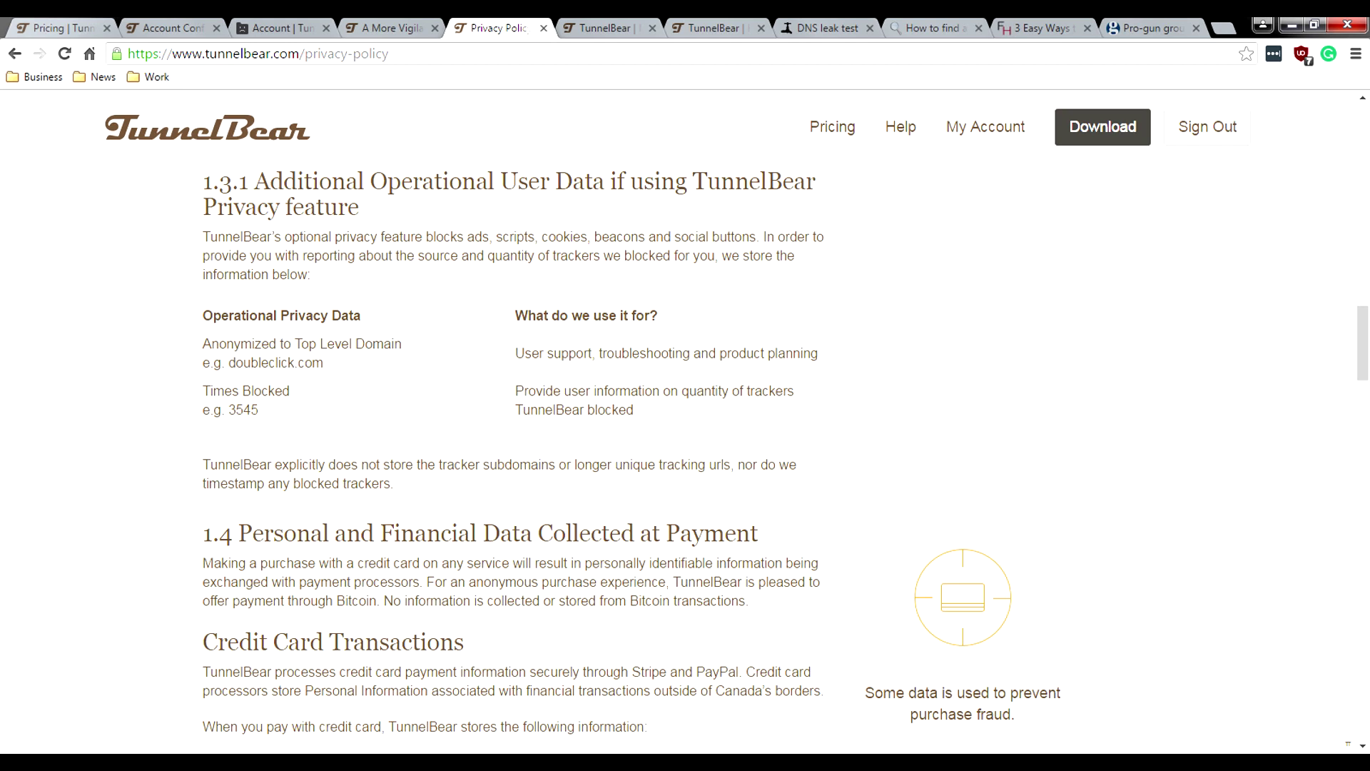
pyautogui.doubleClick(210, 53)
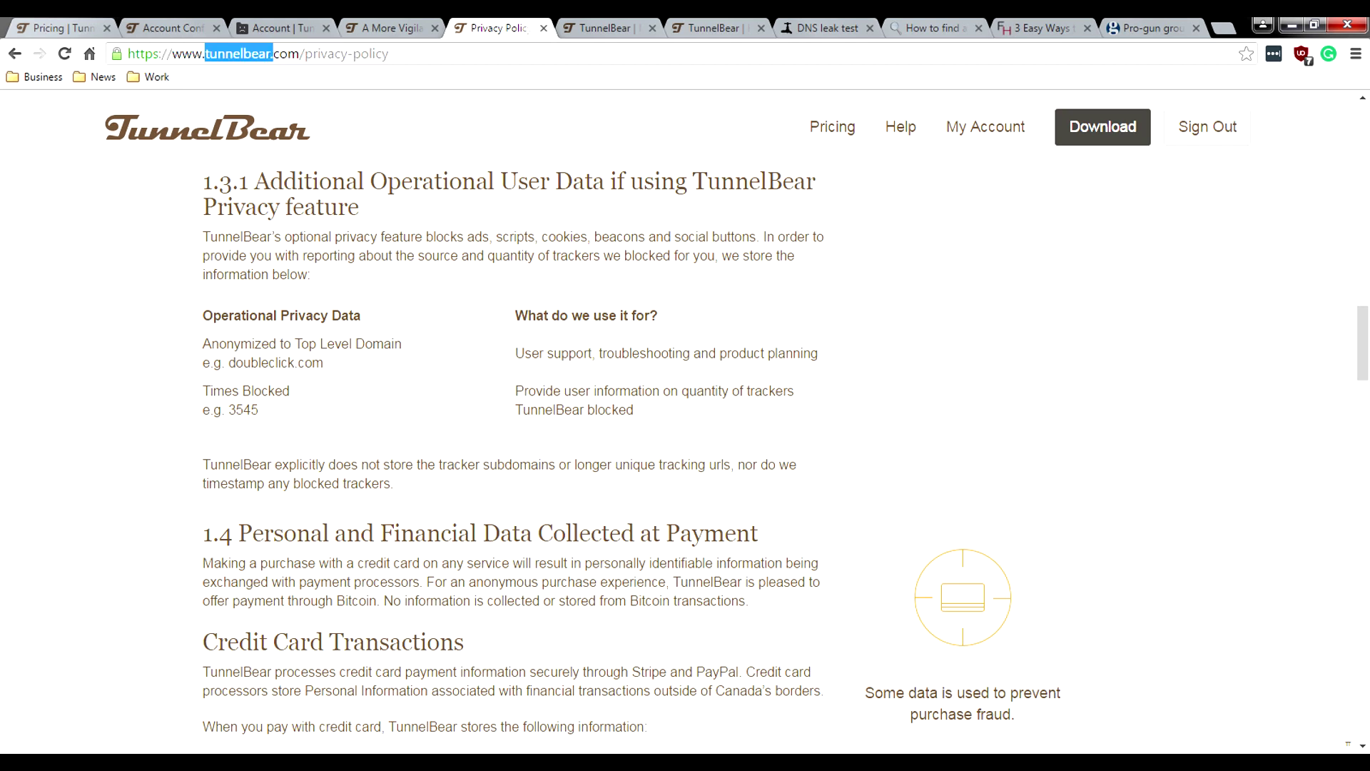
pyautogui.hotkey('shift', 'Right')
pyautogui.hotkey('shift', 'Right')
pyautogui.hotkey('shift', 'Right')
pyautogui.hotkey('shift', 'Right')
pyautogui.moveTo(615, 465); pyautogui.dragTo(705, 464)
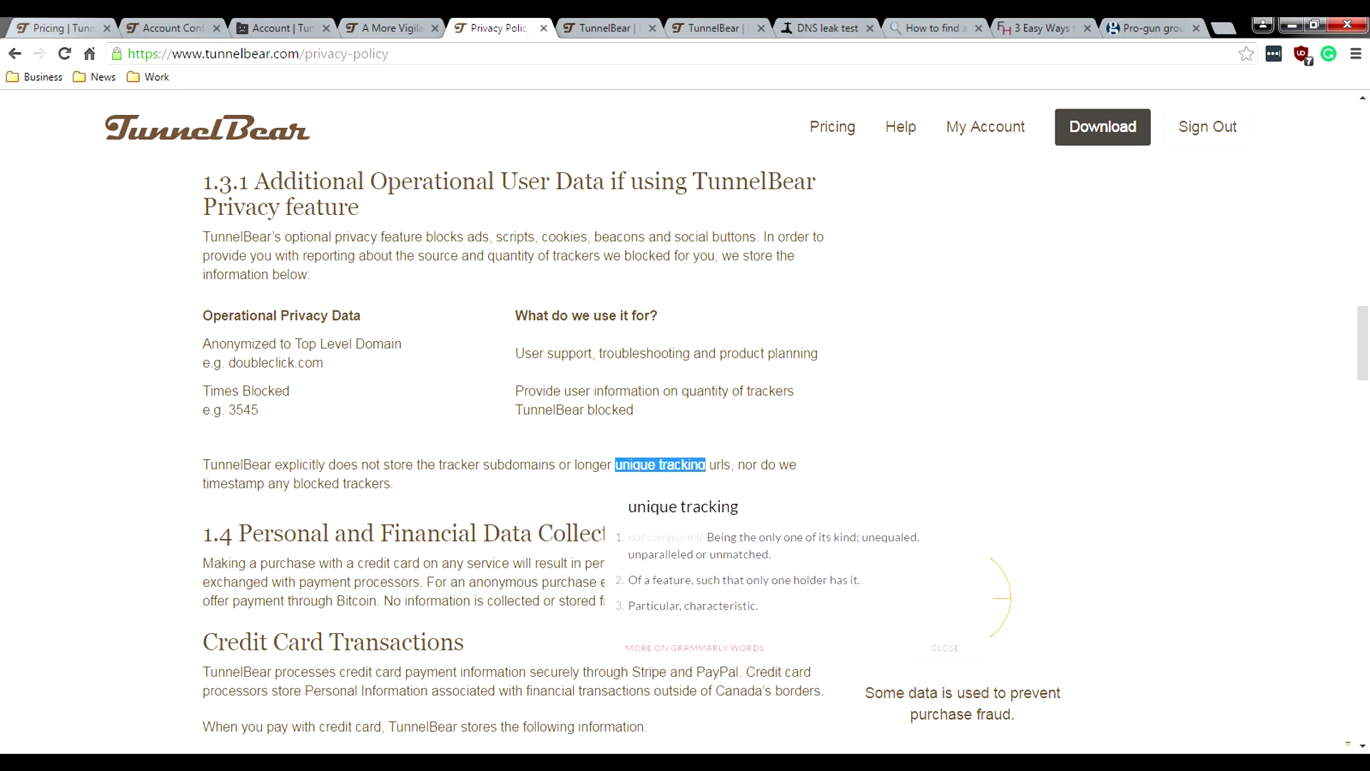
# Step: On the 3 Easy Ways article, highlight its URL path and freedomhacker.net domain, then return to the Maul Trackers help
pyautogui.click(1042, 28)
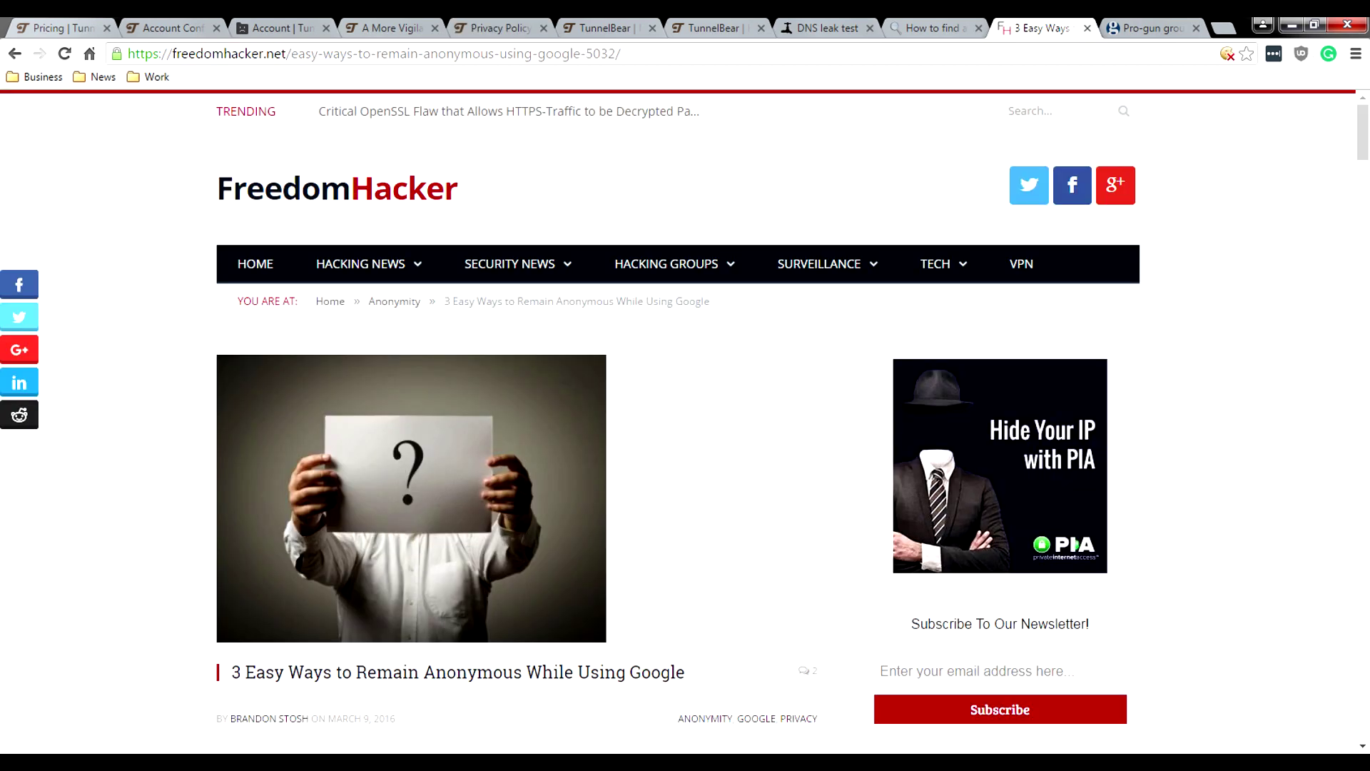
pyautogui.click(173, 54)
pyautogui.moveTo(174, 53); pyautogui.dragTo(621, 54)
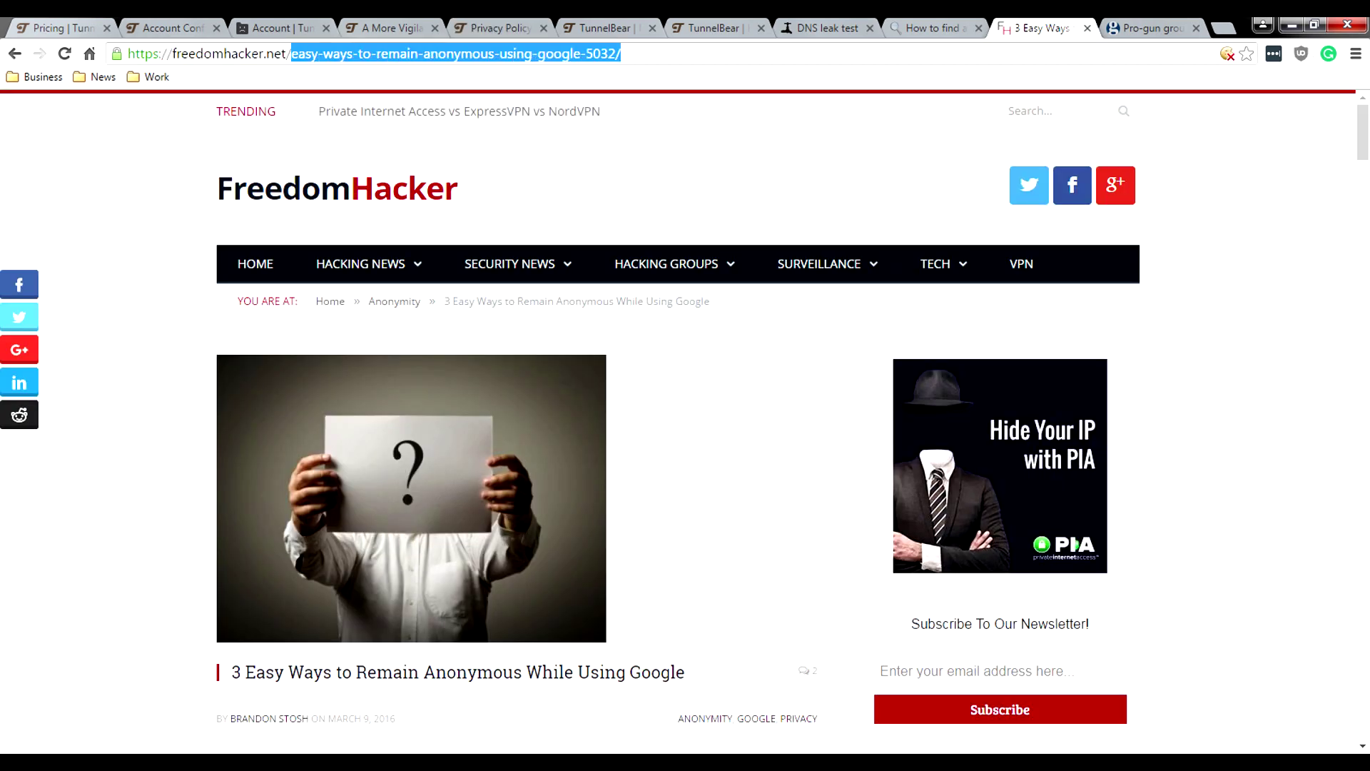
pyautogui.moveTo(171, 53); pyautogui.dragTo(287, 54)
pyautogui.hotkey('ctrl', 'shift', 'Tab')
pyautogui.hotkey('ctrl', 'shift', 'Tab')
pyautogui.hotkey('ctrl', 'shift', 'Tab')
pyautogui.hotkey('ctrl', 'shift', 'Tab')
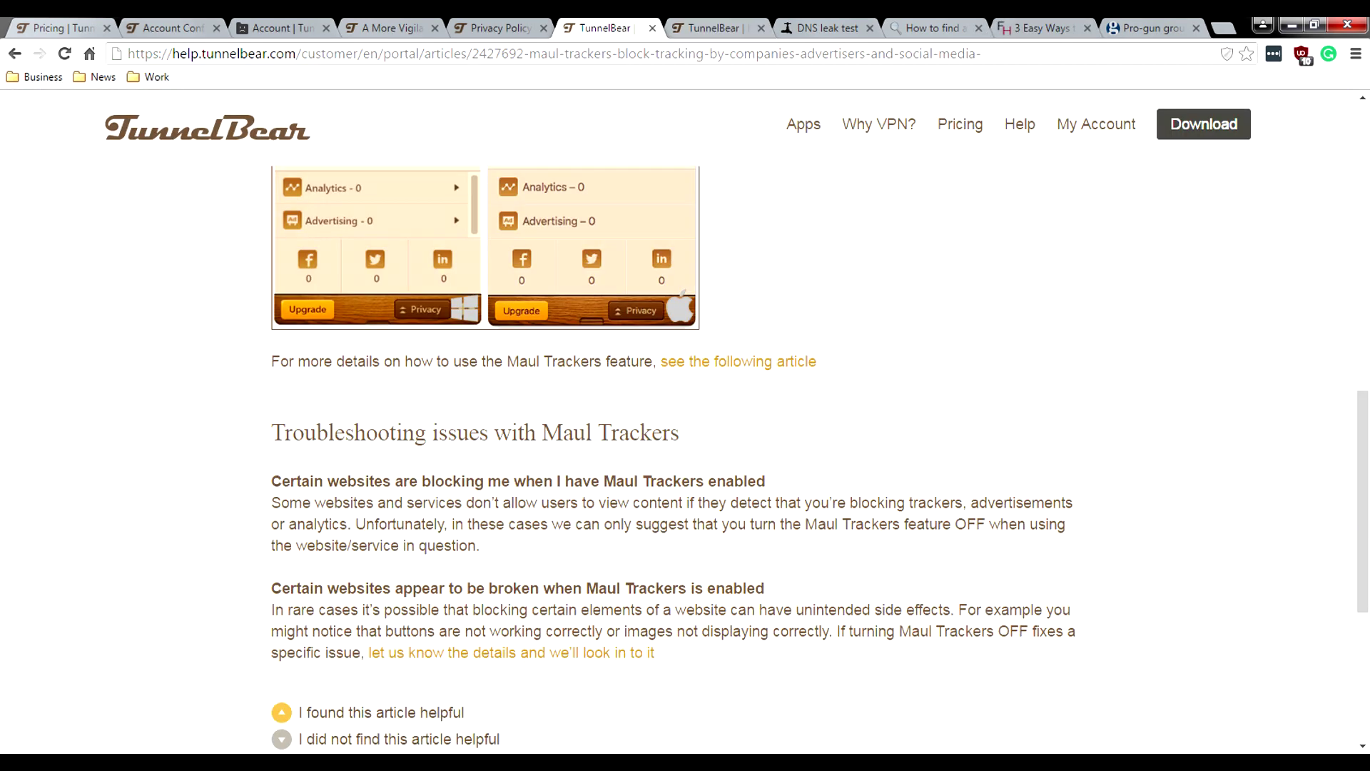
pyautogui.hotkey('ctrl', 'shift', 'Tab')
# Step: Scroll past the payment section and highlight the 'No logging' caption
pyautogui.scroll(-2, 514, 429)
pyautogui.scroll(-3, 513, 457)
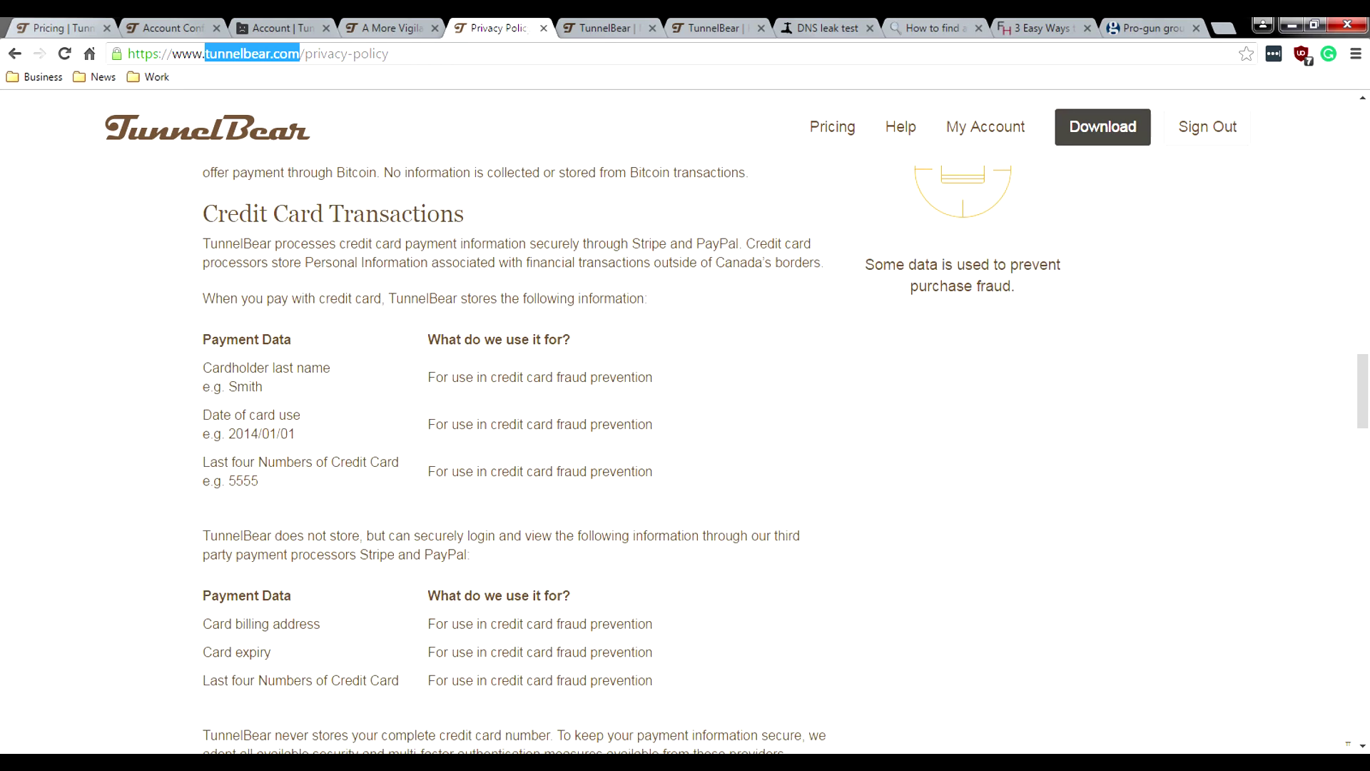
pyautogui.scroll(-4, 514, 457)
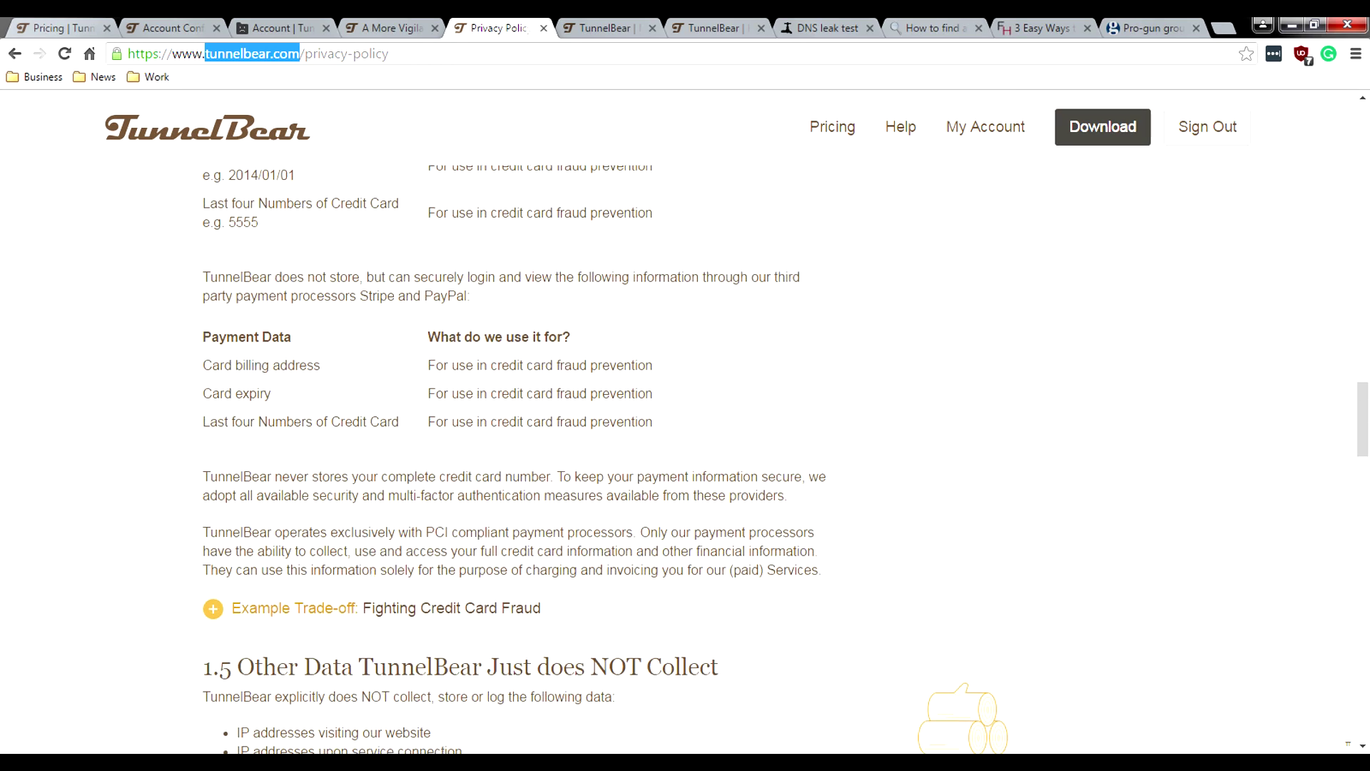
pyautogui.scroll(3, 514, 457)
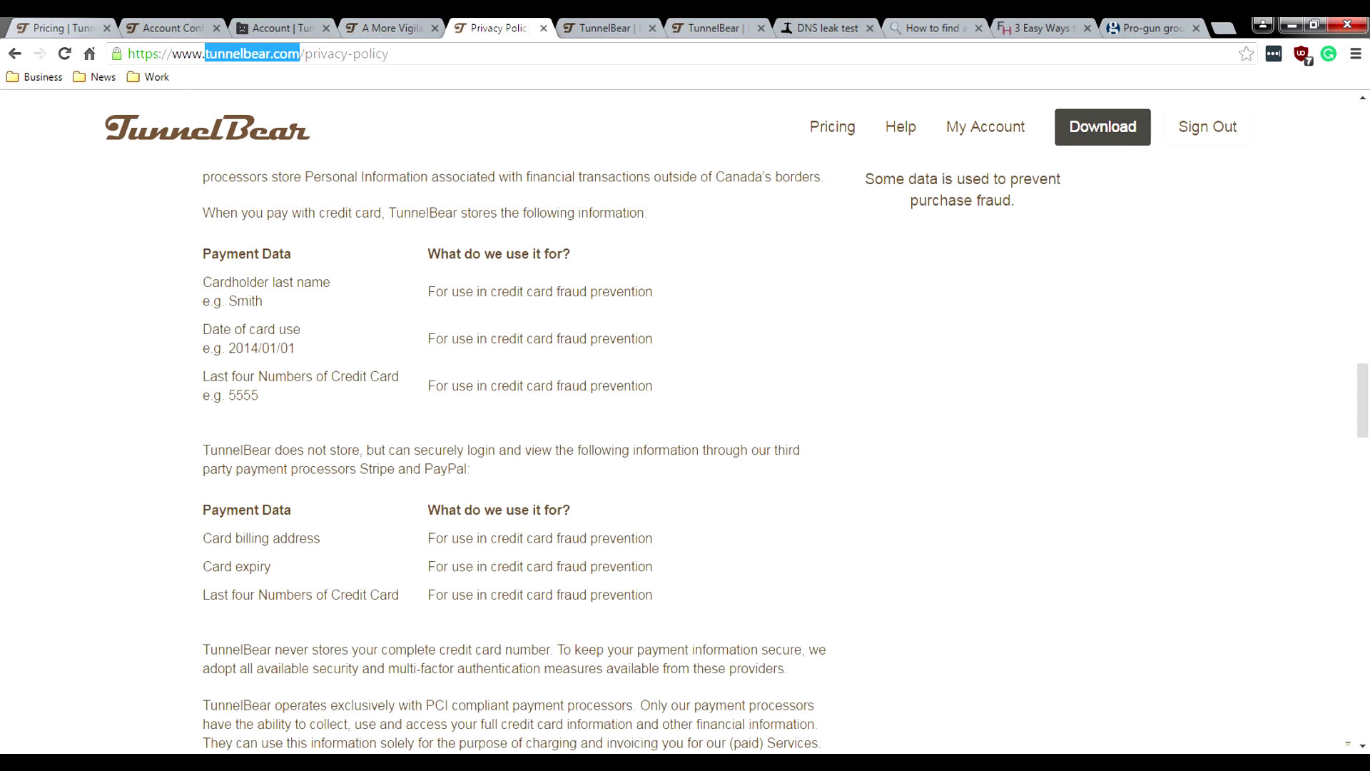
pyautogui.scroll(-6, 514, 456)
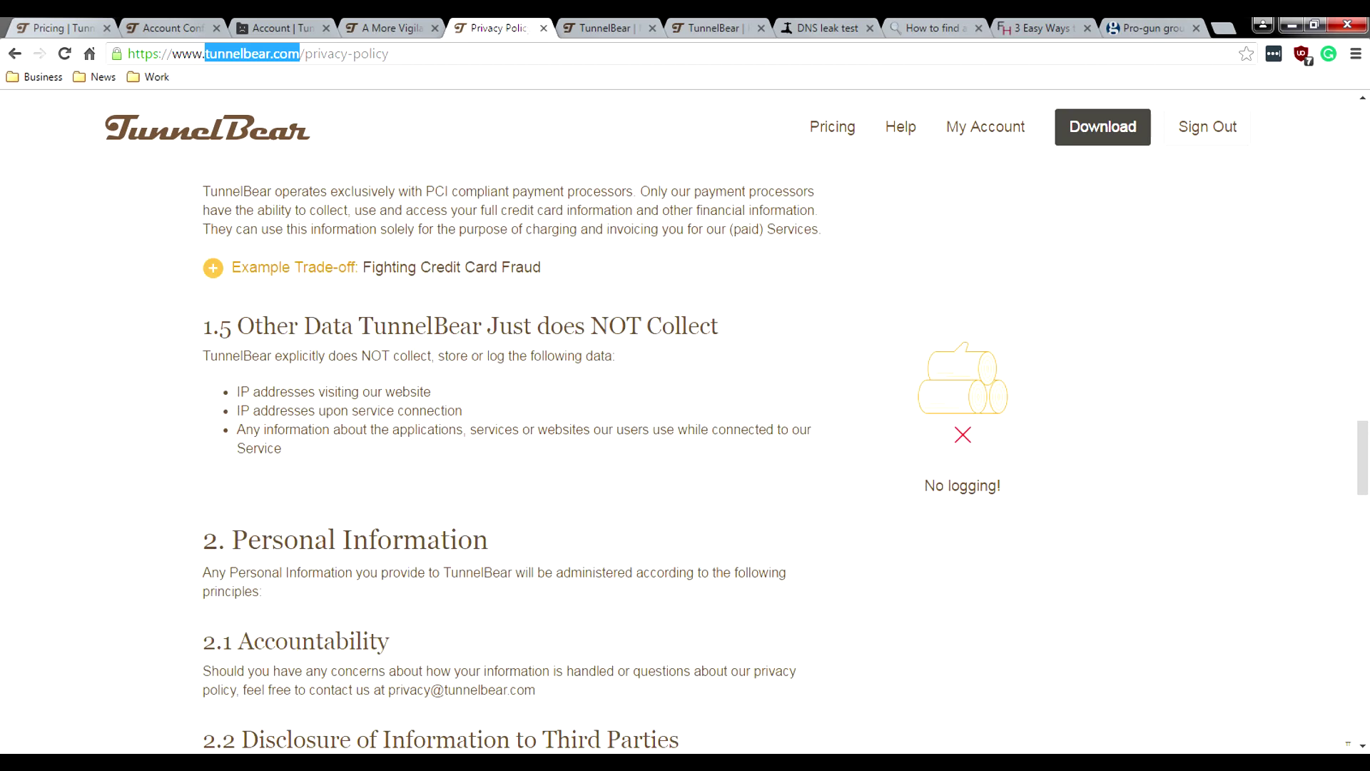
pyautogui.moveTo(925, 485); pyautogui.dragTo(997, 486)
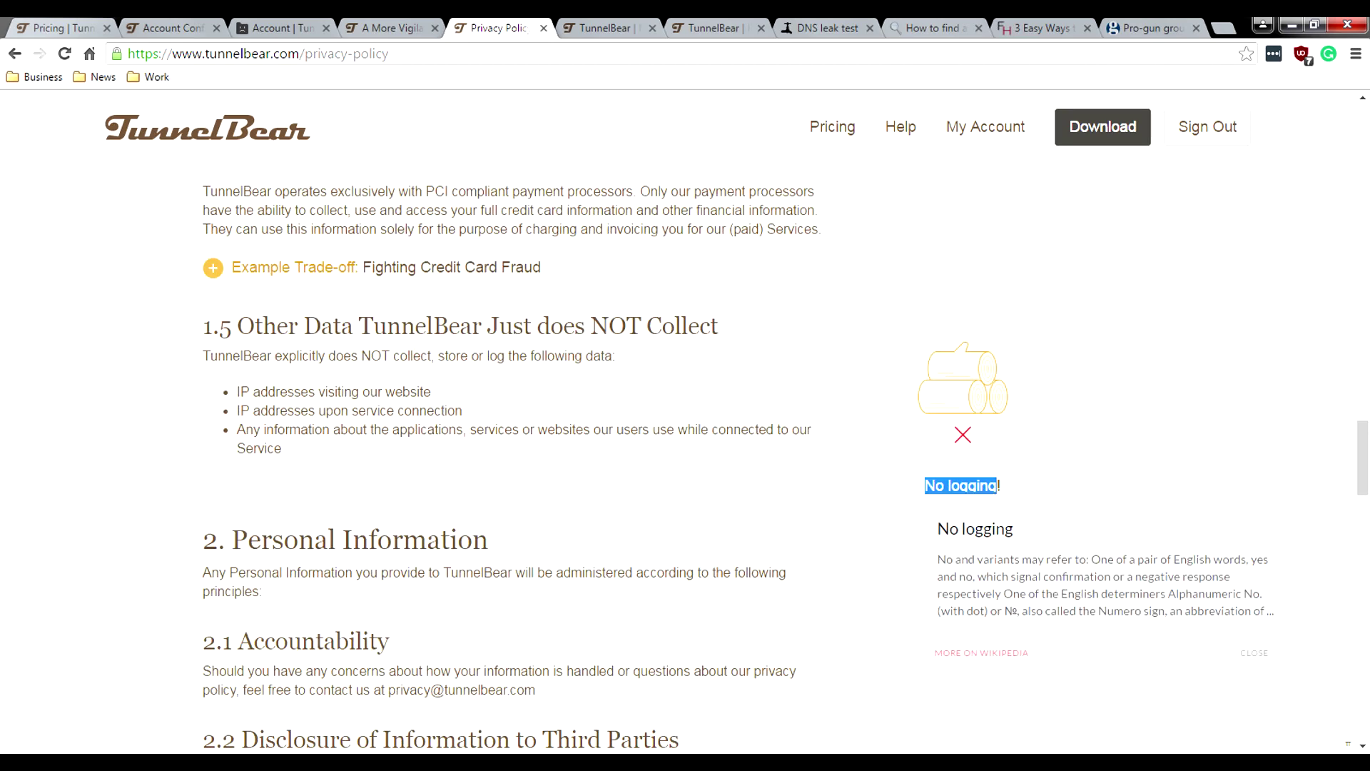
pyautogui.press('Escape')
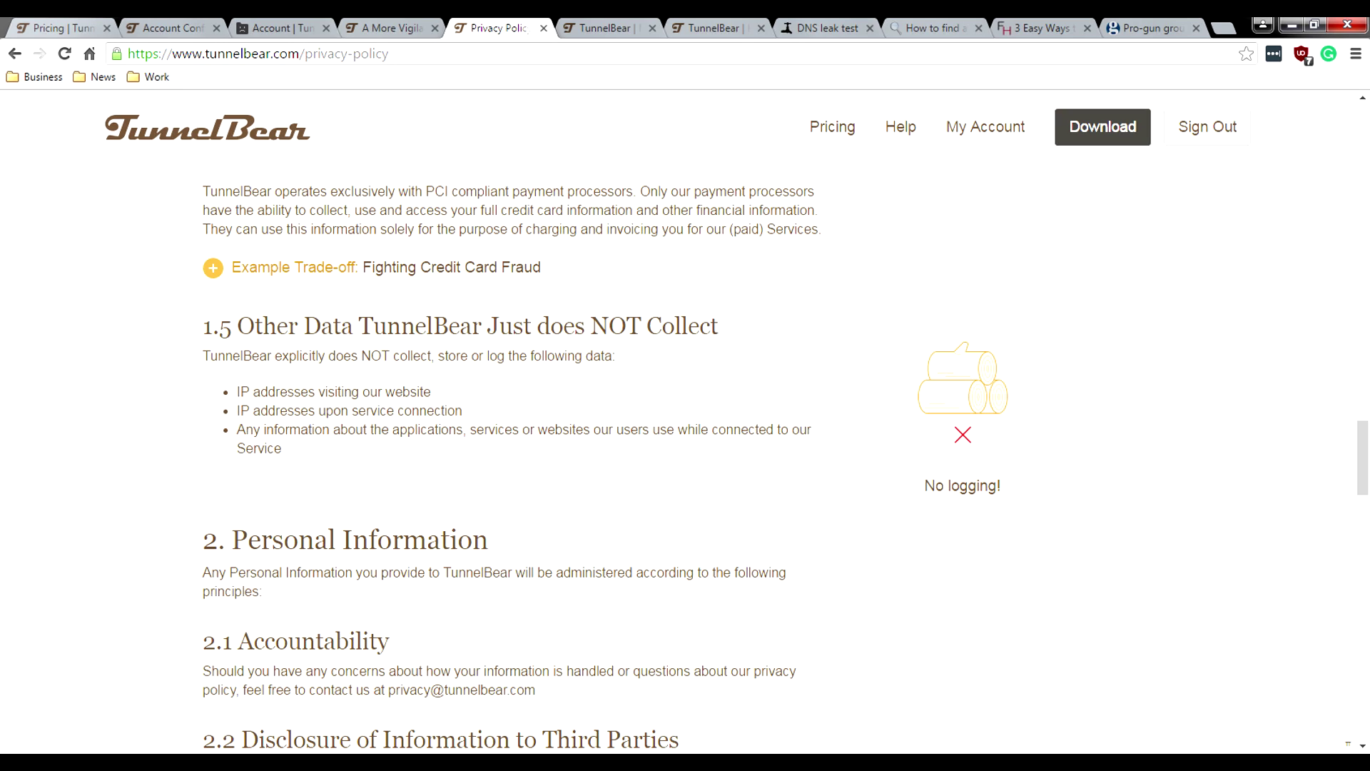
# Step: Scroll on through the consent sections to 1.3.1 on Privacy feature data
pyautogui.scroll(-6, 604, 462)
pyautogui.scroll(-2, 604, 462)
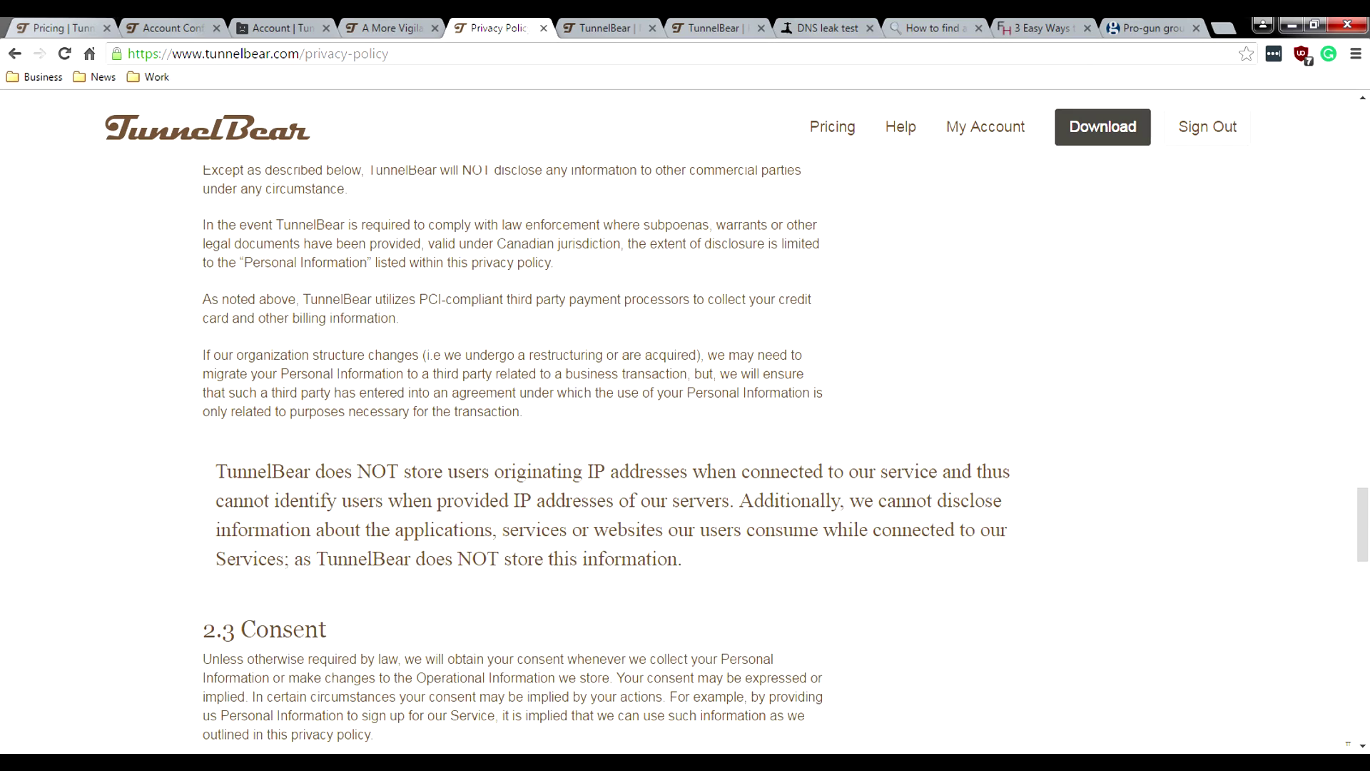
pyautogui.scroll(-1, 604, 462)
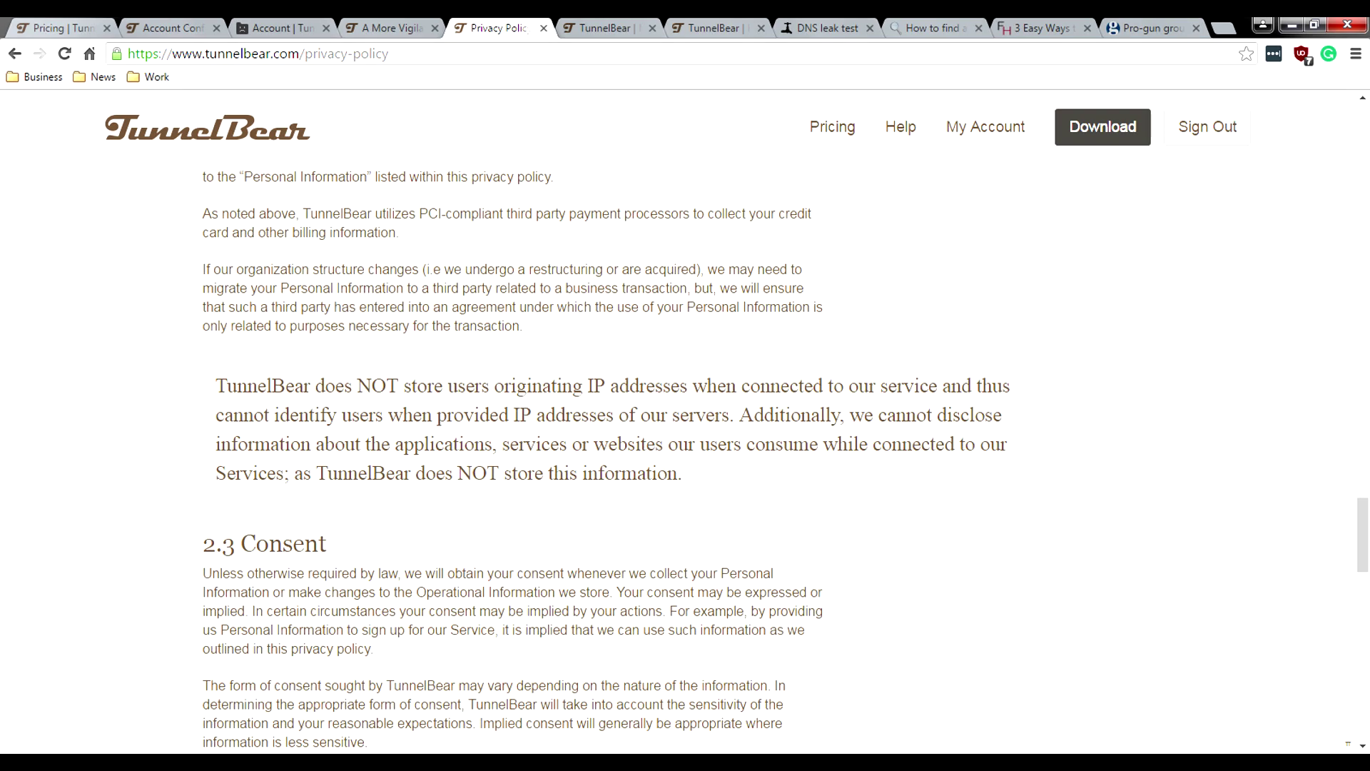
pyautogui.scroll(-3, 605, 462)
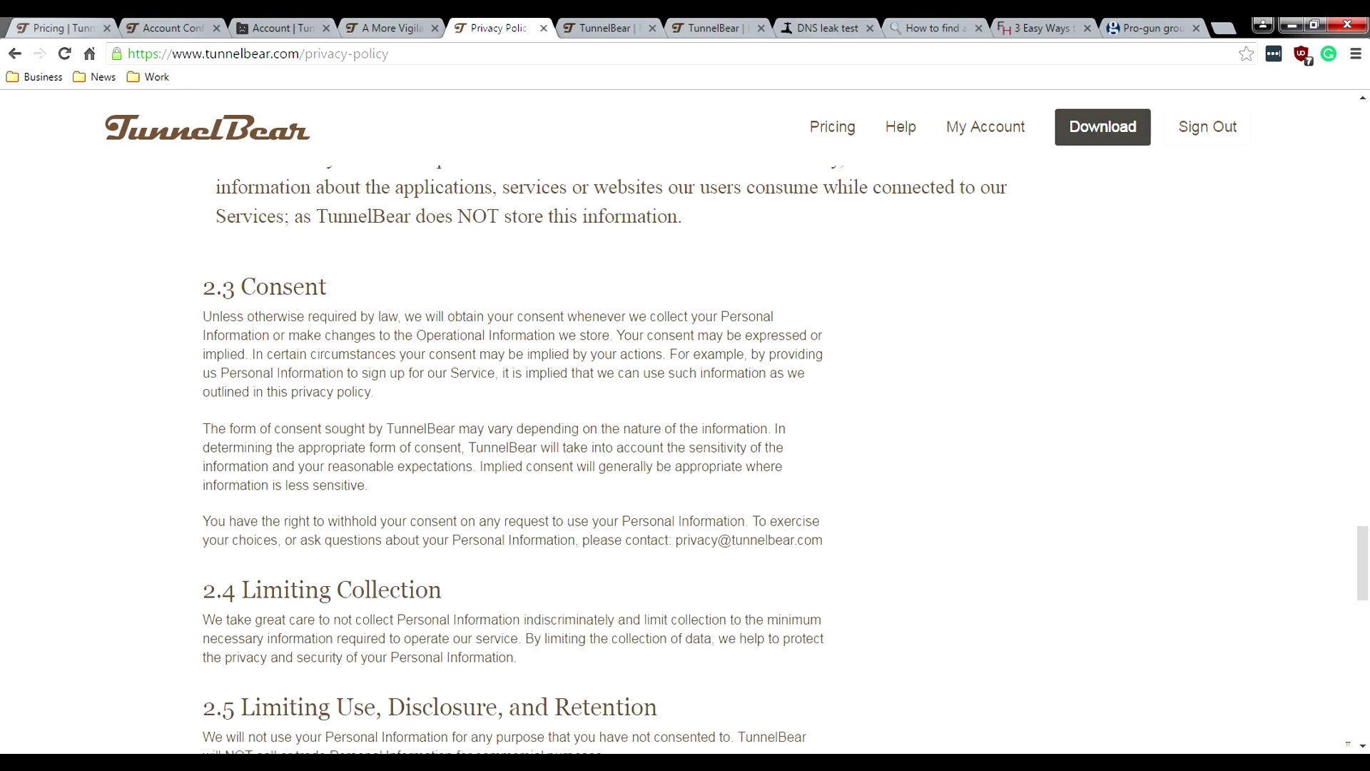
pyautogui.scroll(-8, 605, 462)
pyautogui.scroll(12, 605, 462)
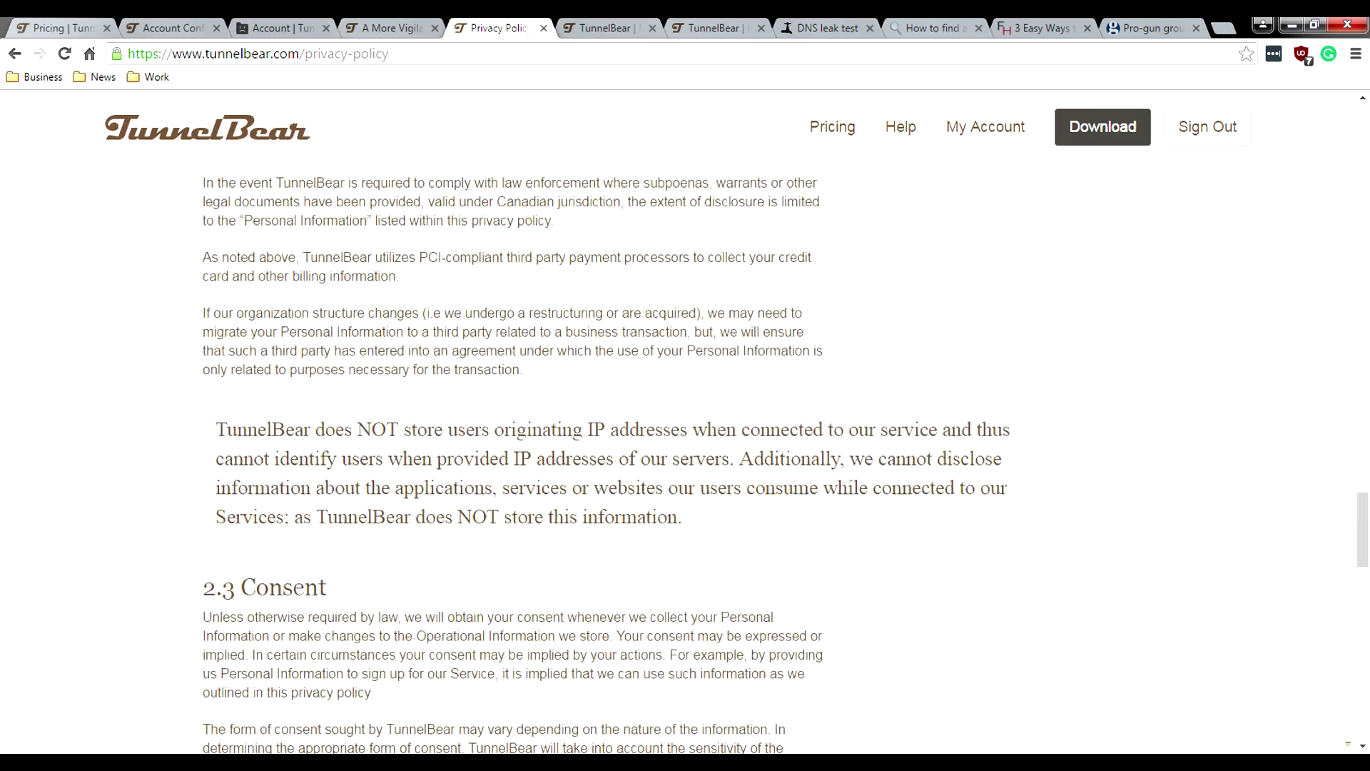
pyautogui.scroll(15, 605, 462)
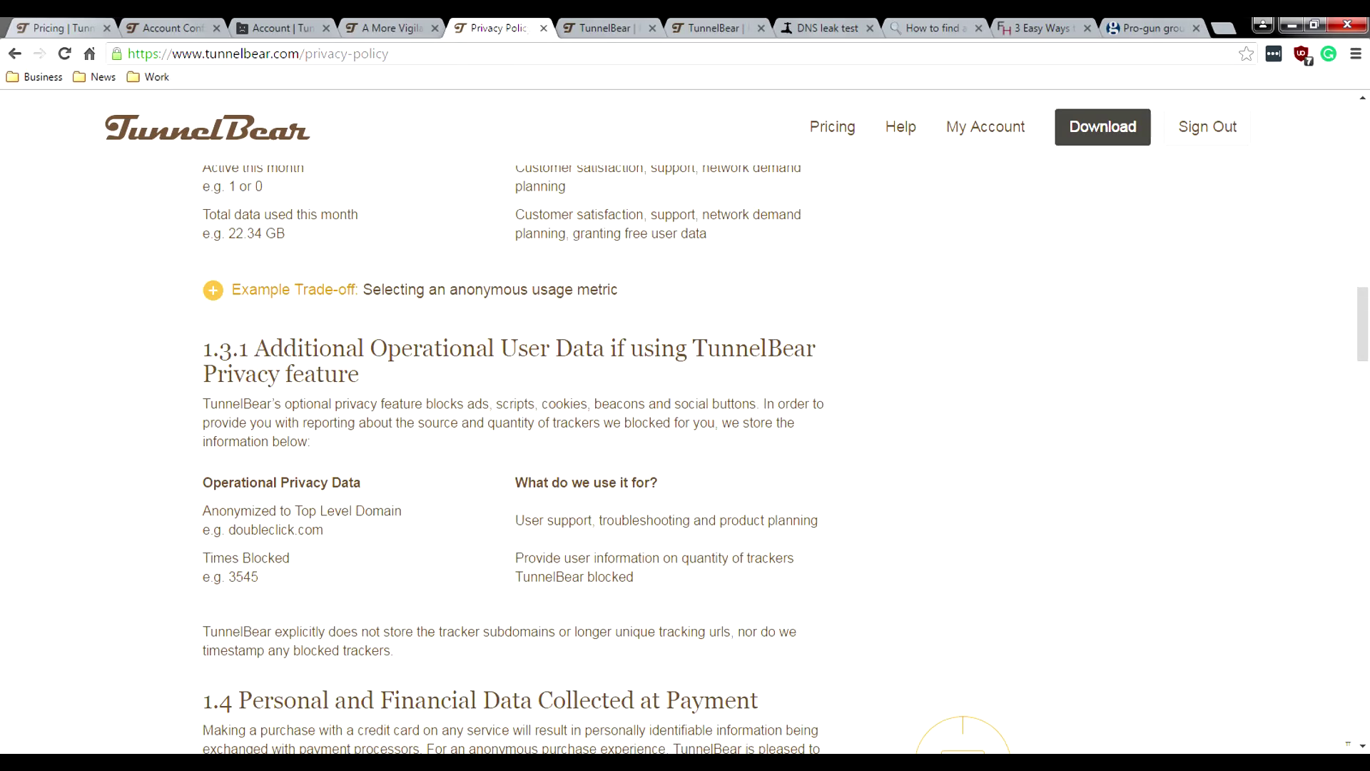
# Step: Scroll down on the TunnelBear home page
pyautogui.scroll(-2, 605, 462)
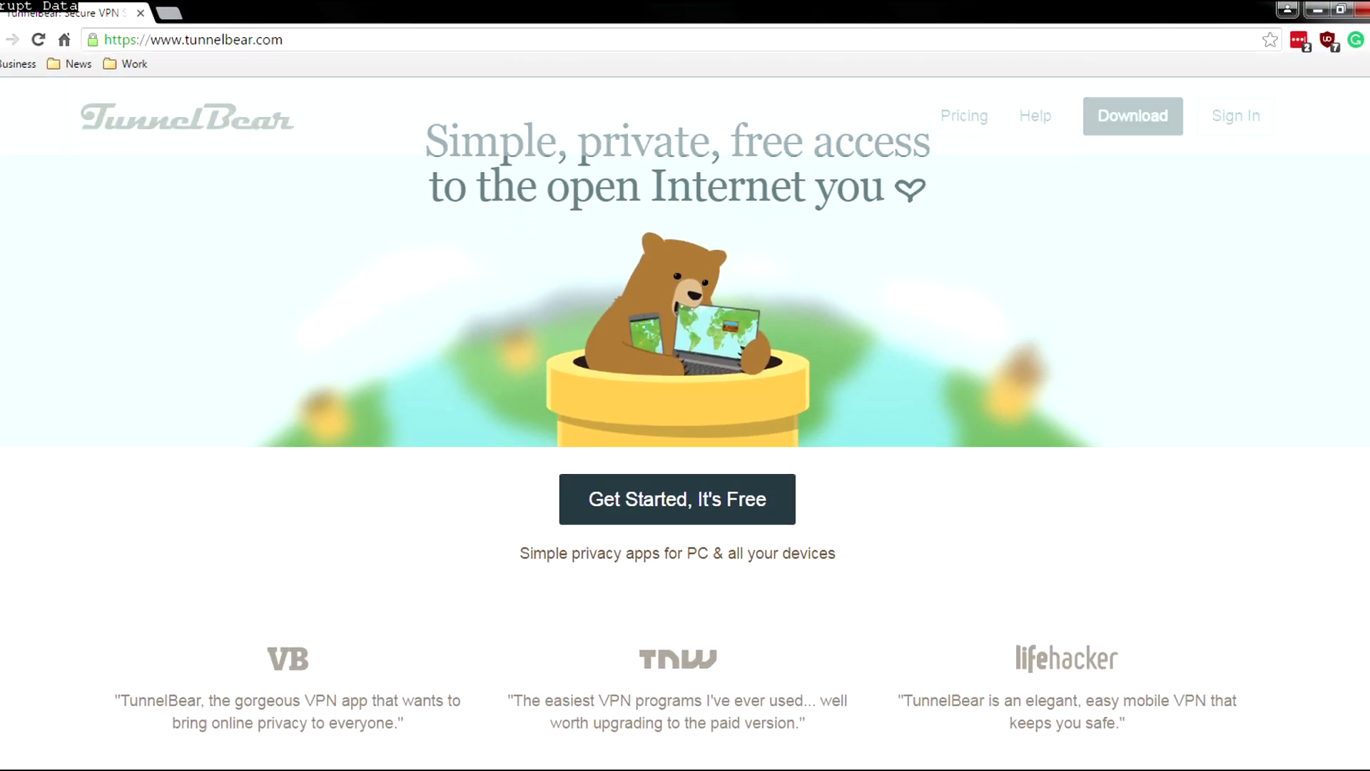
pyautogui.scroll(-4, 677, 428)
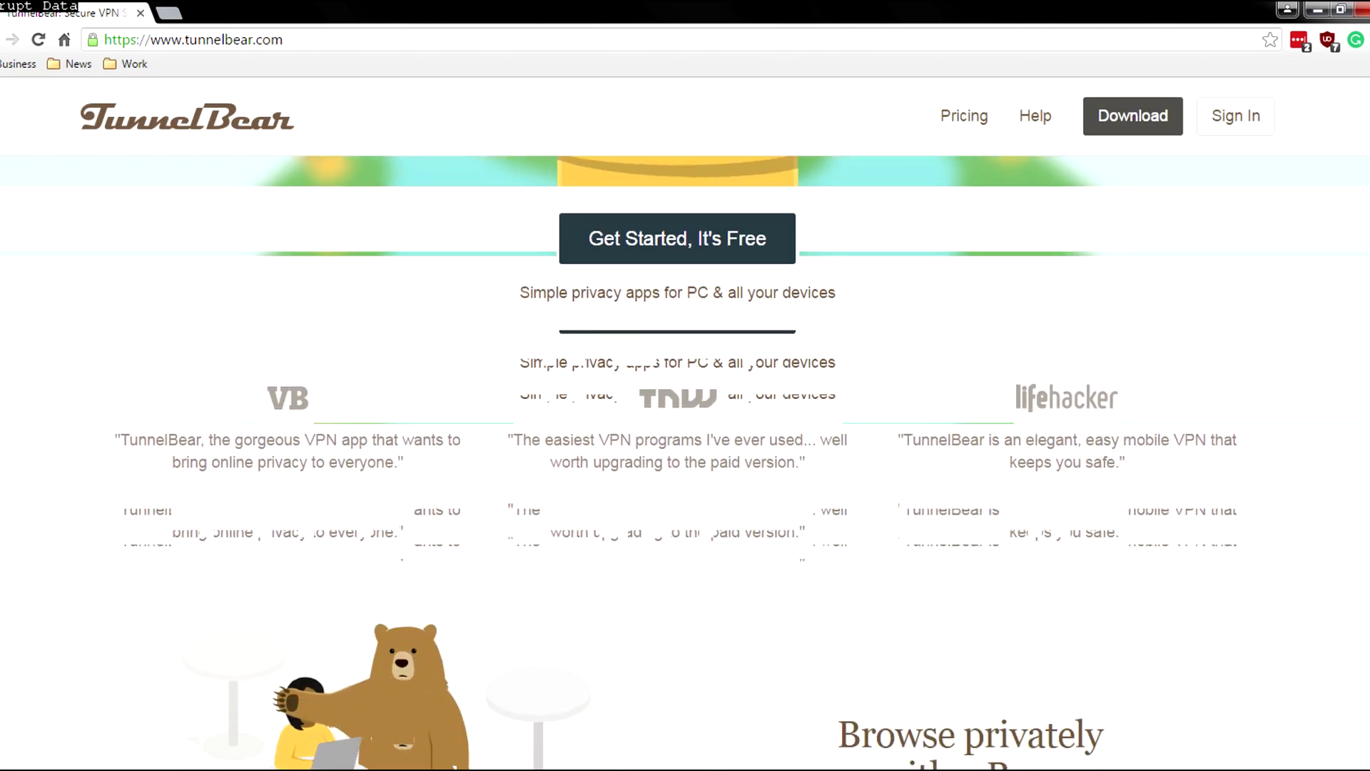
pyautogui.scroll(-4, 678, 428)
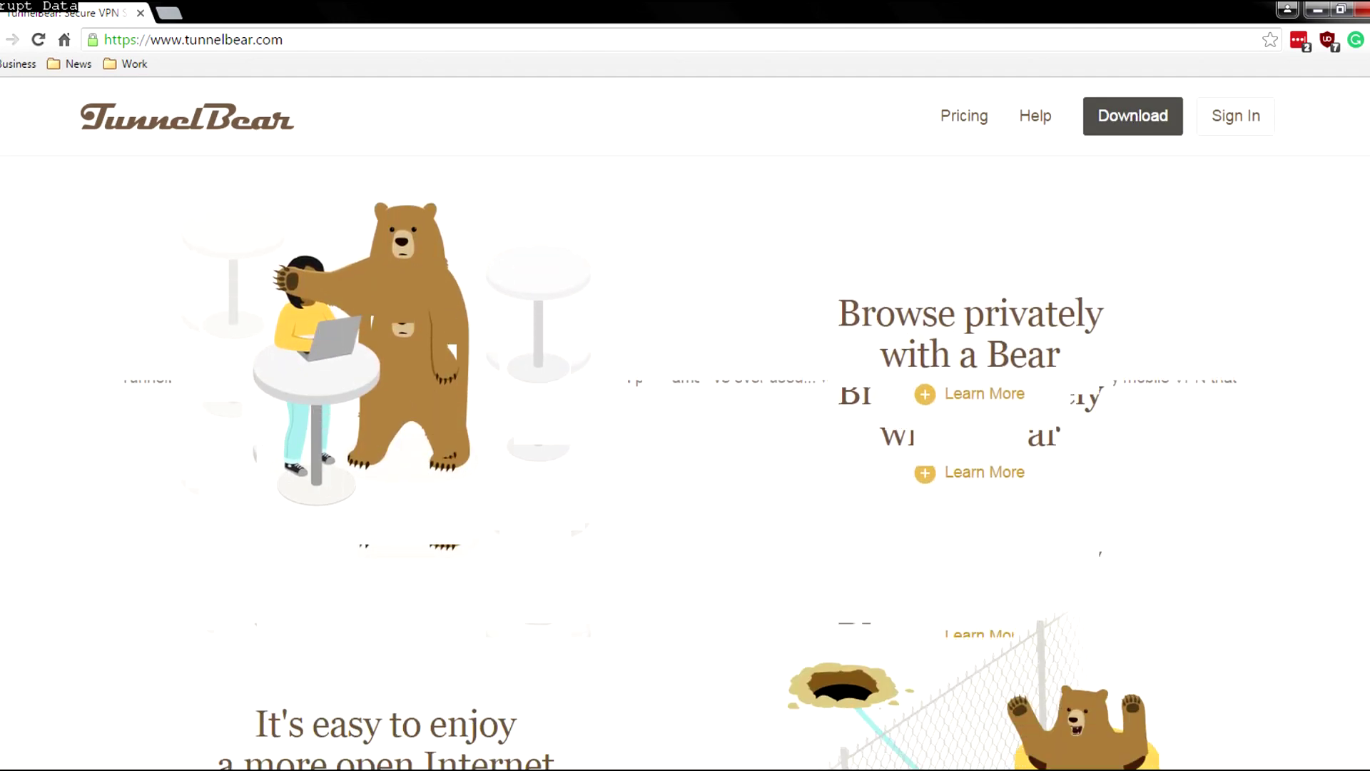
pyautogui.scroll(-6, 685, 457)
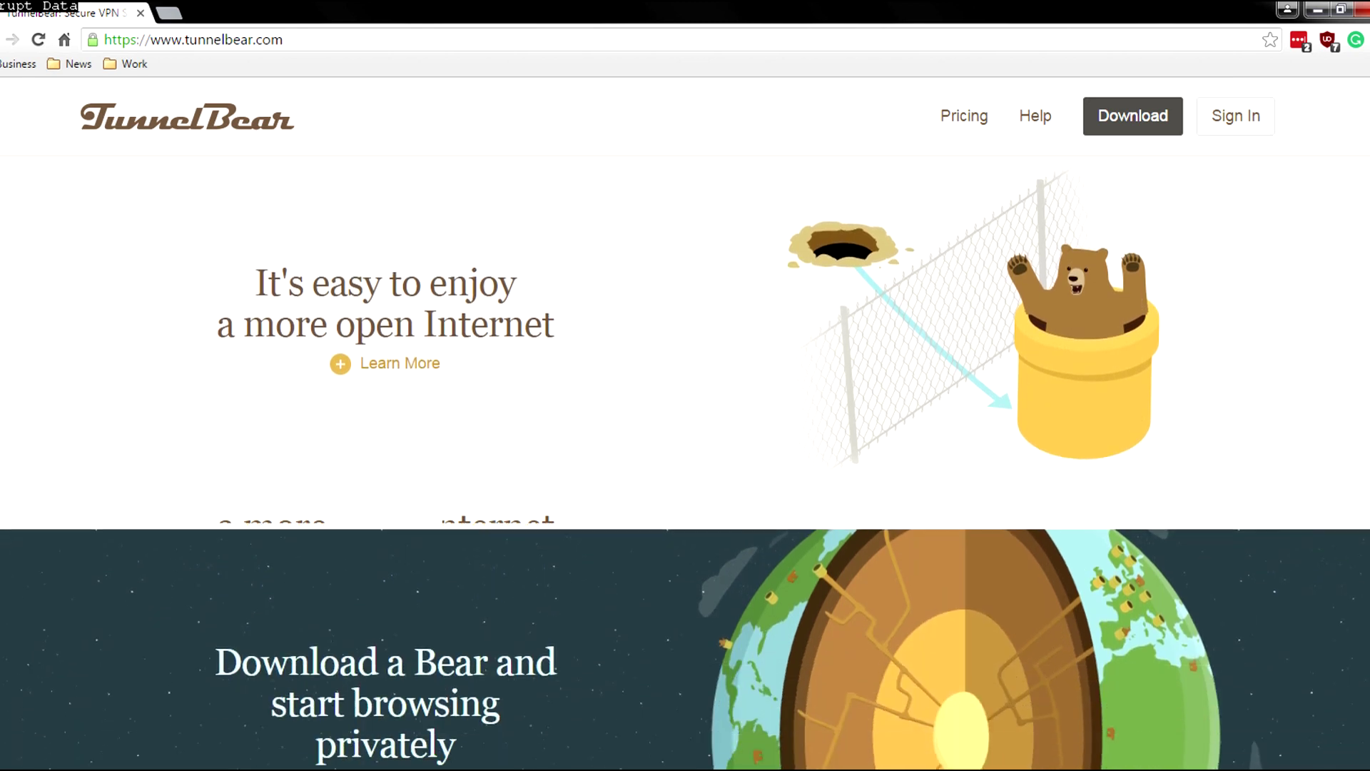
pyautogui.scroll(-6, 685, 457)
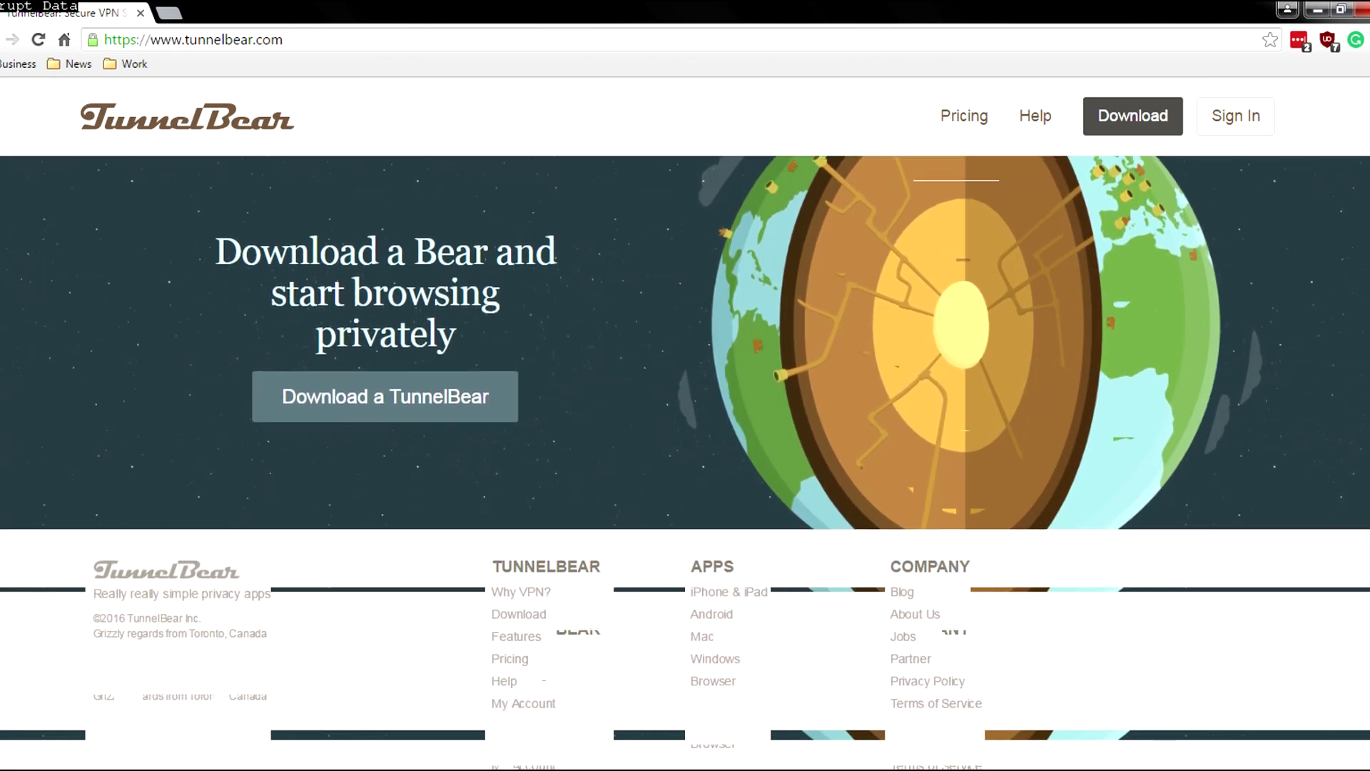